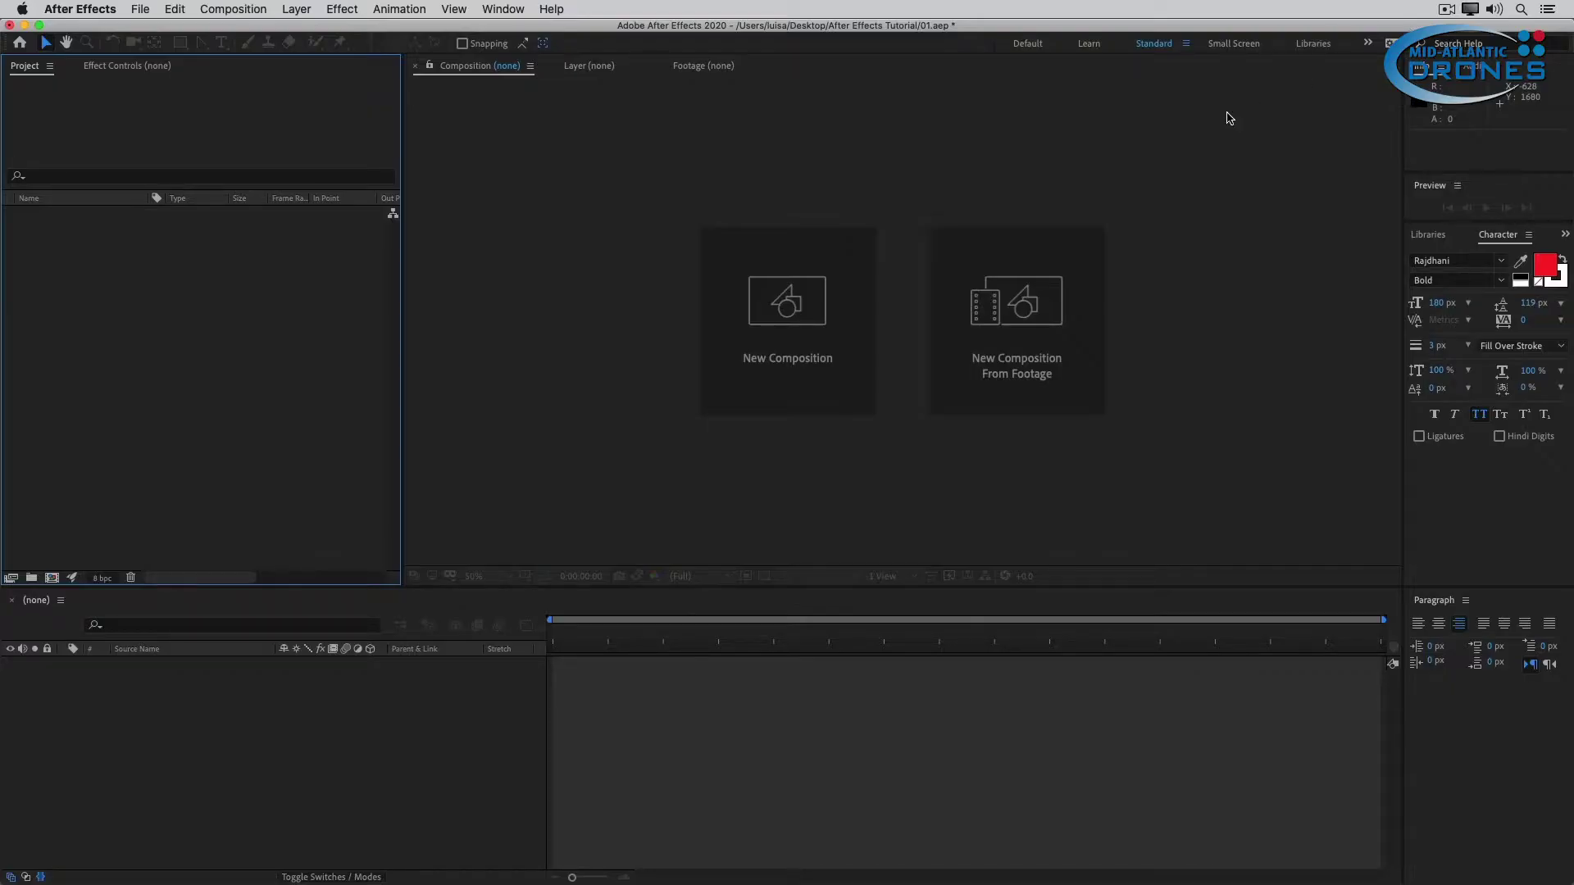
Import the clips Inner Harbor - 00.MP4 through Inner Harbor - 15.mp4 into the project
double_click(201, 416)
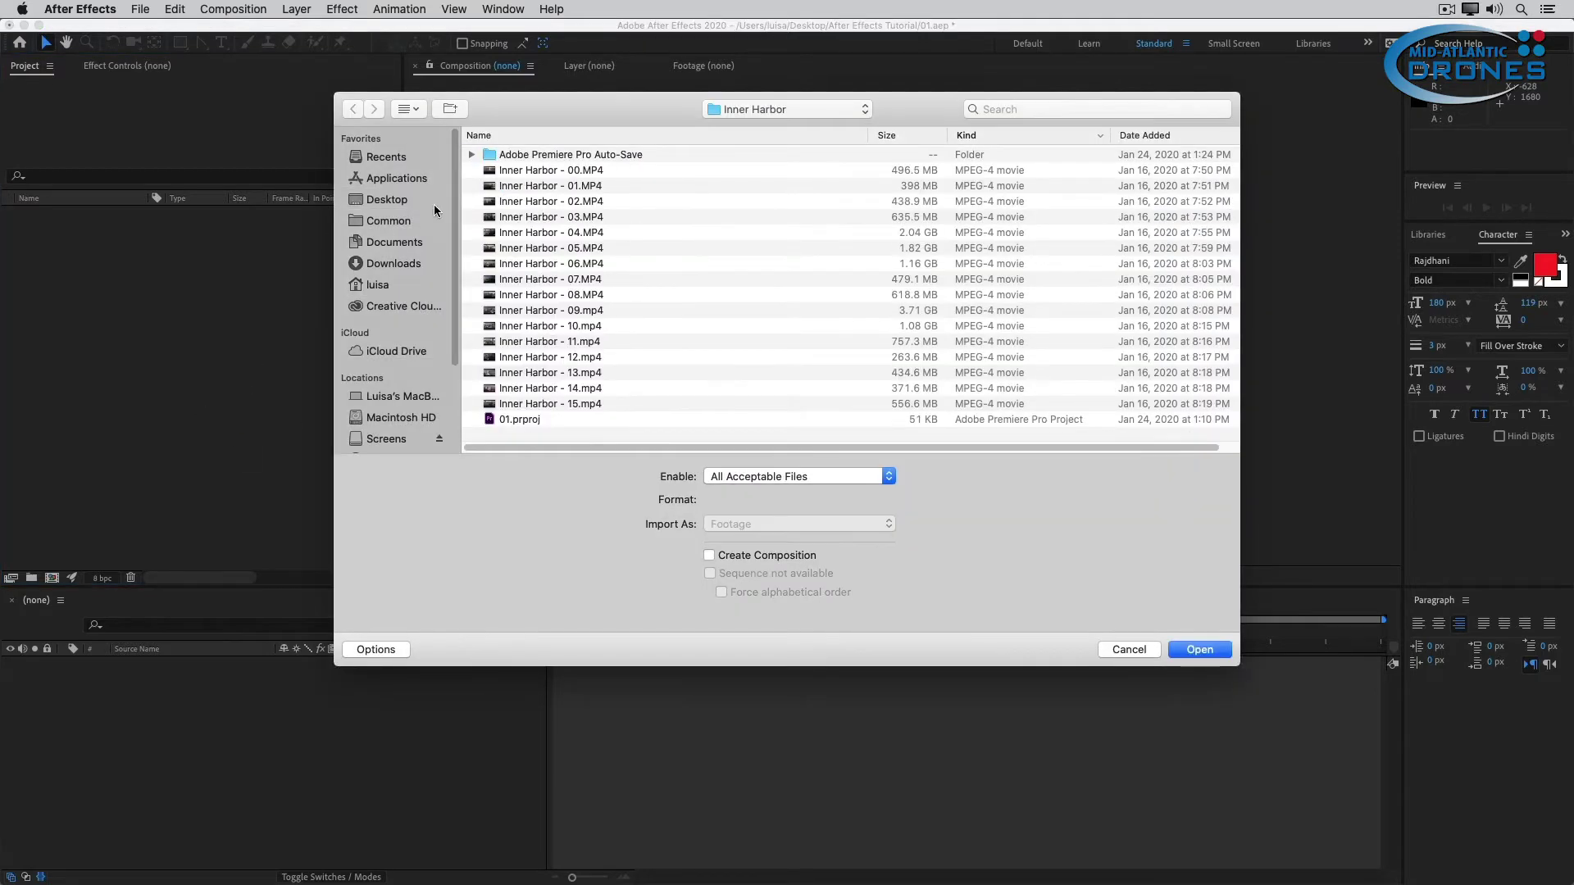
click(539, 172)
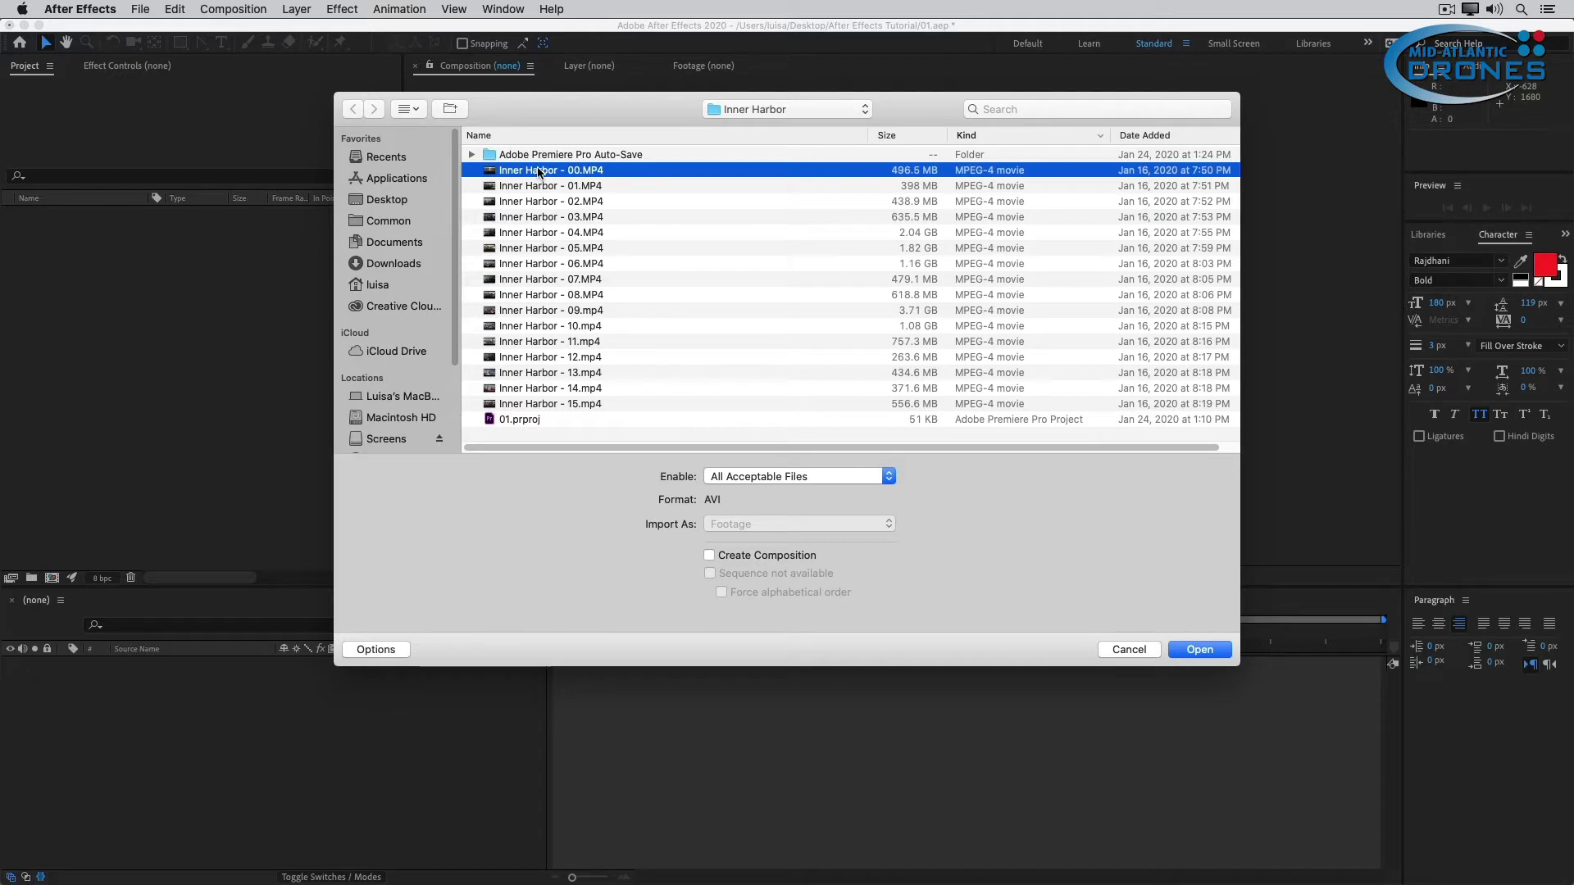
shift+click(565, 405)
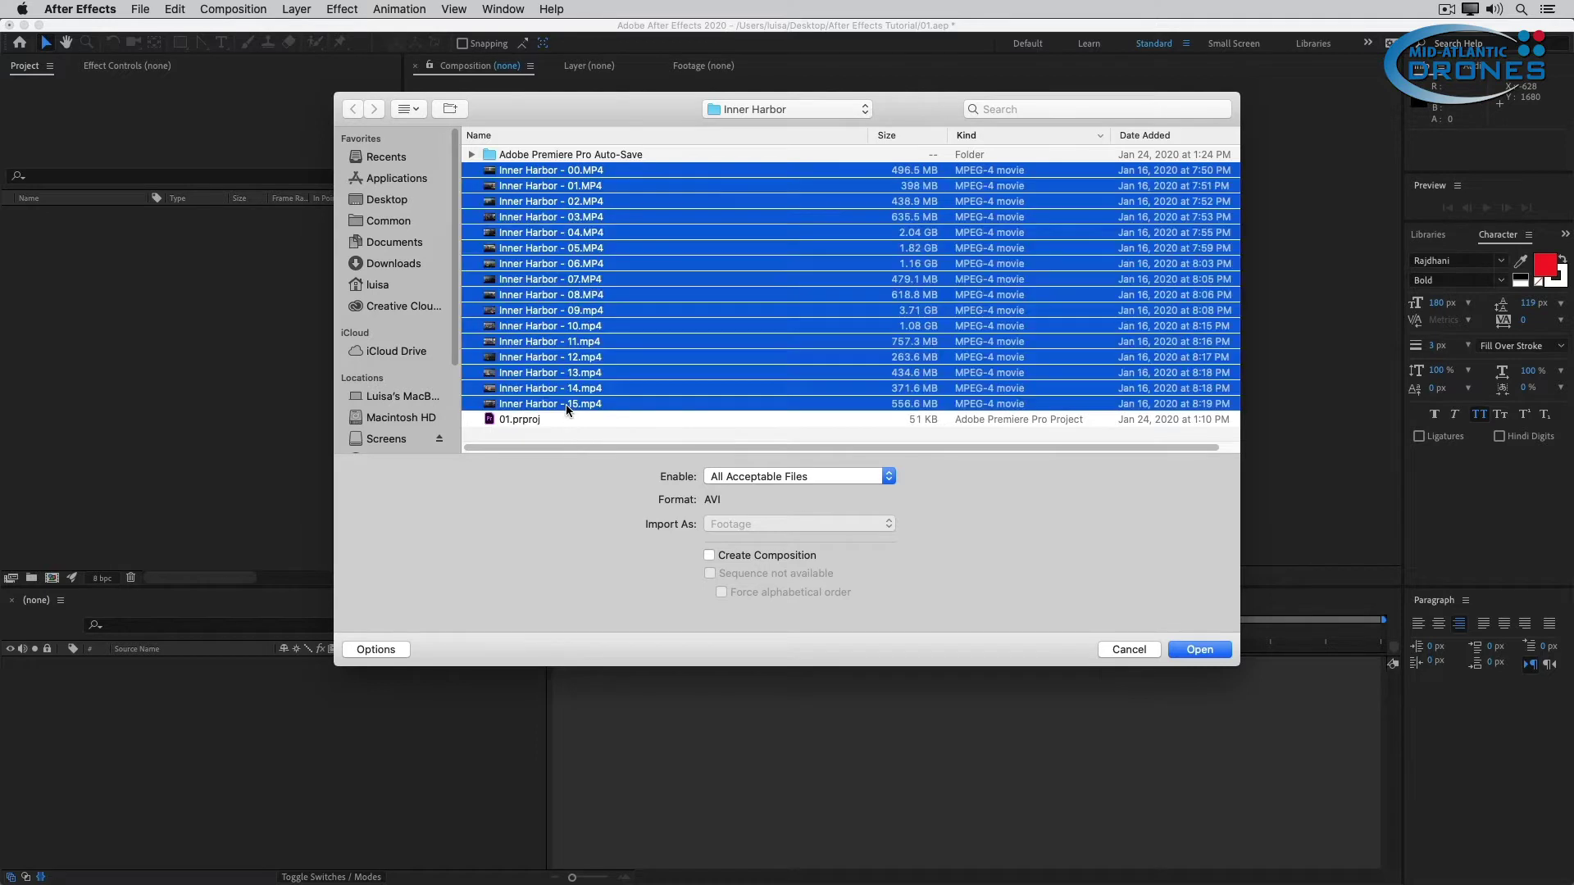
click(1202, 650)
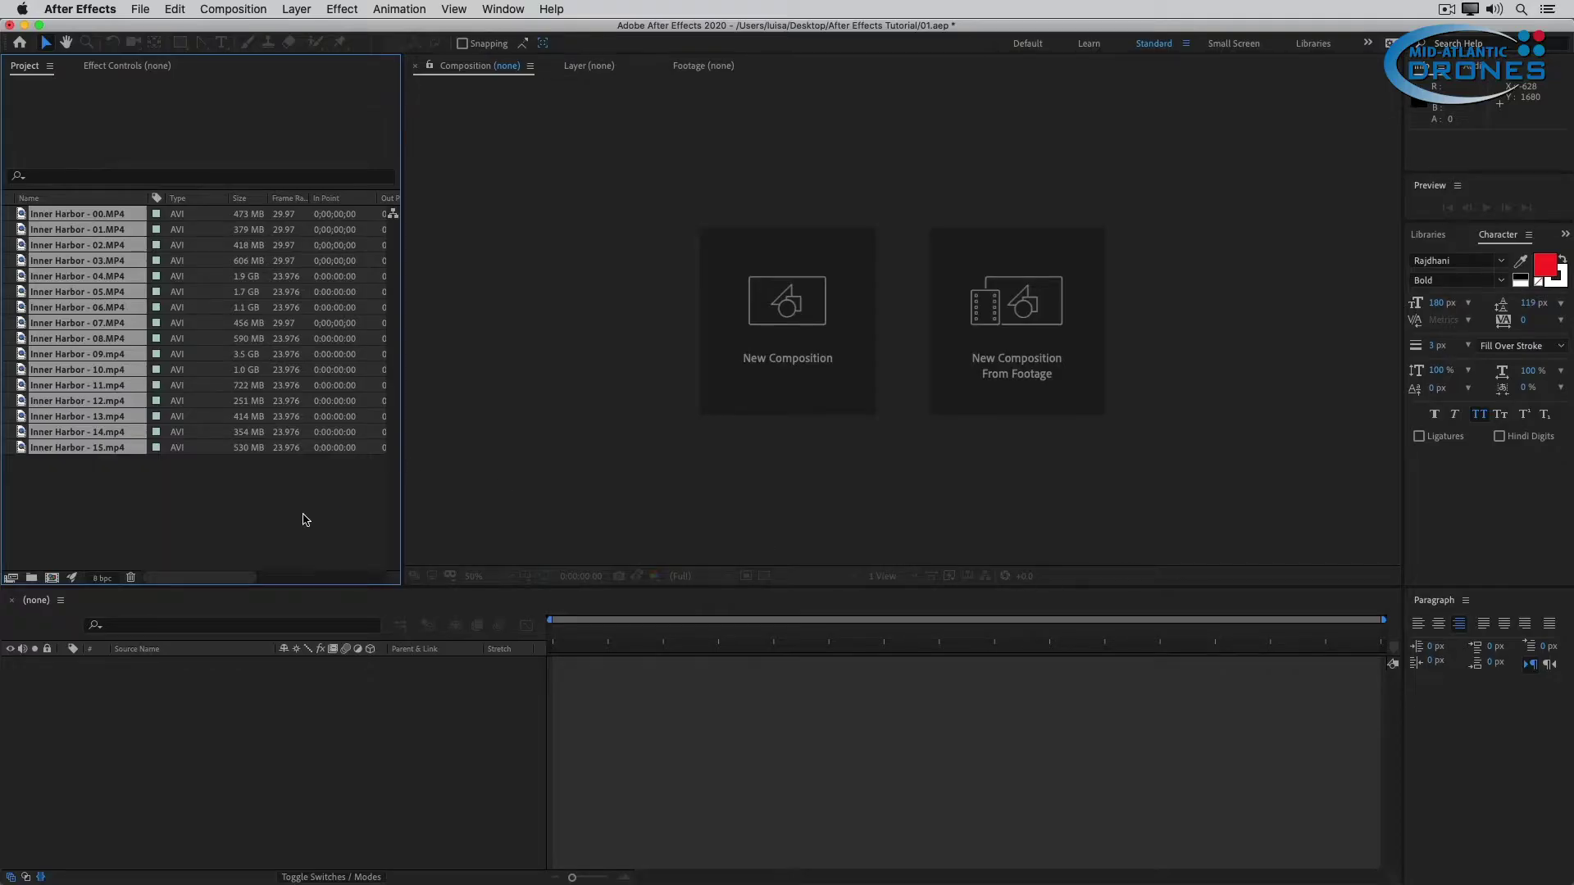
Preview Inner Harbor clips 15 down to 12, then select the 4K Inner Harbor - 08.MP4 clip
click(305, 519)
click(78, 449)
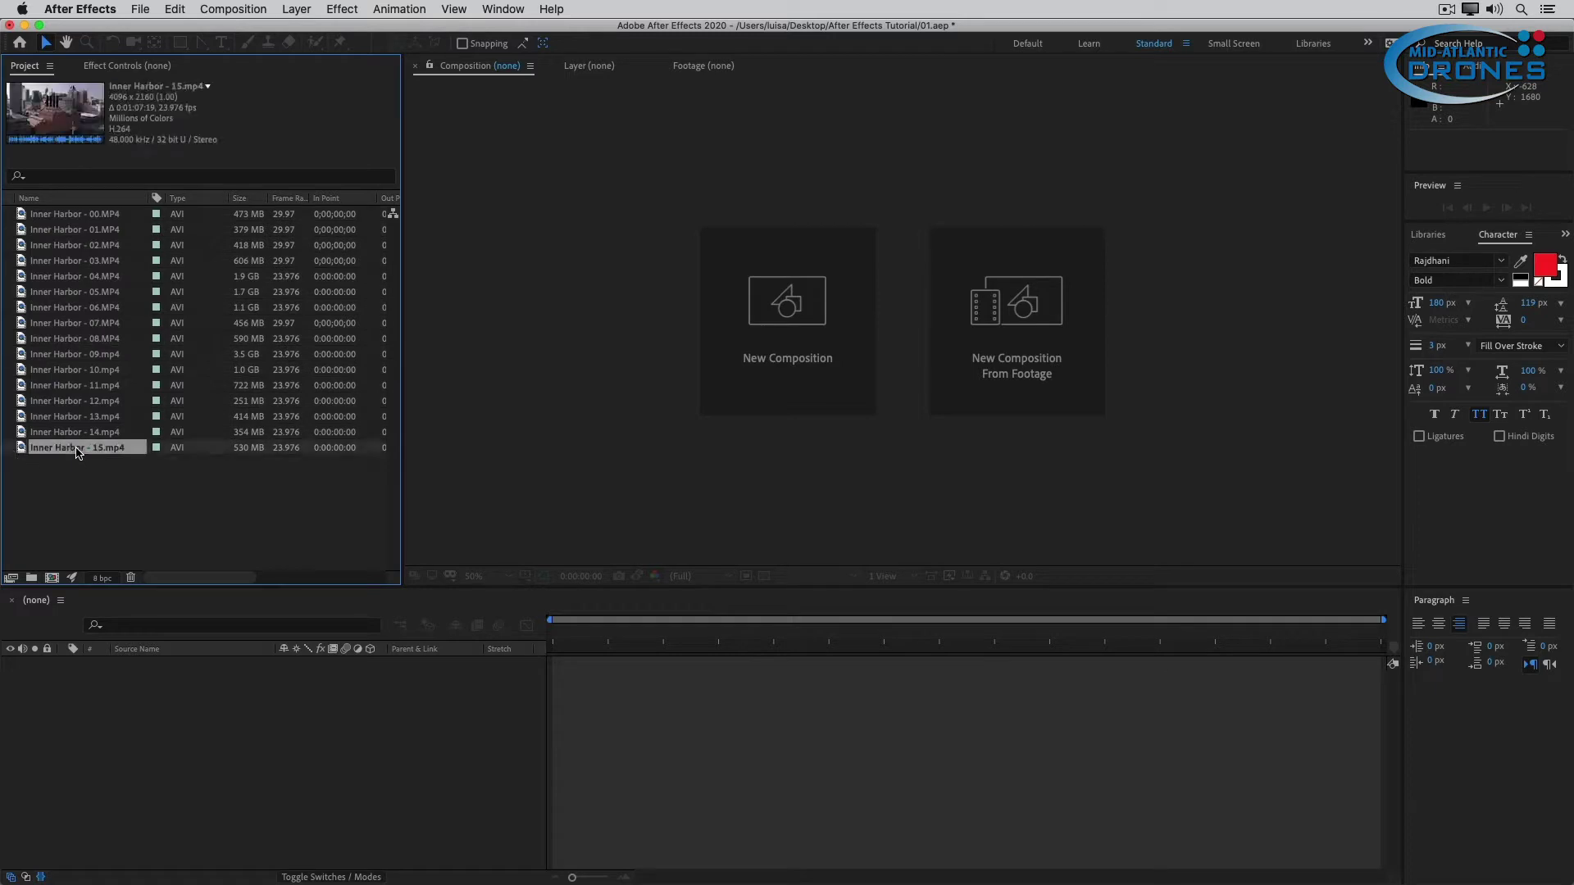
click(76, 433)
click(72, 416)
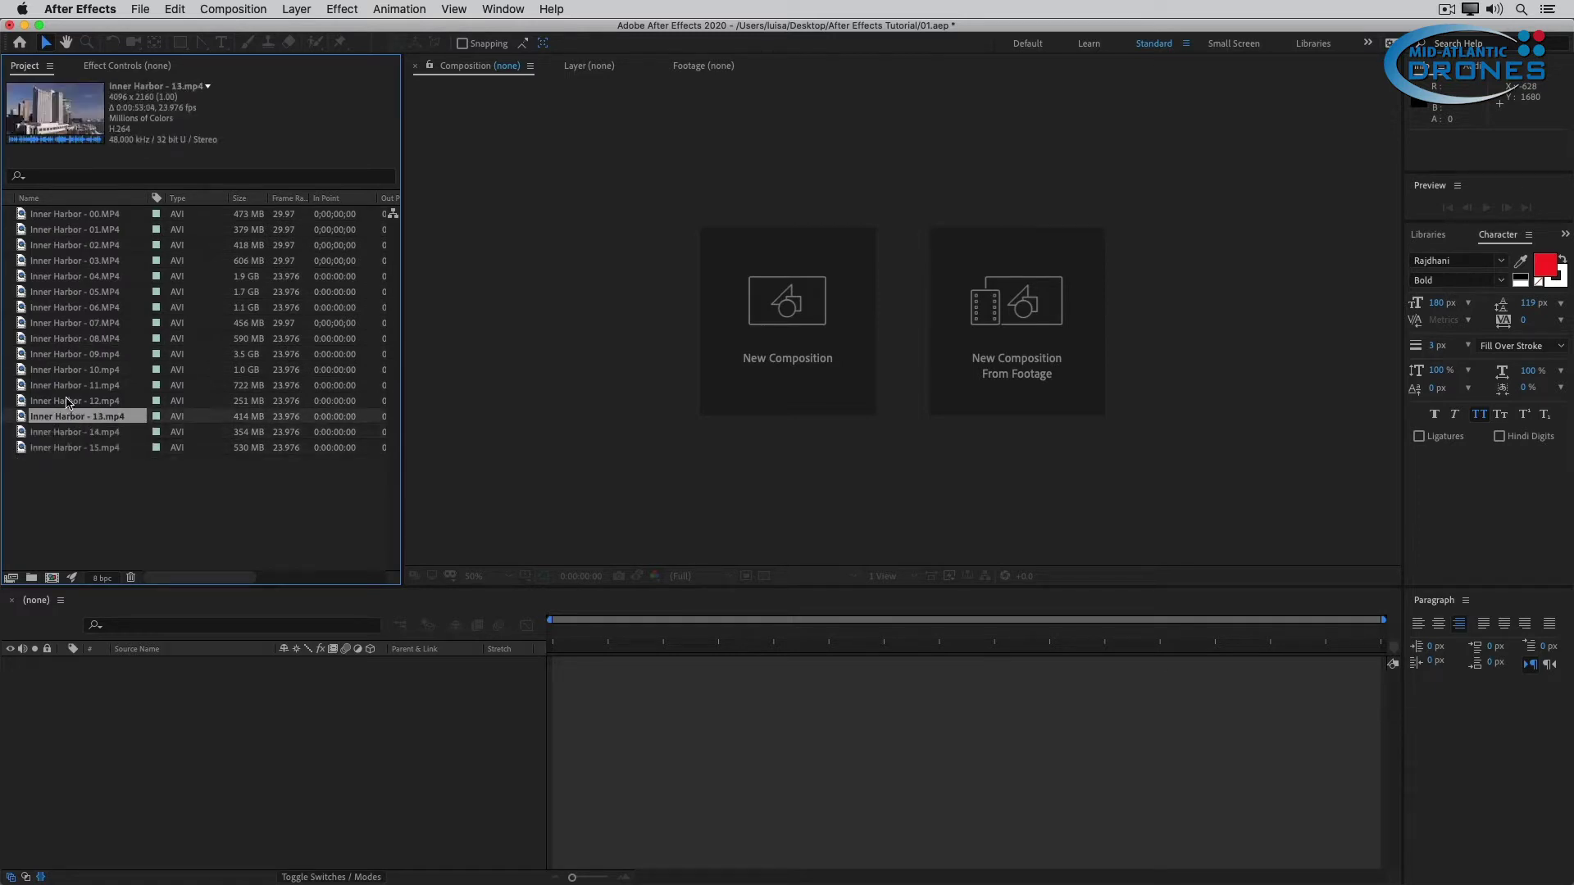
click(69, 400)
click(69, 339)
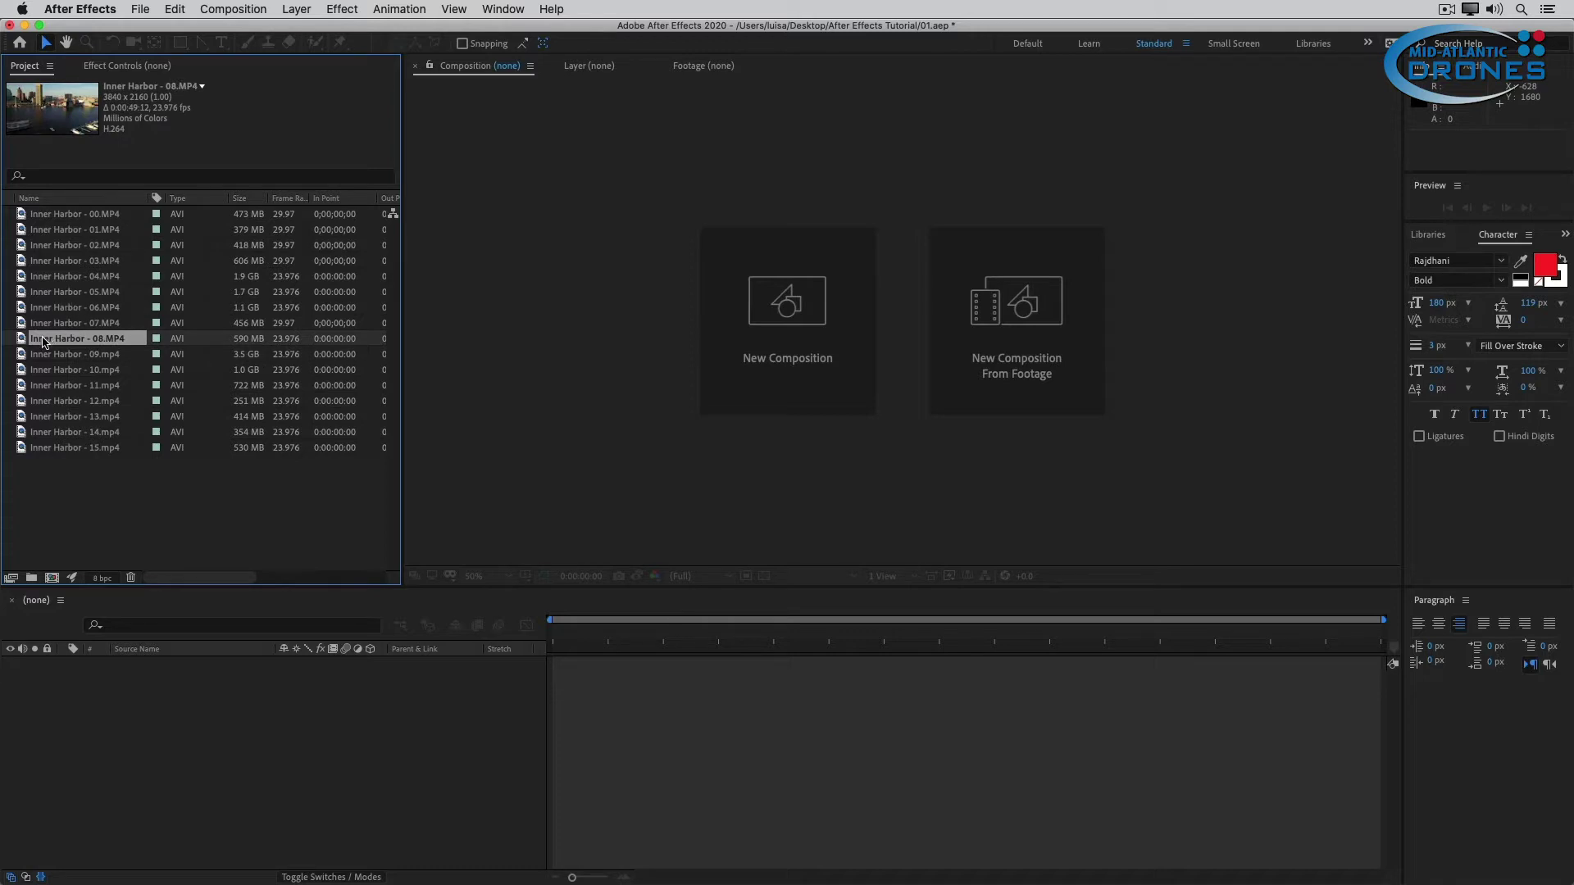
Create a new comp from Inner Harbor - 08.MP4 and name it 'Sequence of clips'
right_click(46, 339)
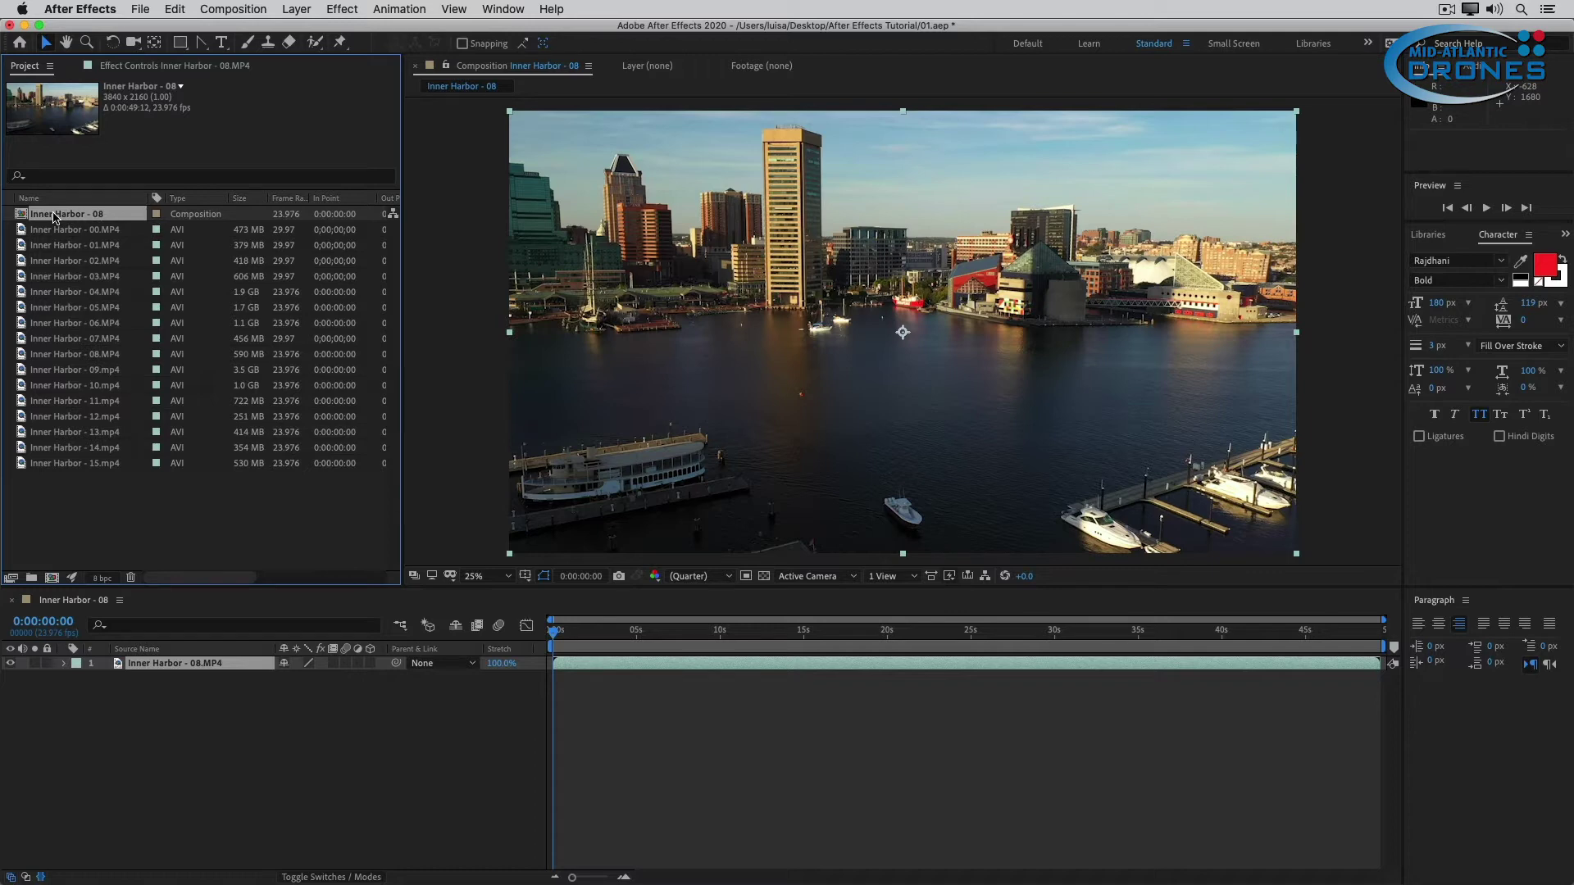
key(Return)
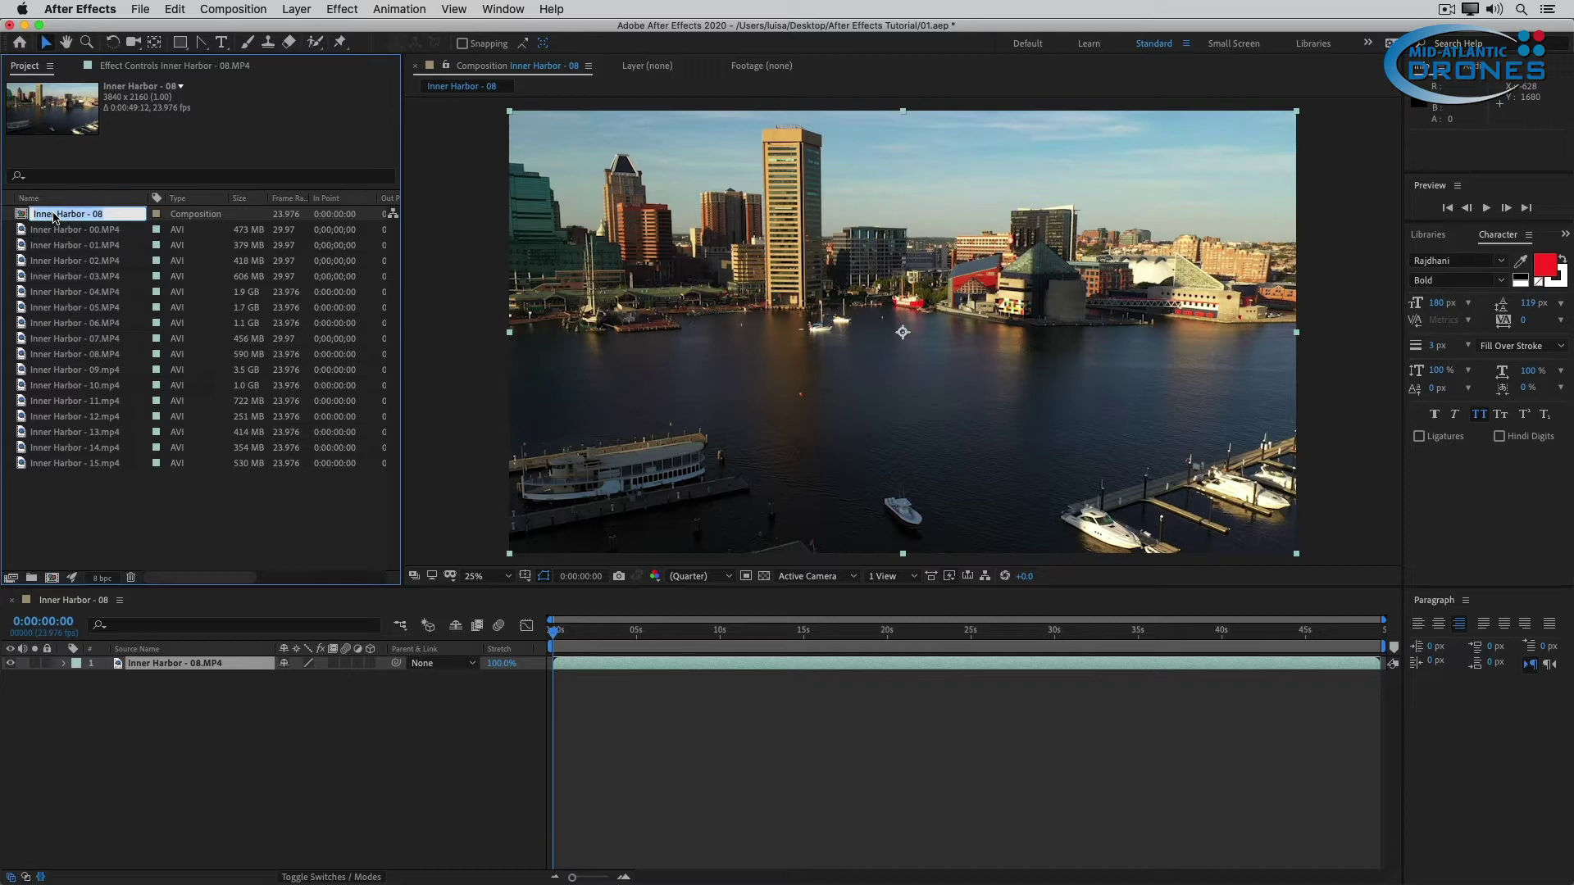
text(Sequence of clips)
key(Return)
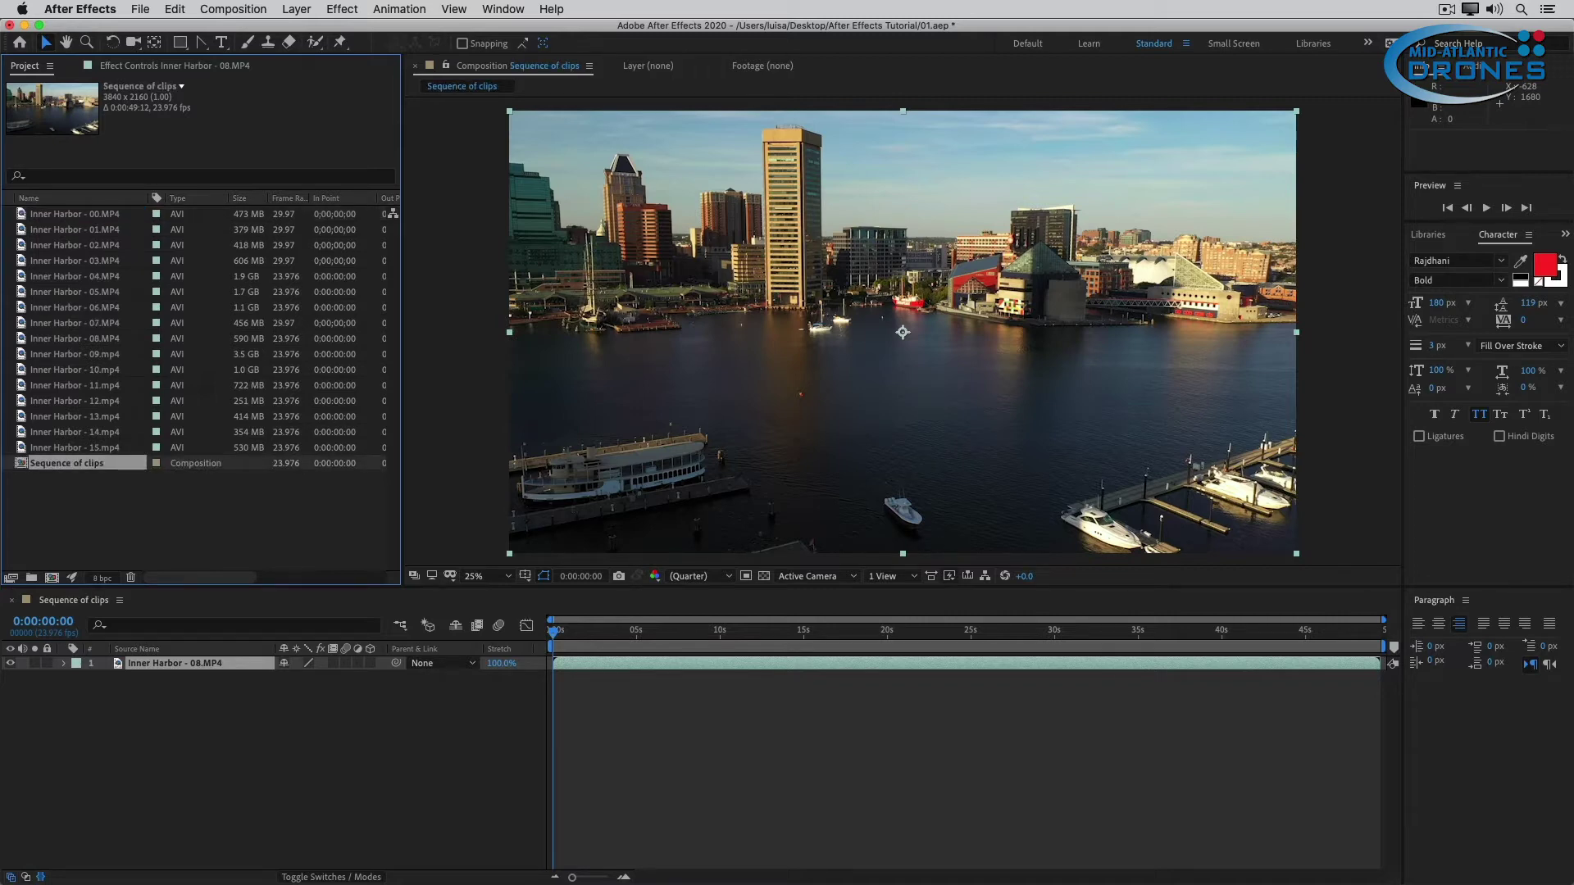
Add clips 00–15 as layers, delete the duplicate 08 layer, and enlarge the timeline
key(super+shift+a)
click(32, 219)
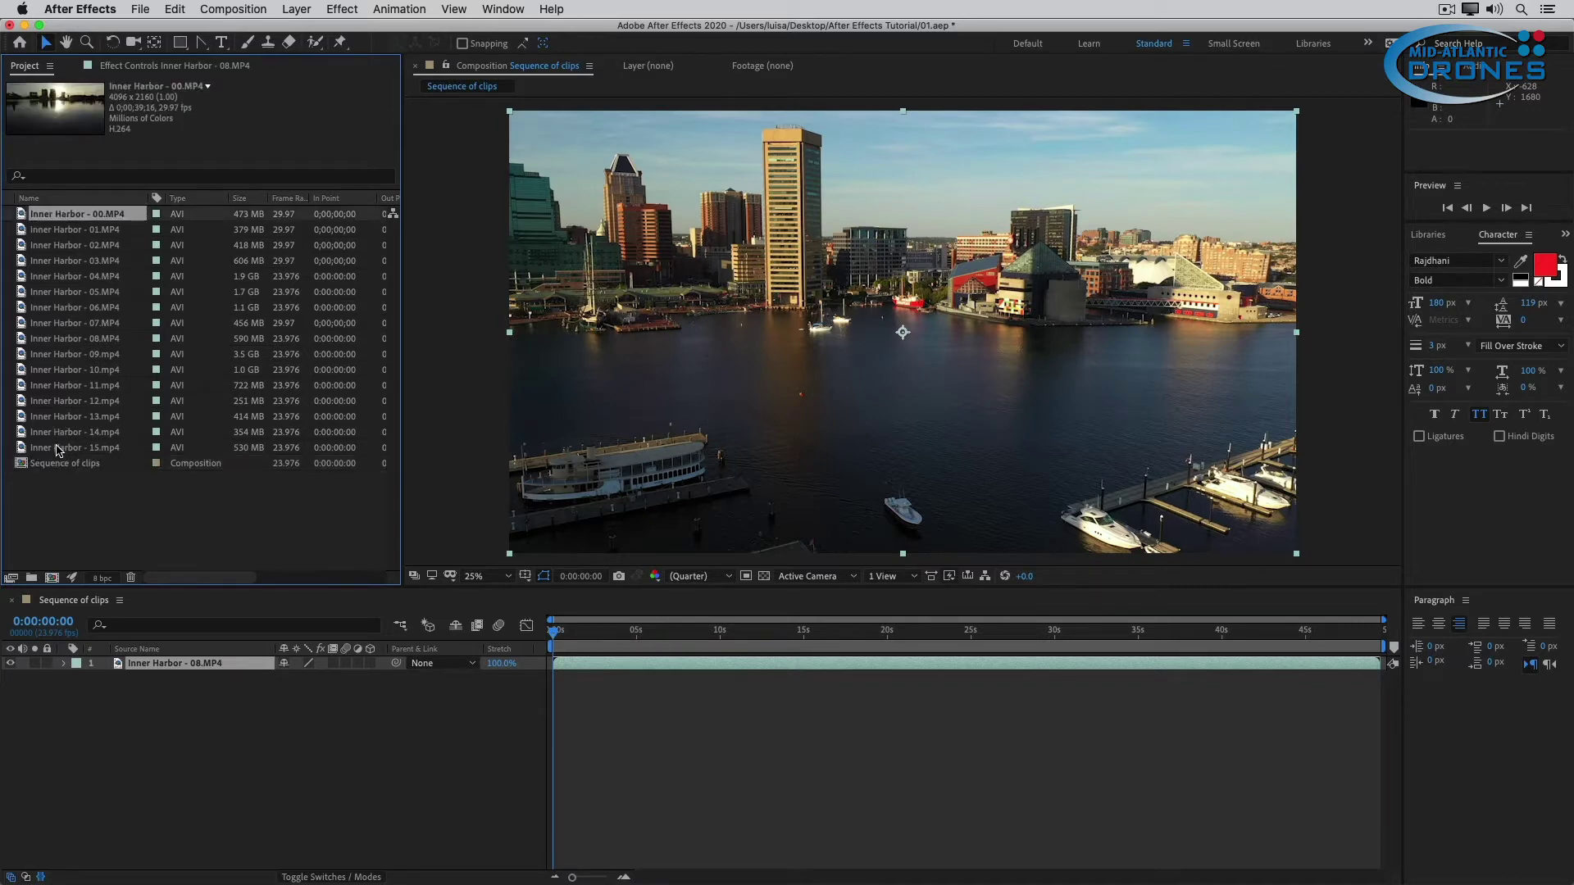
shift+click(55, 445)
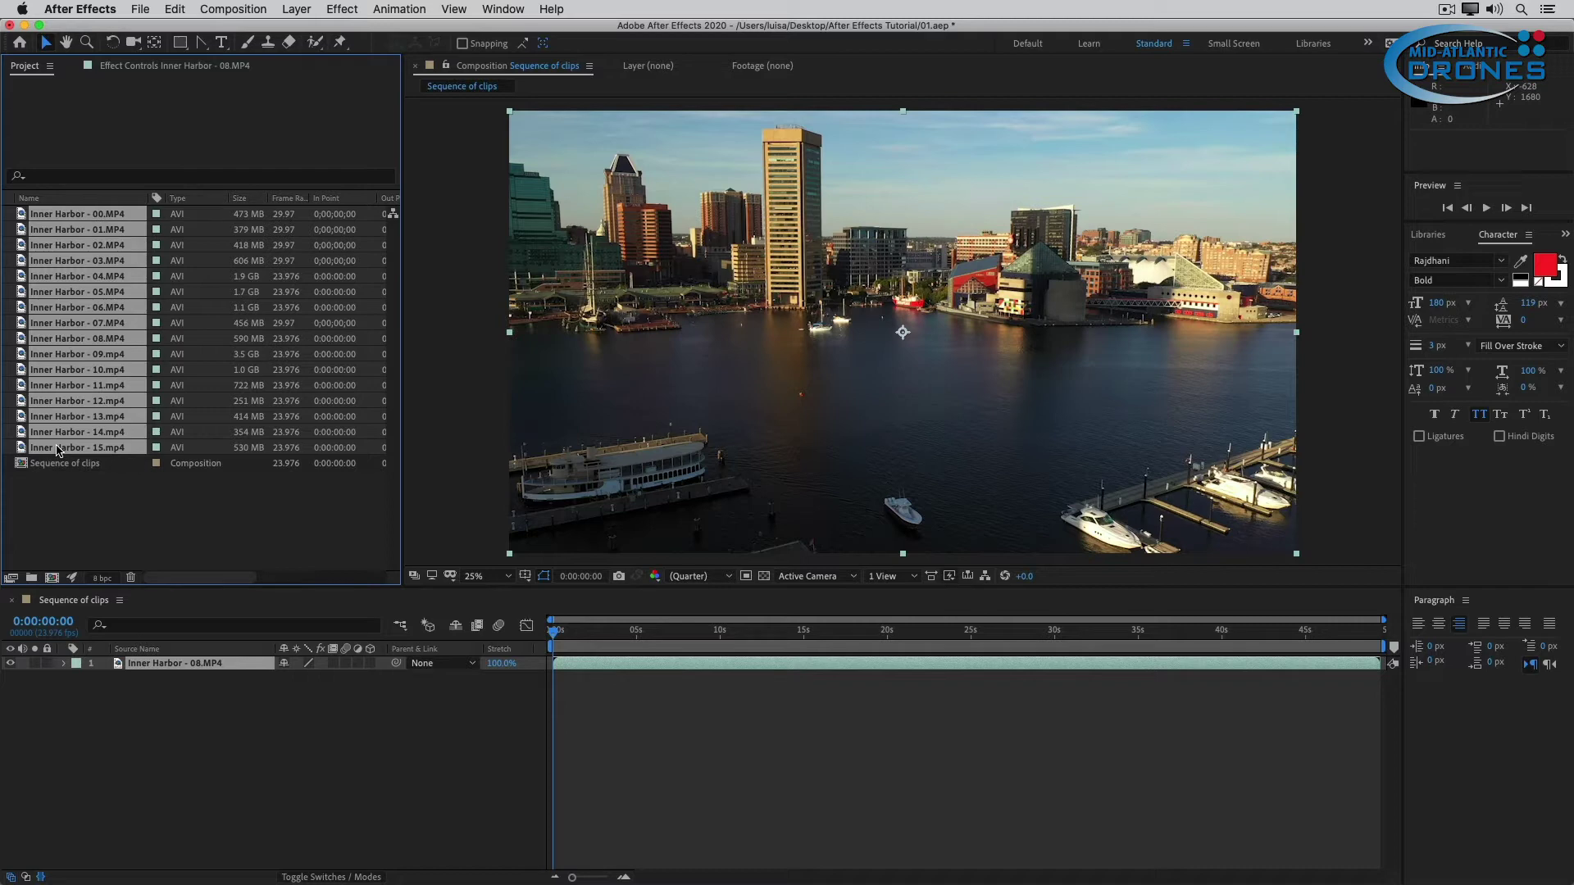
drag(57, 450, 164, 754)
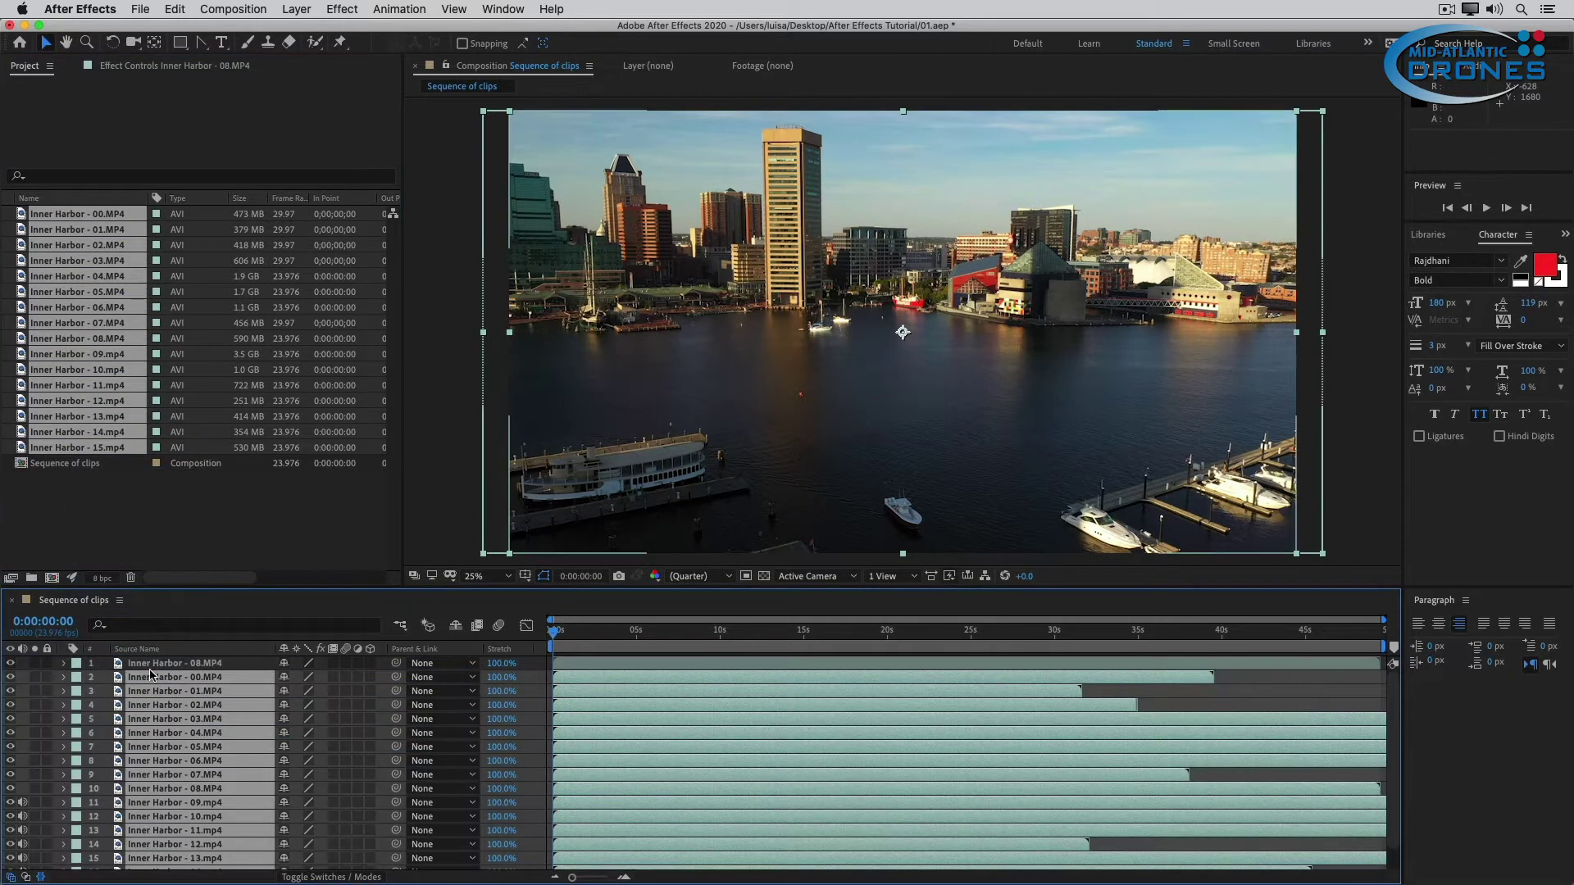
key(Delete)
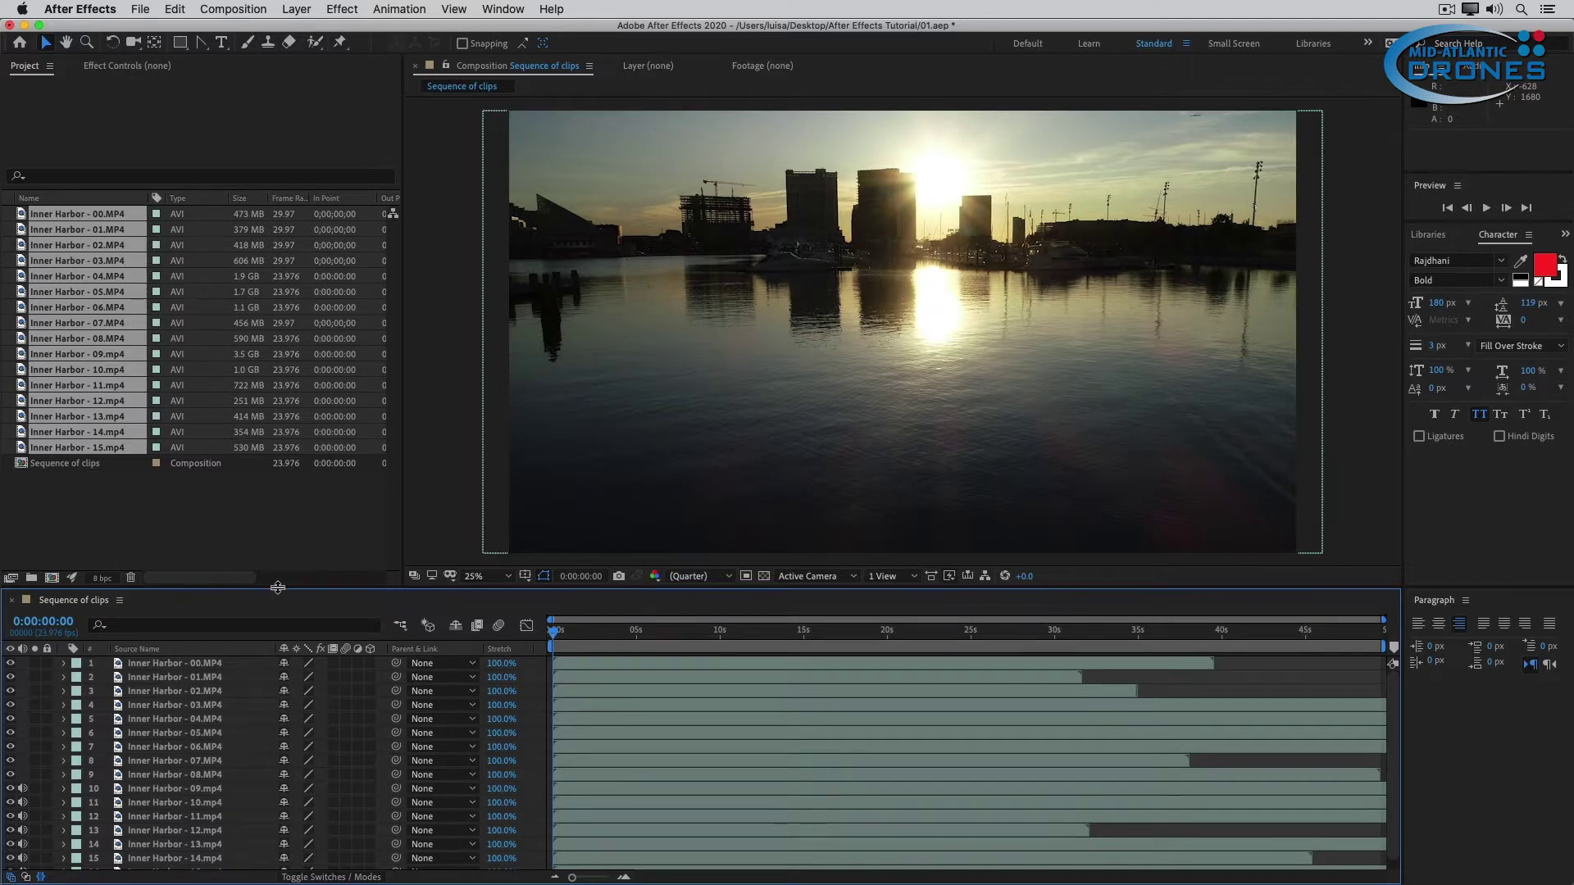
drag(277, 589, 297, 521)
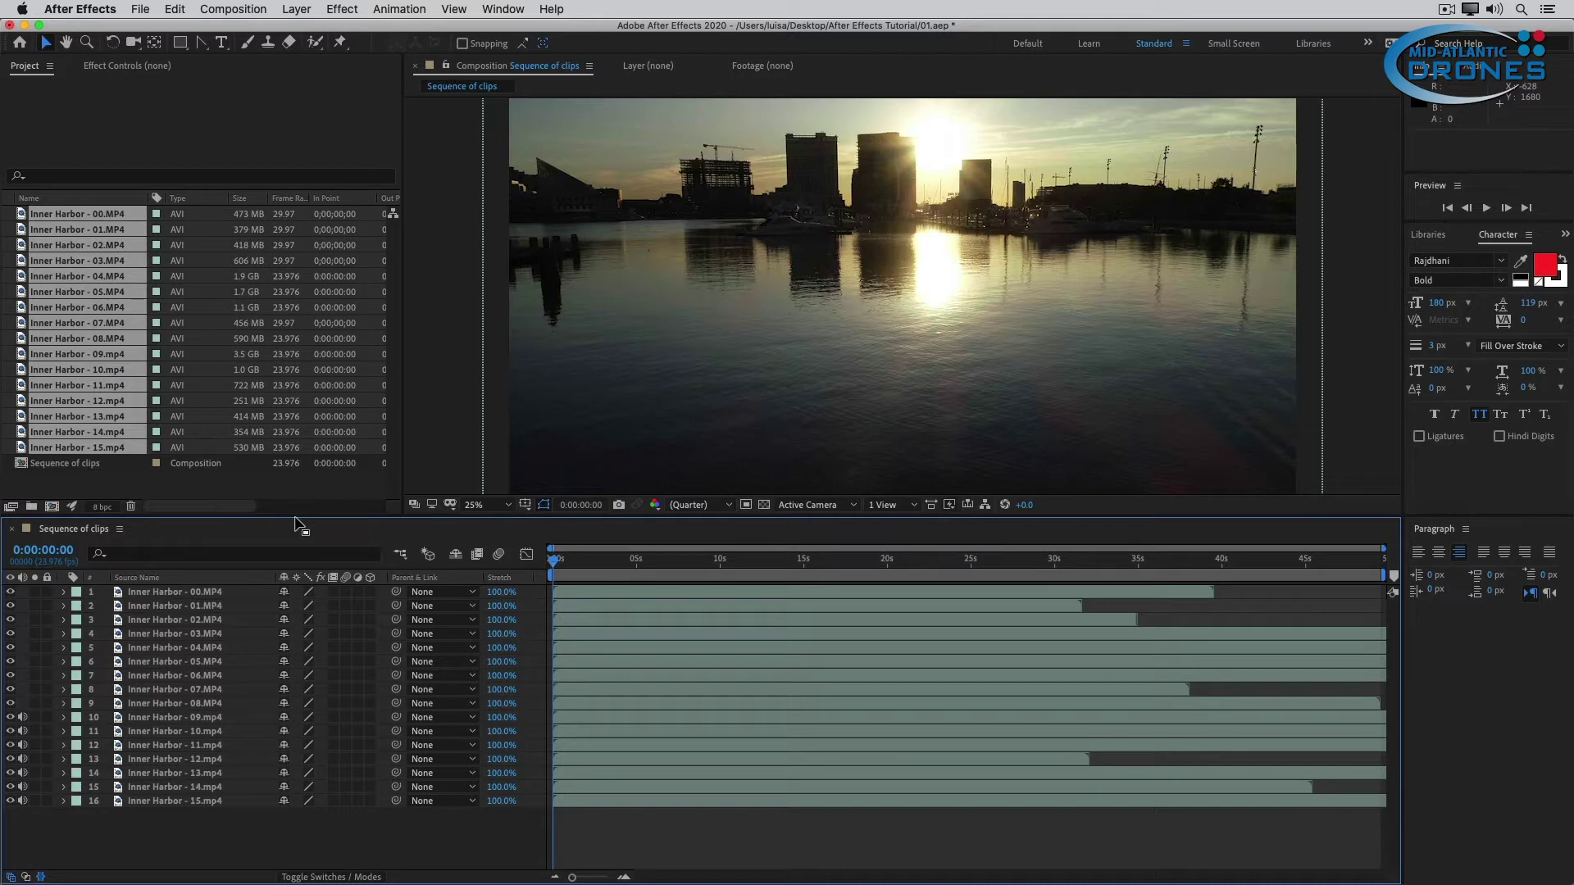
Trim the out points of all sixteen layers to about 0:00:30:20
drag(1039, 562, 1069, 564)
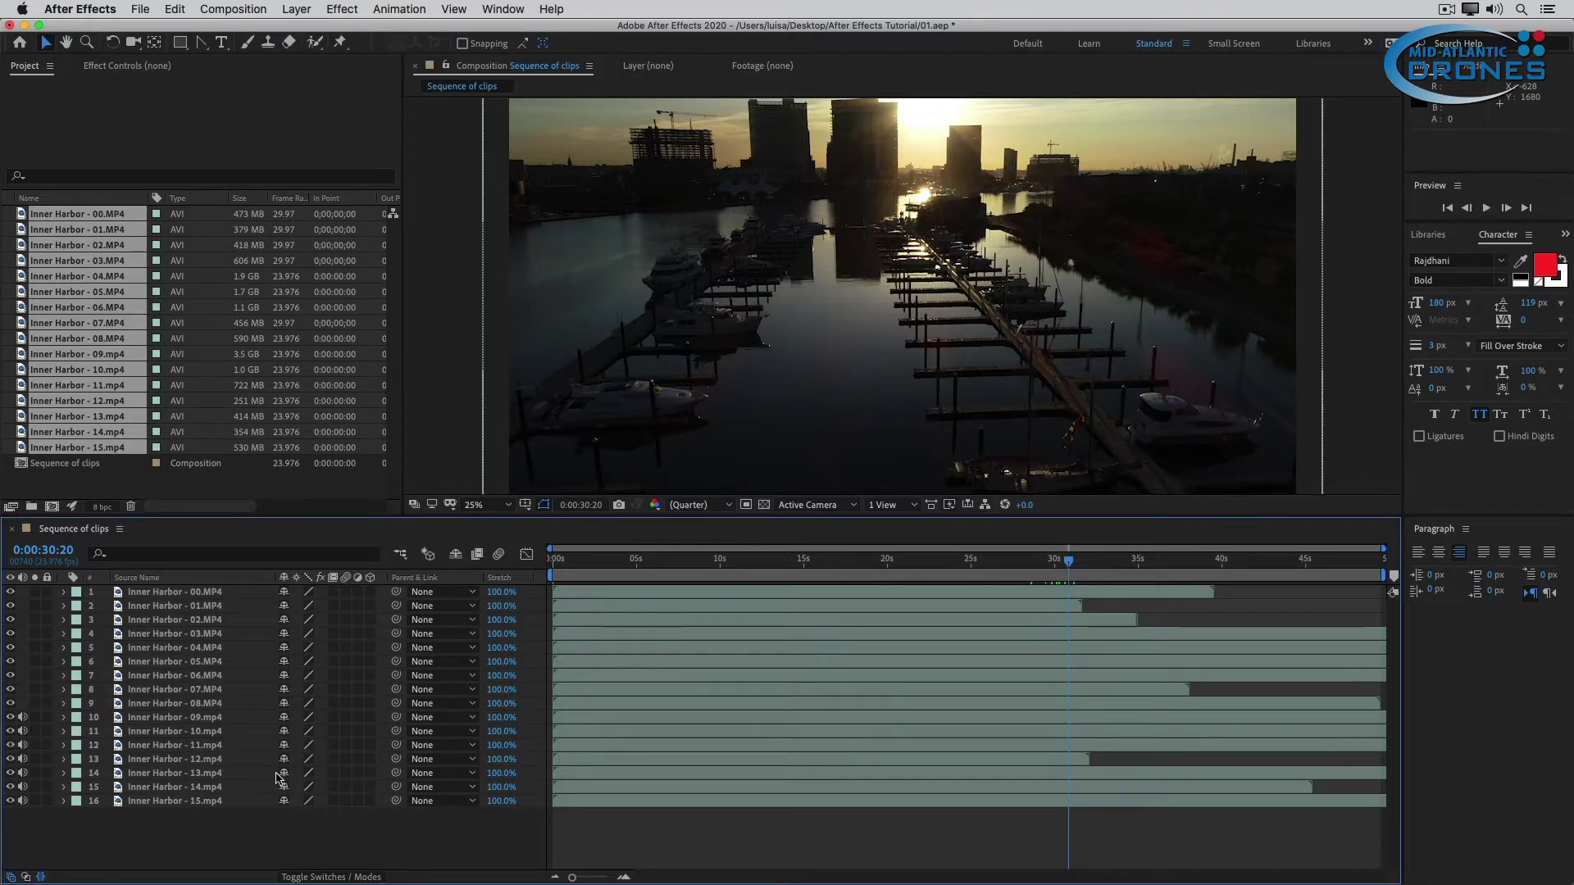
drag(223, 823, 142, 580)
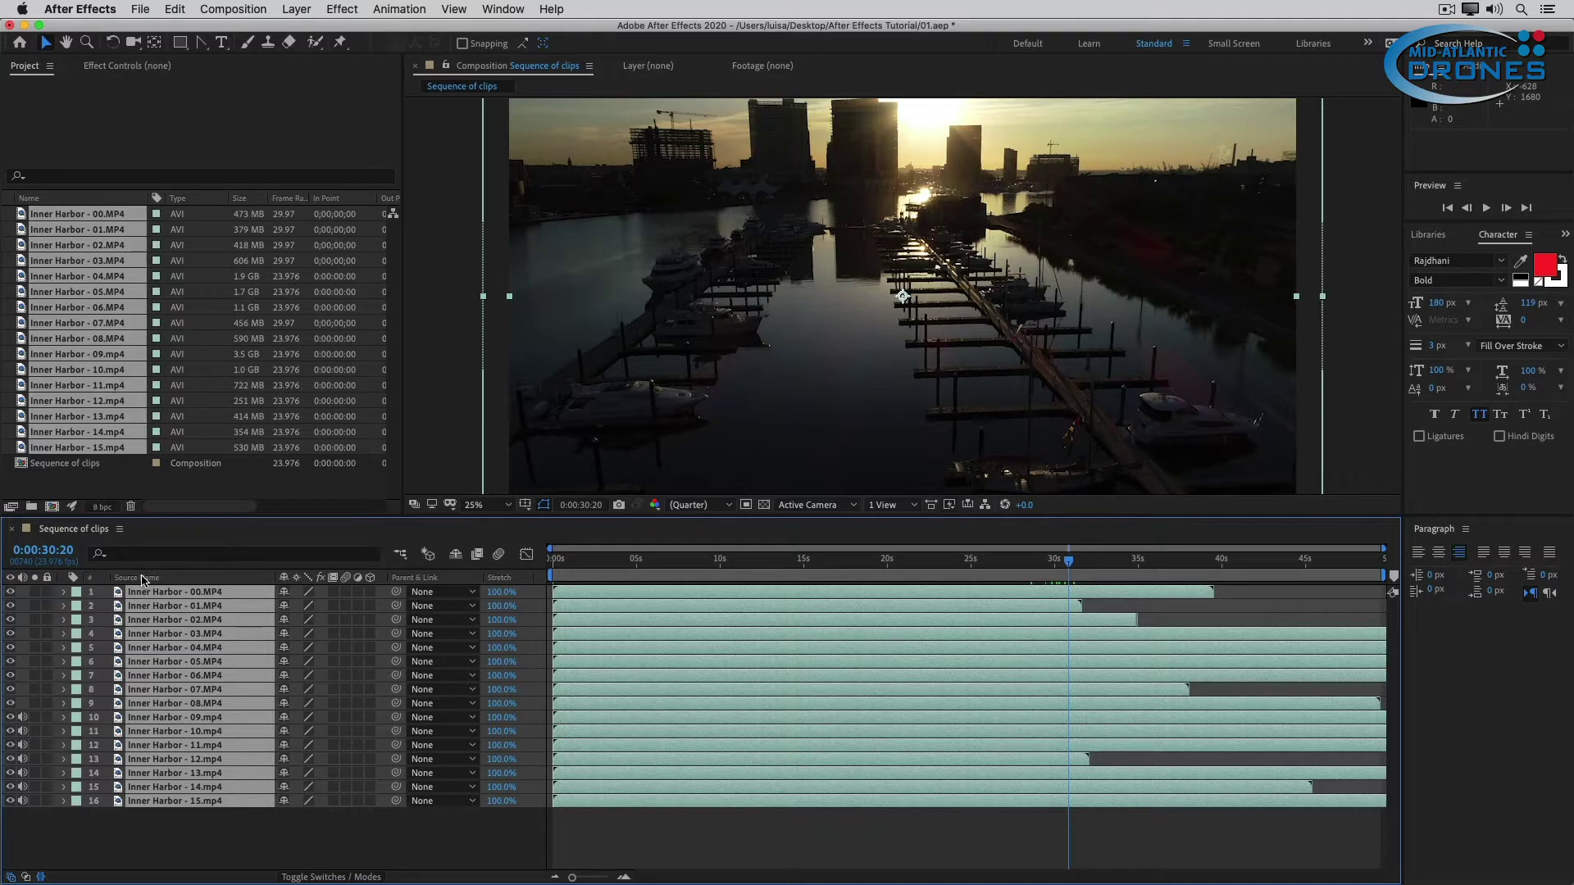
key(alt+bracketright)
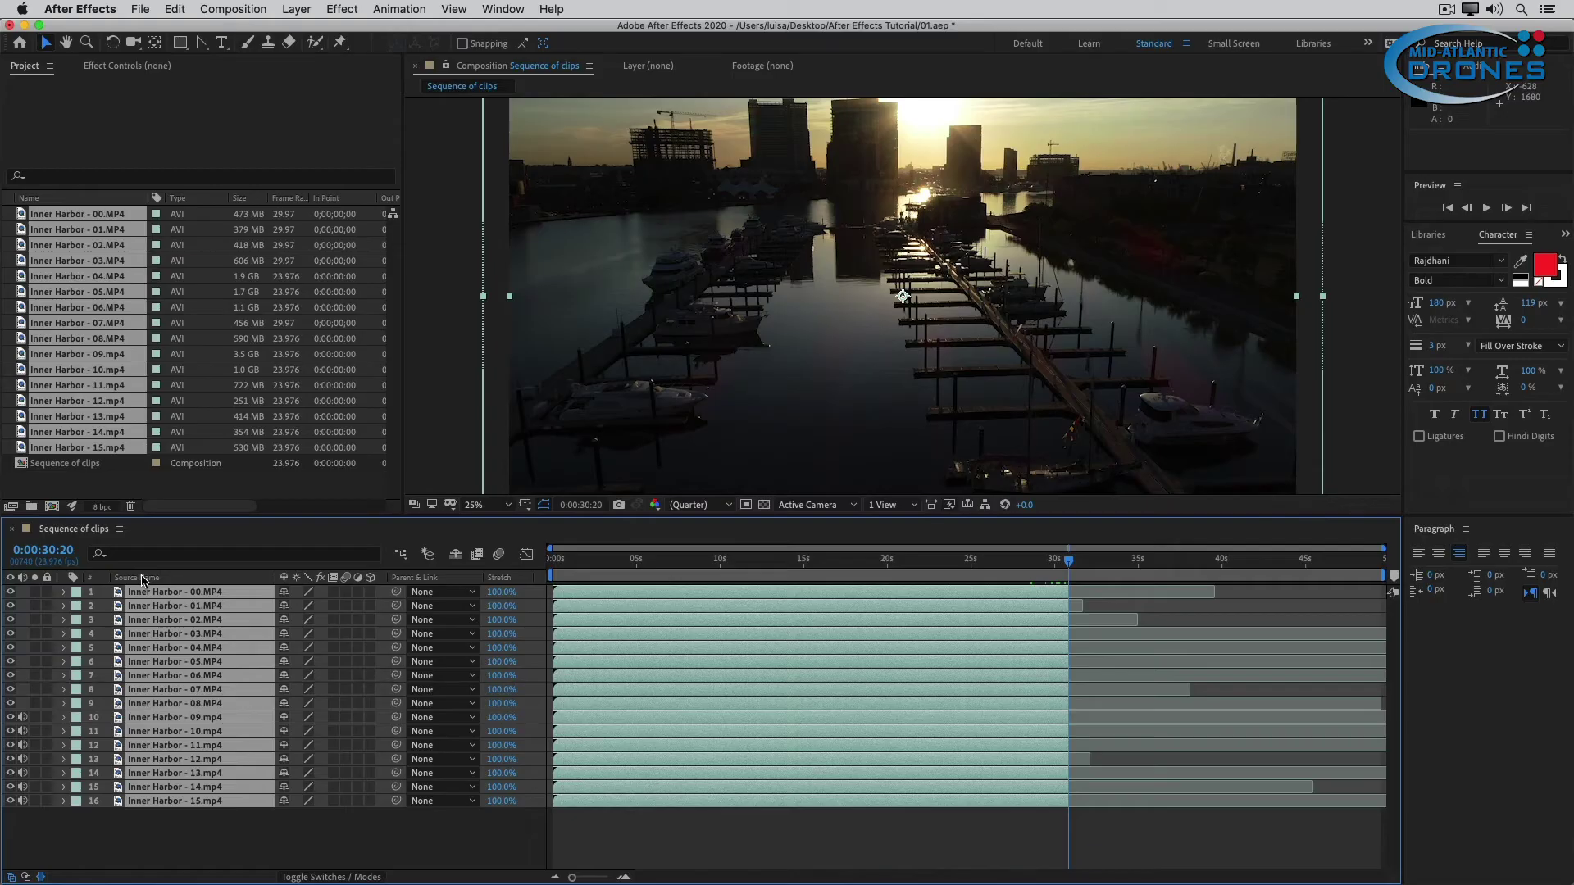
Set the Scale of every clip layer to 25%
key(s)
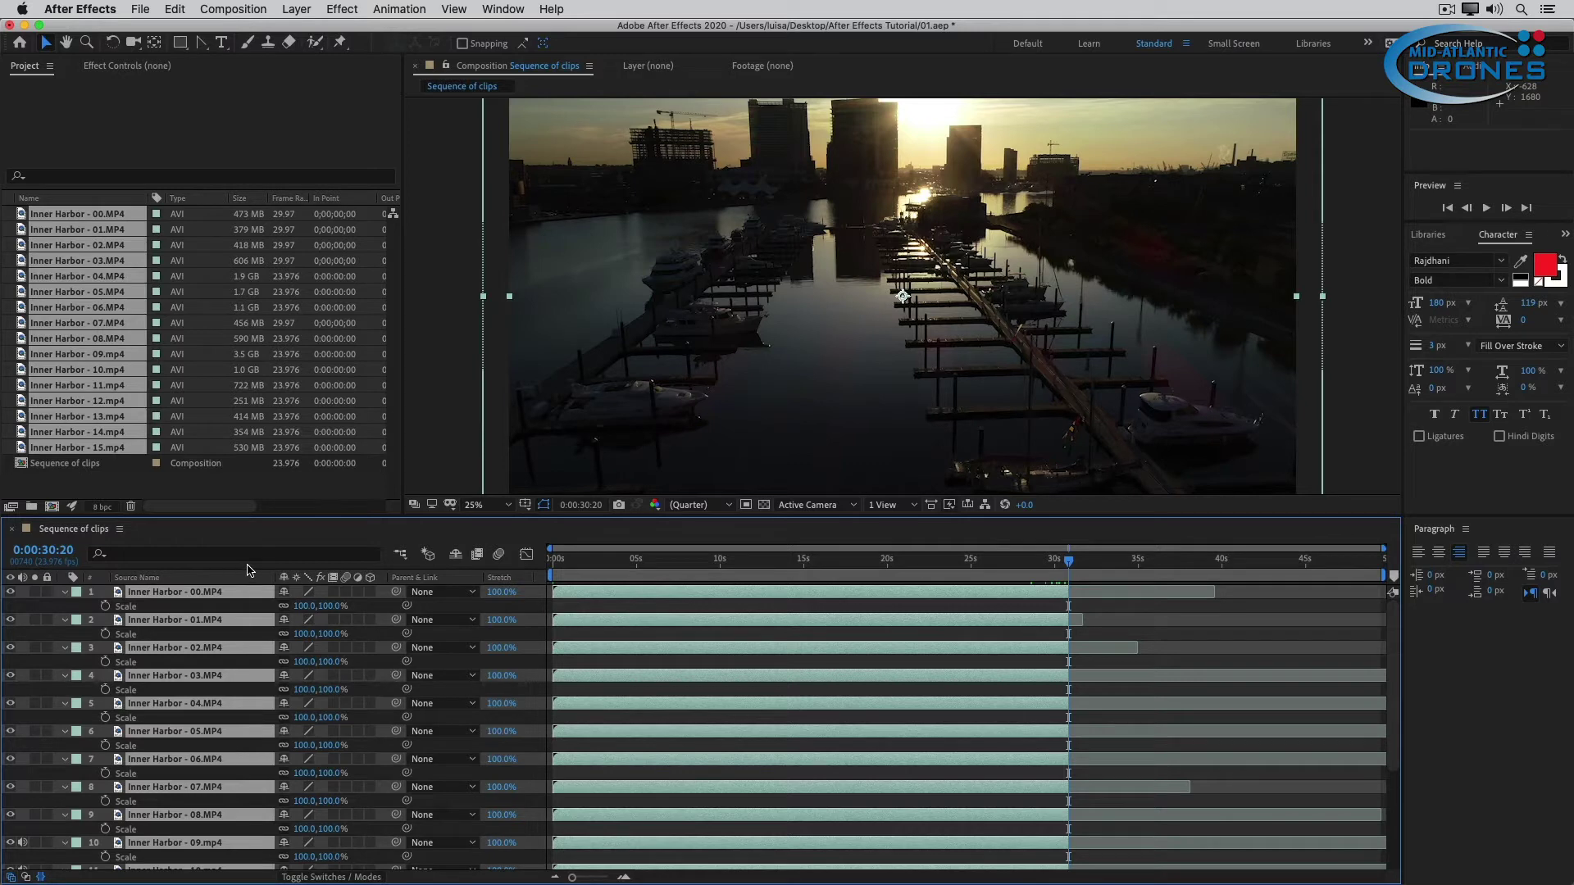
click(309, 607)
text(25)
key(Return)
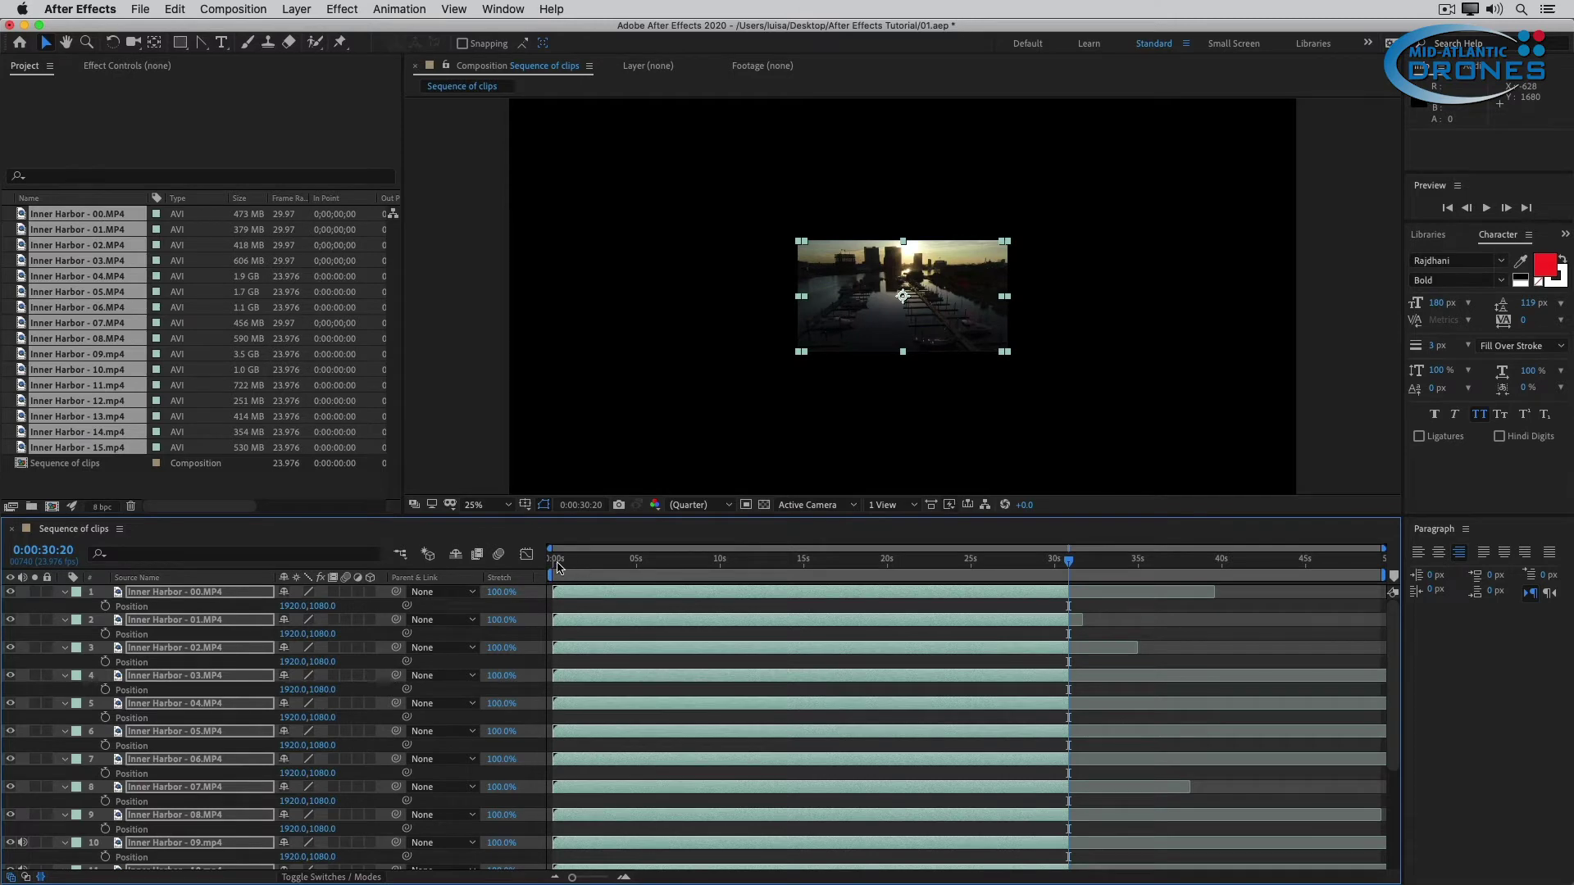
On every layer, keyframe Position X from -610 at 0:00 to 4460 at about 0:00:30:02
click(557, 563)
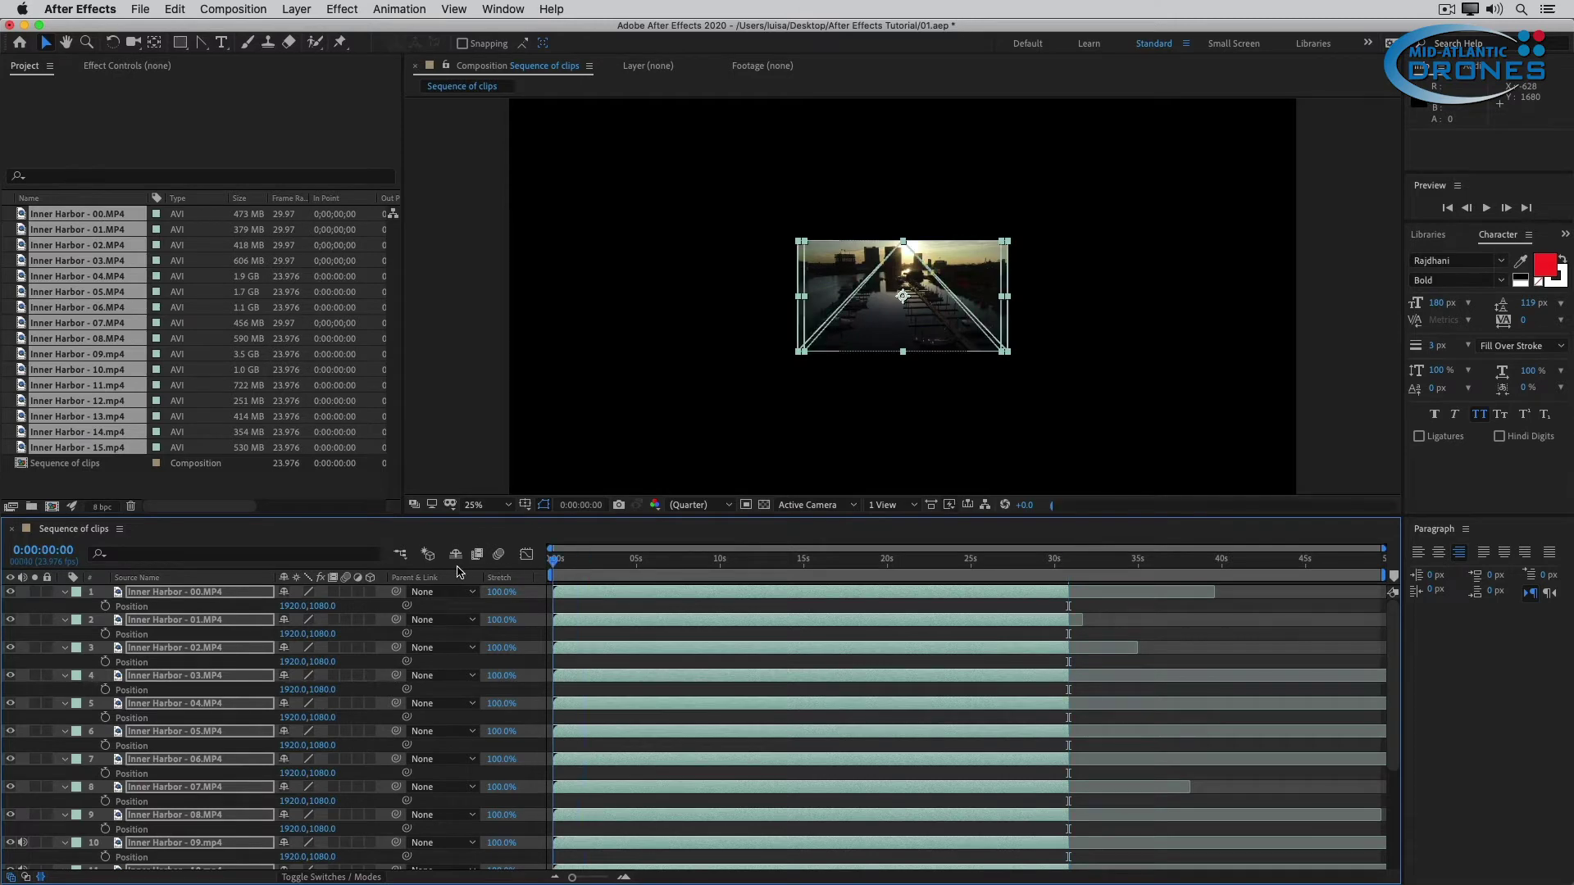
click(105, 607)
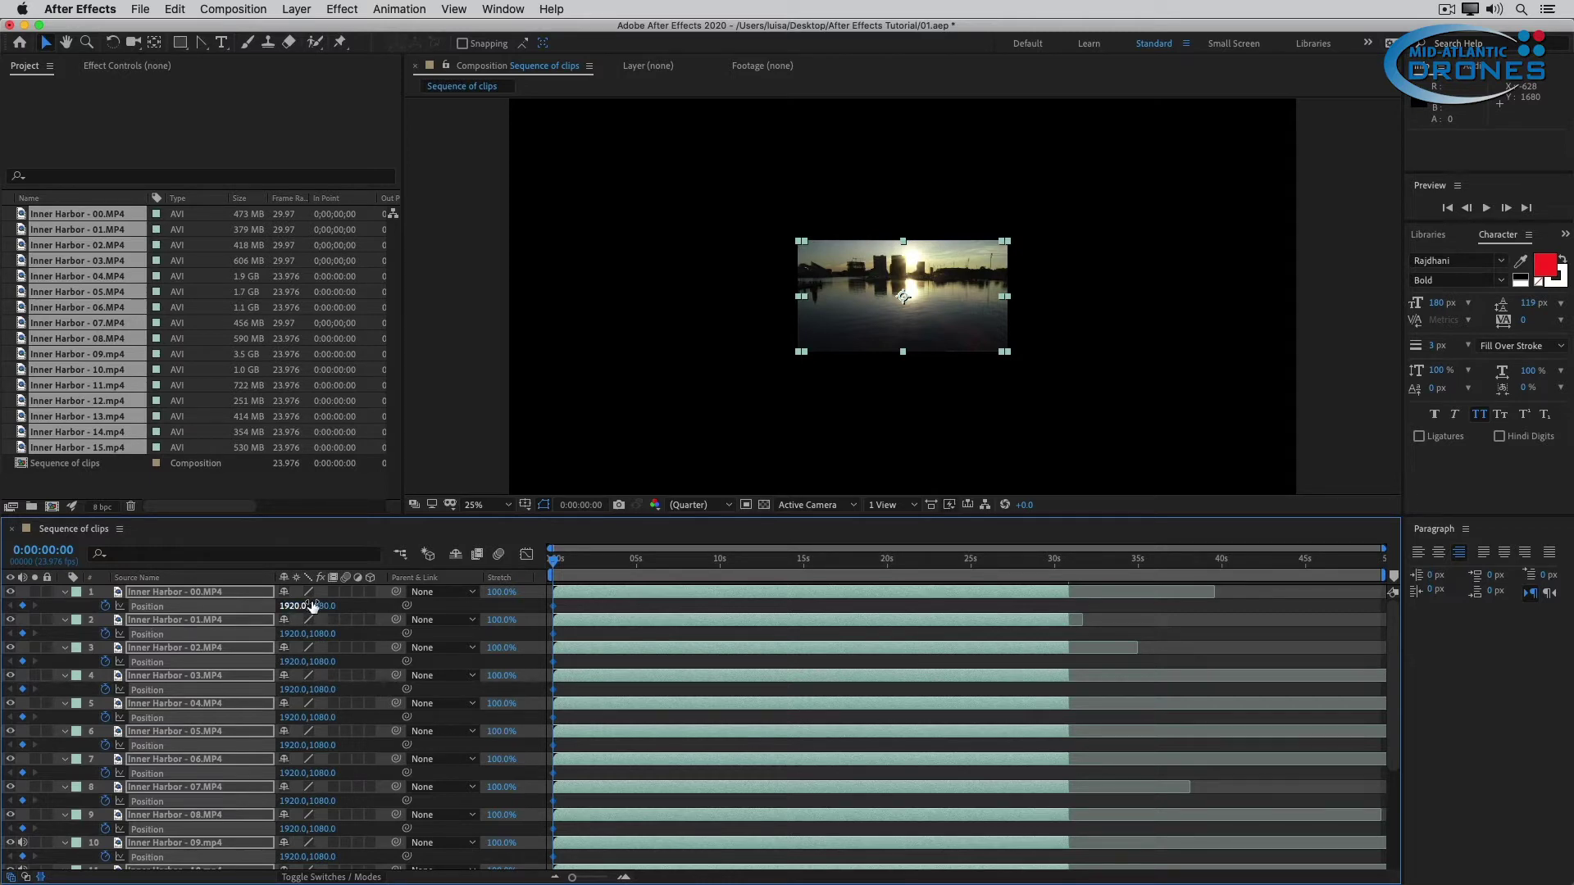
drag(293, 610, 117, 639)
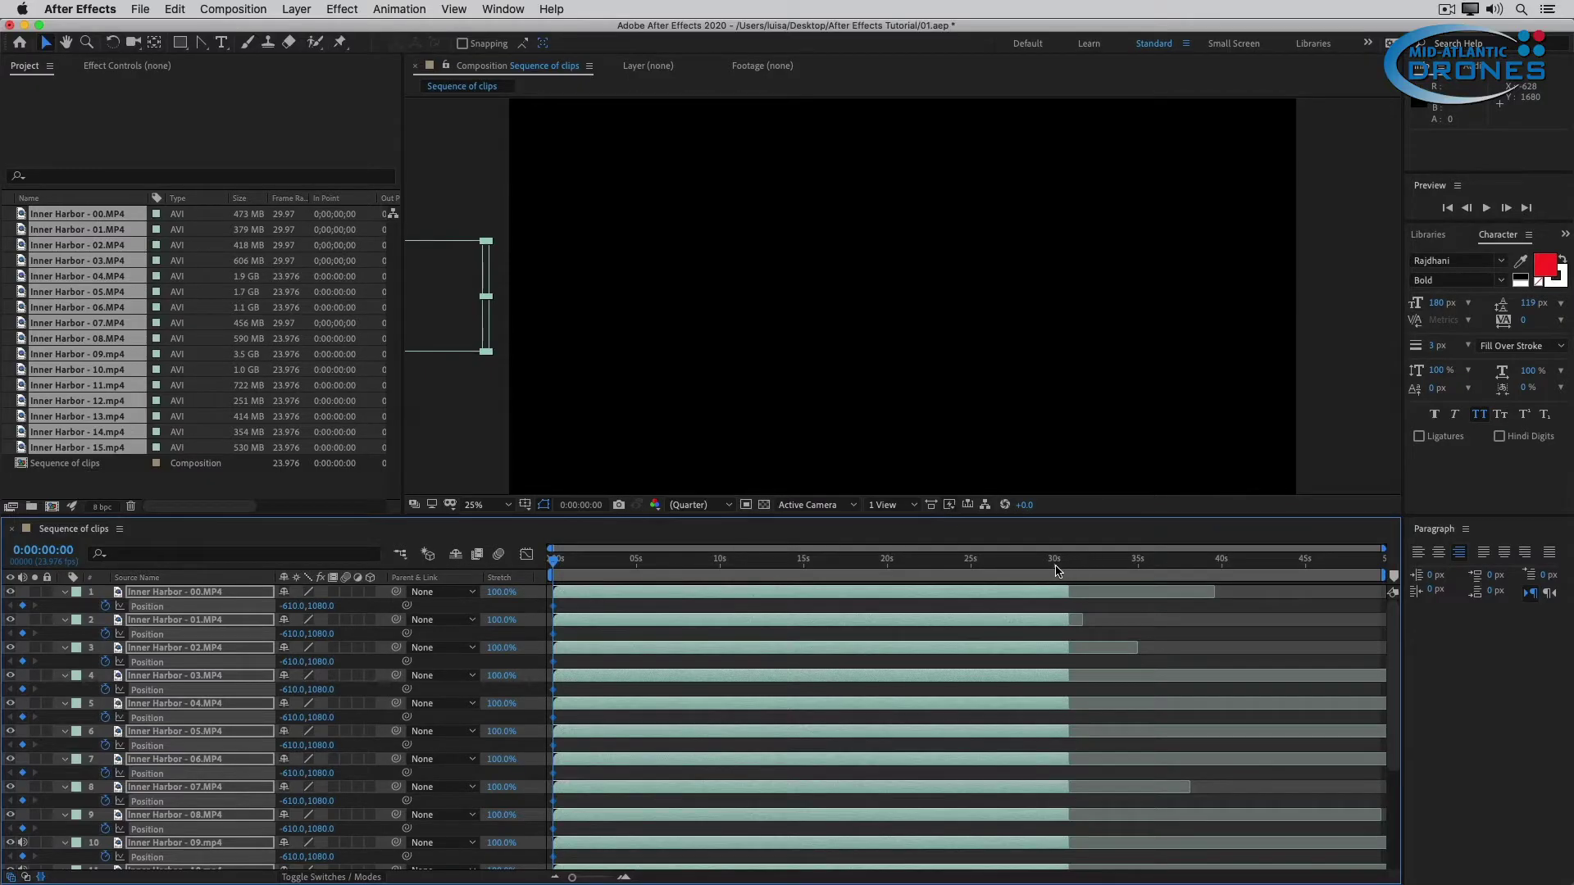
click(1056, 566)
drag(287, 606, 694, 603)
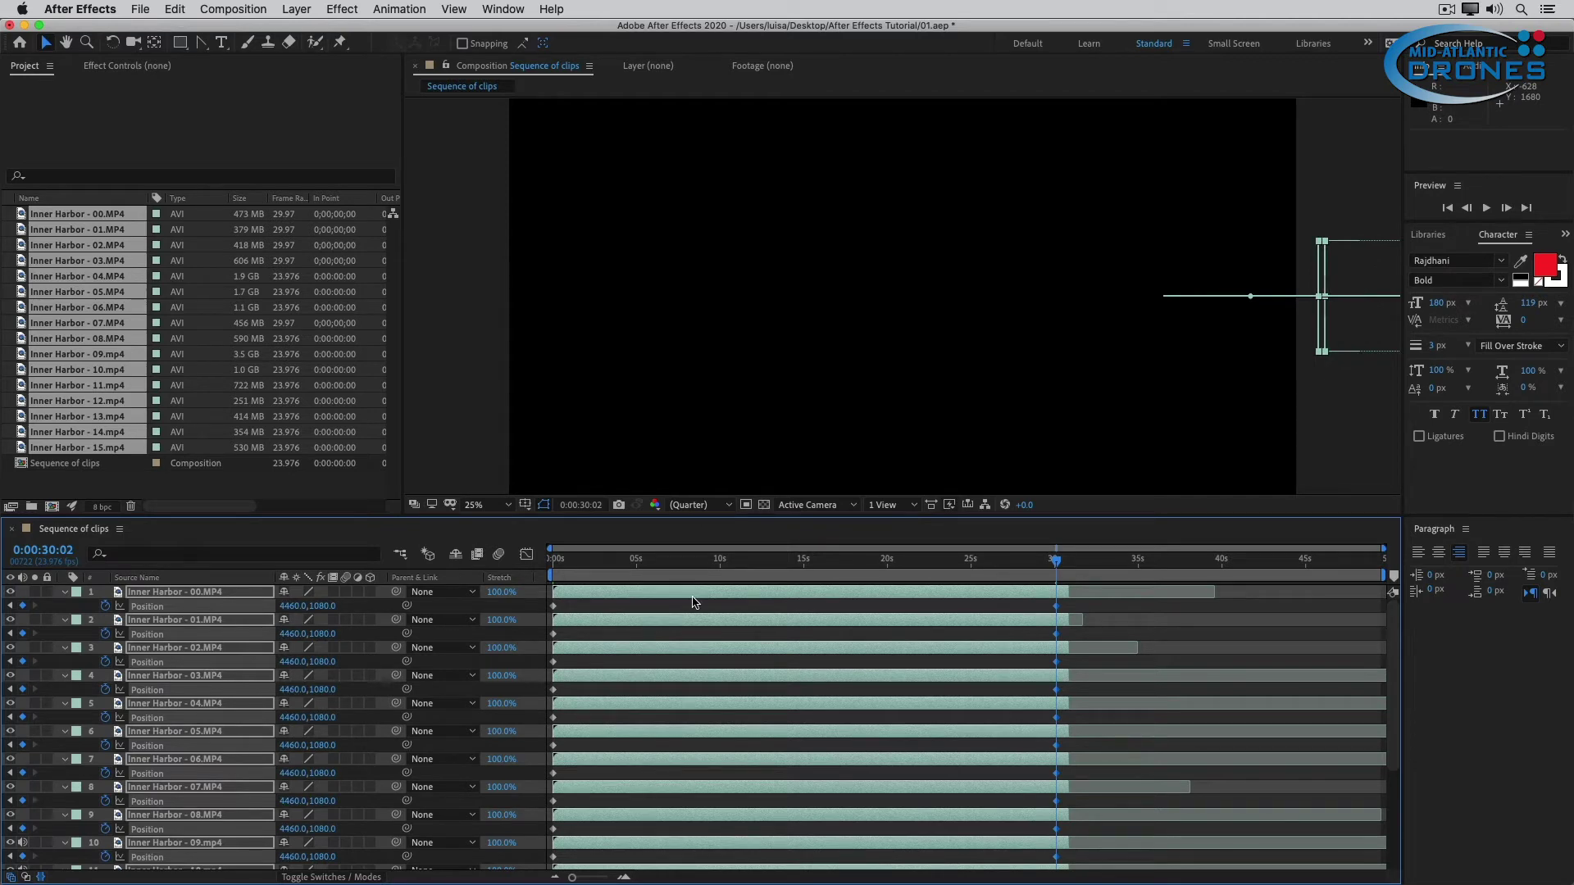
click(652, 561)
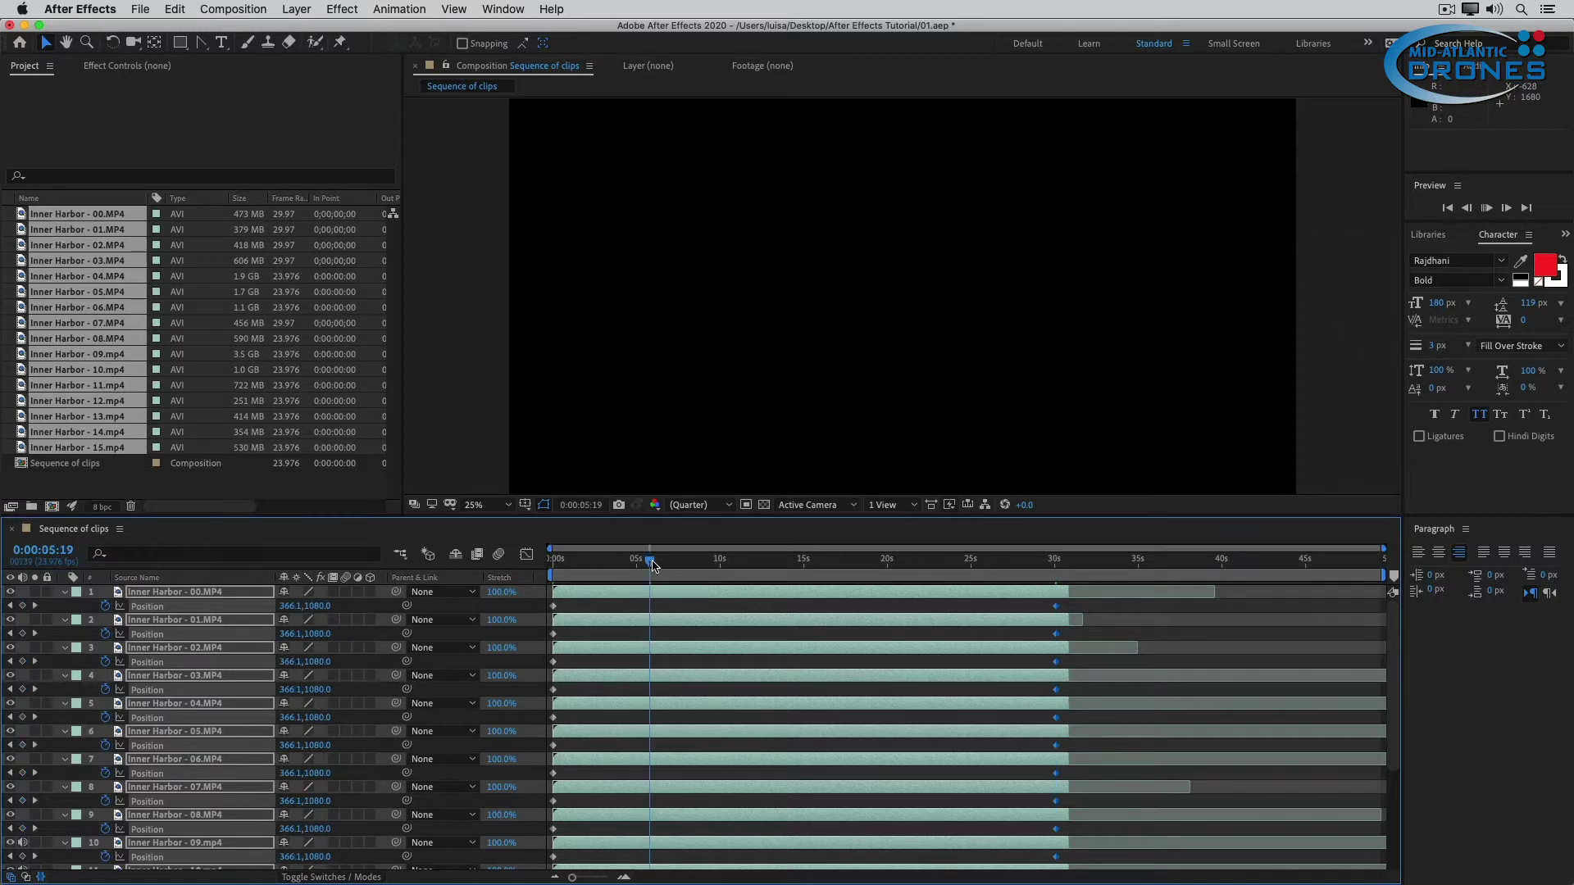
drag(654, 564, 743, 566)
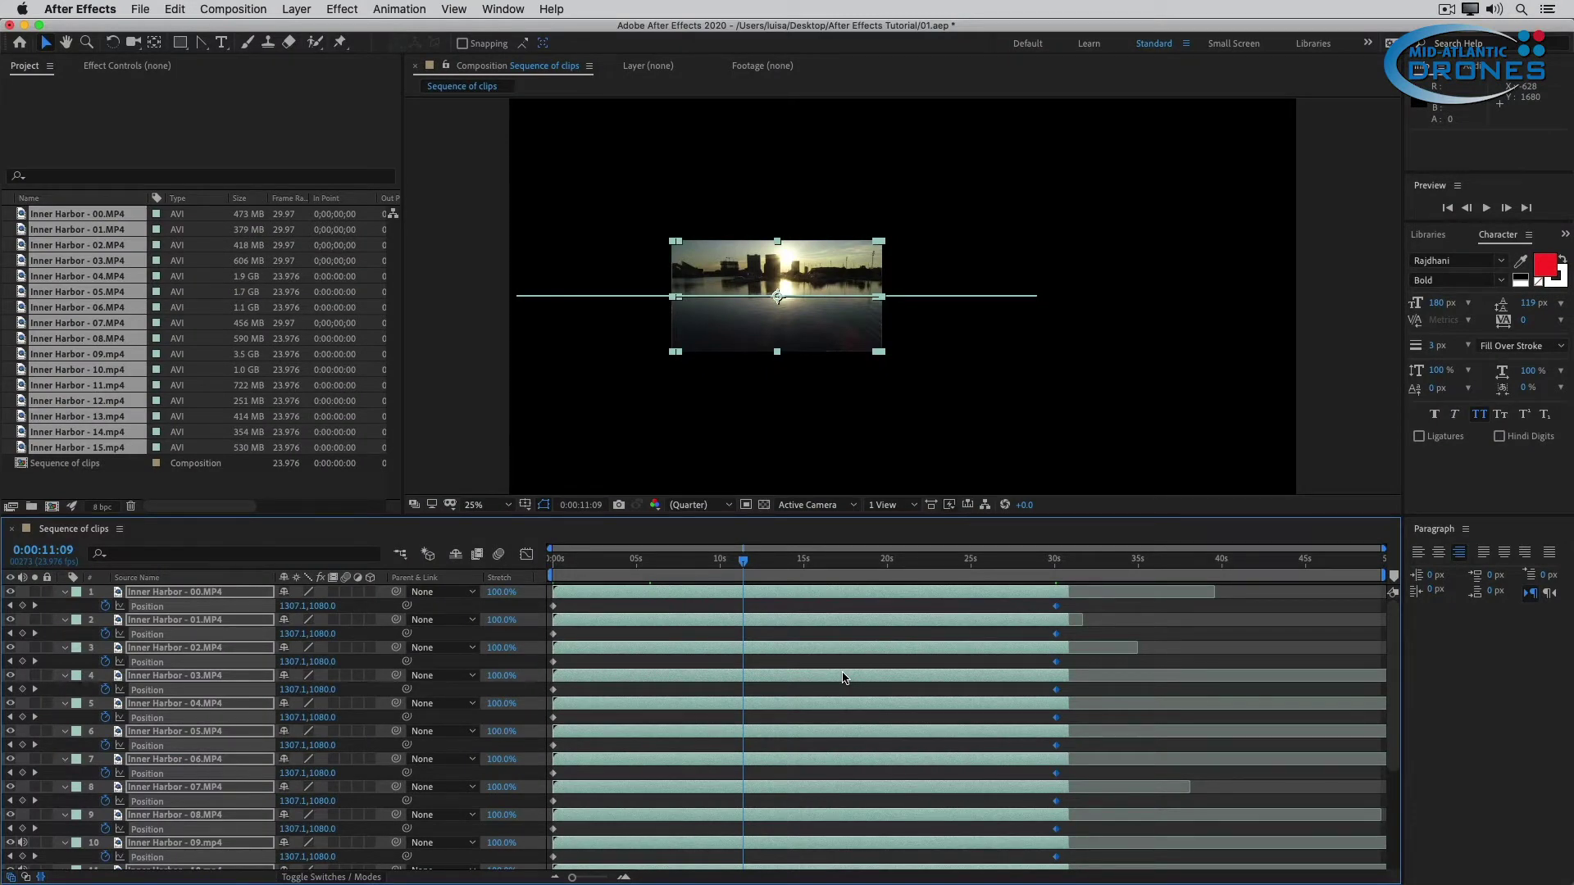
click(1162, 611)
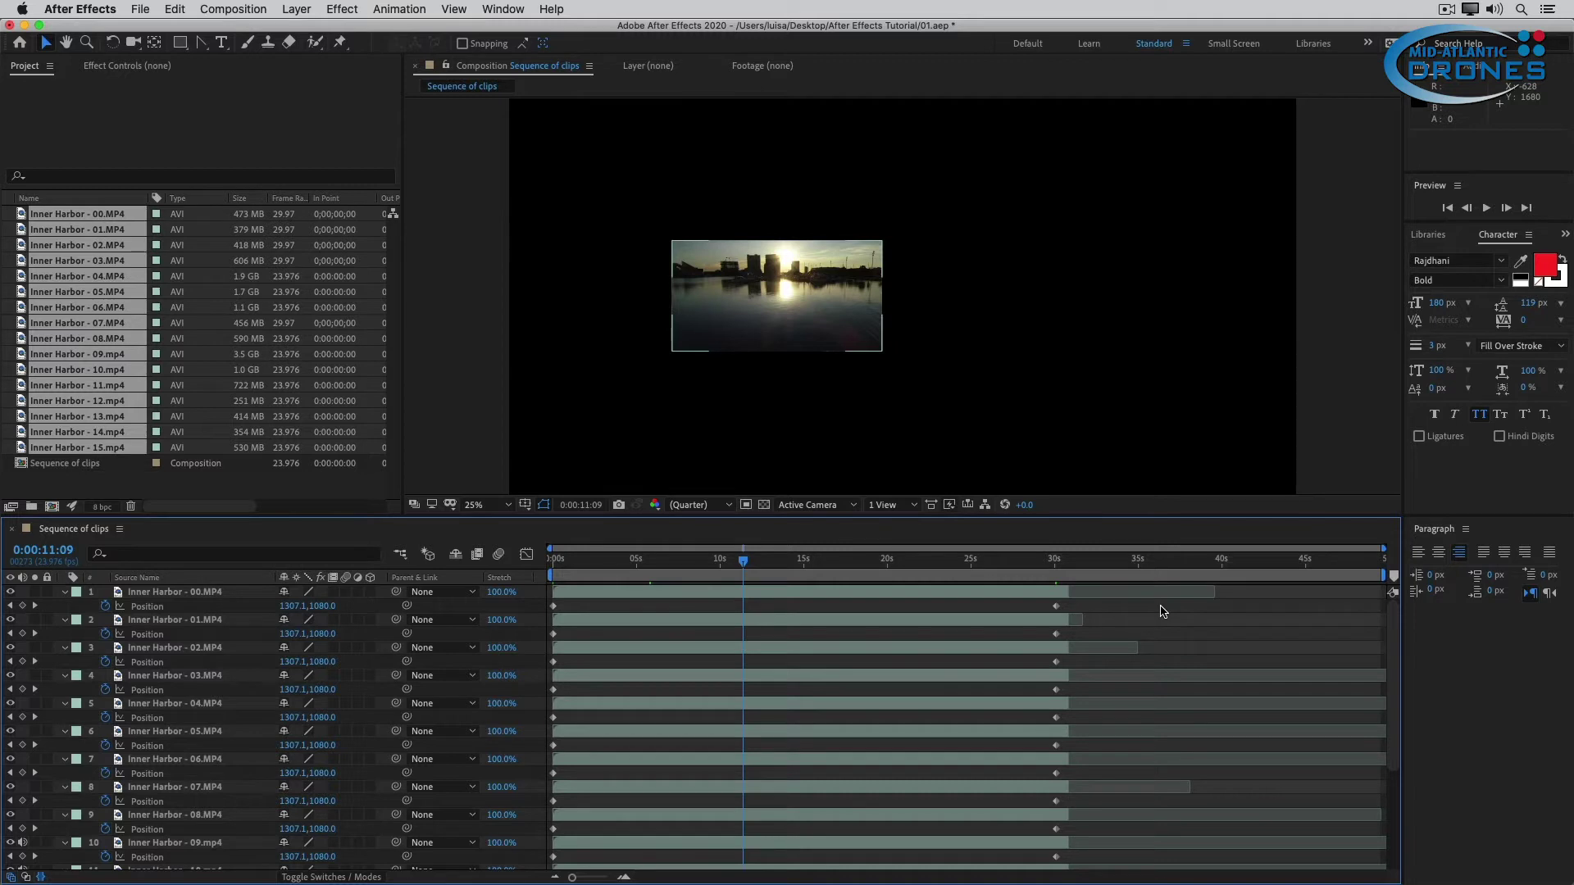
Slide the Inner Harbor - 01.MP4 layer so it starts at 0:00:06:05
click(581, 625)
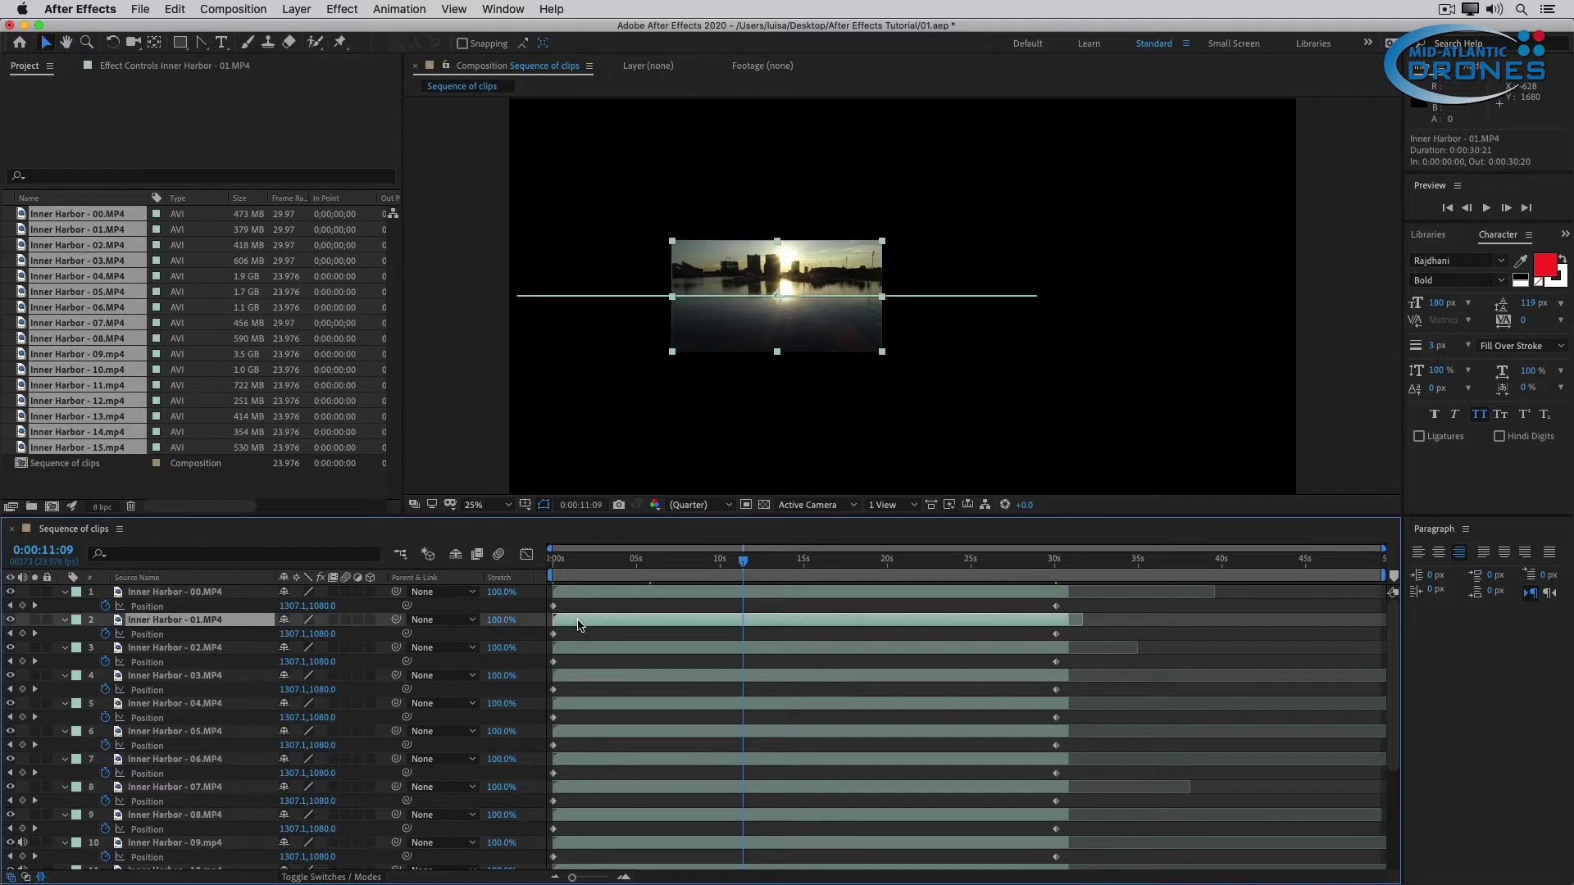
drag(580, 625, 683, 625)
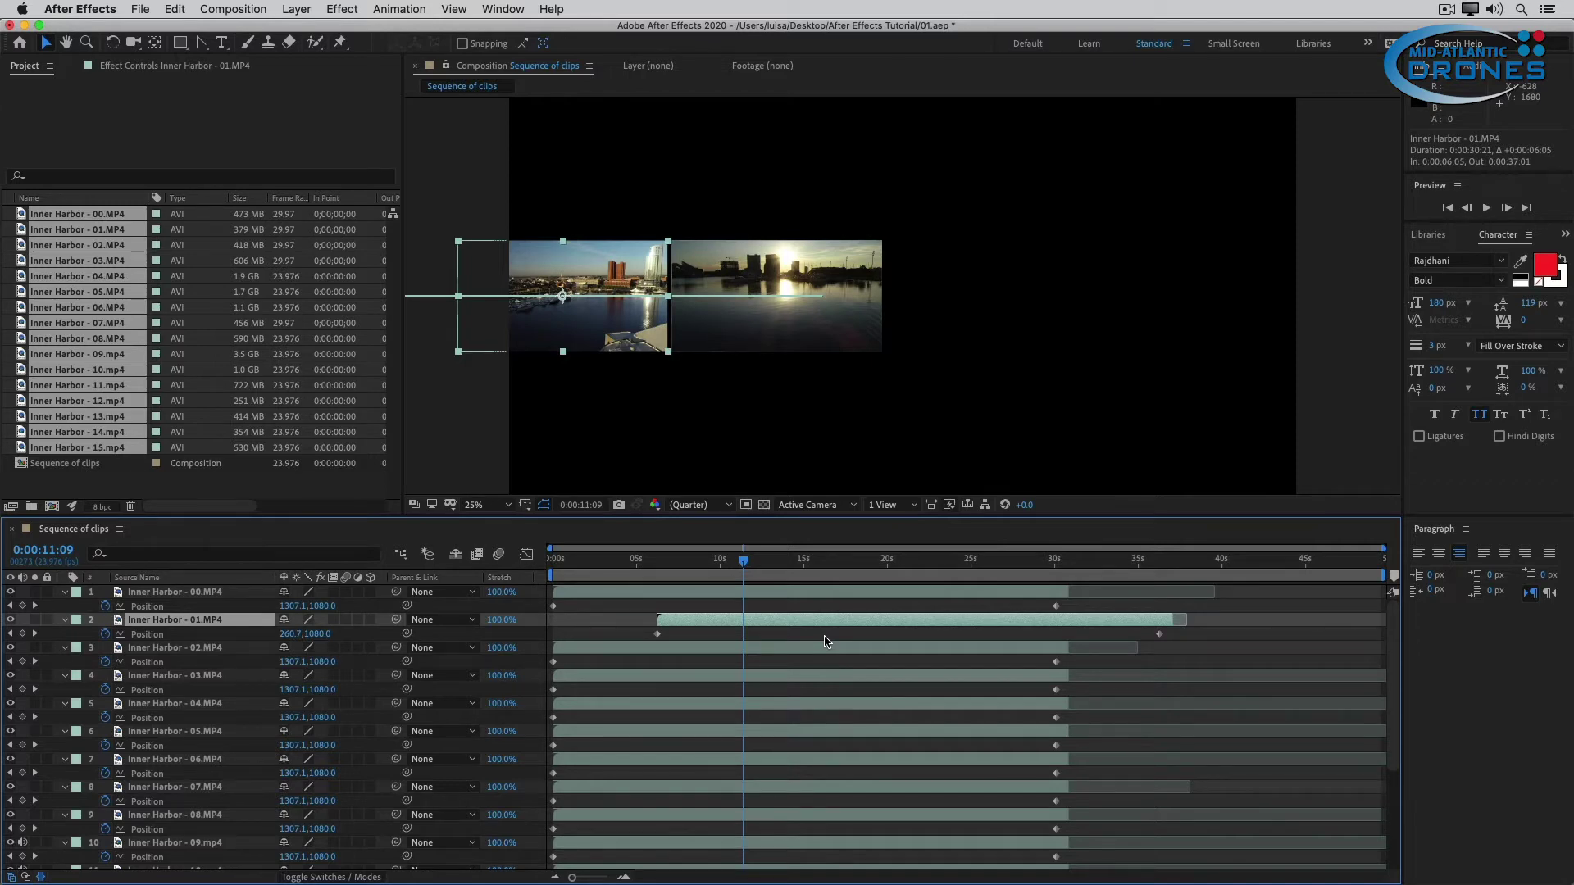
Jump to clip 00's out point and clip 01's in point at 0:00:06:05, then select all layers
click(215, 594)
key(o)
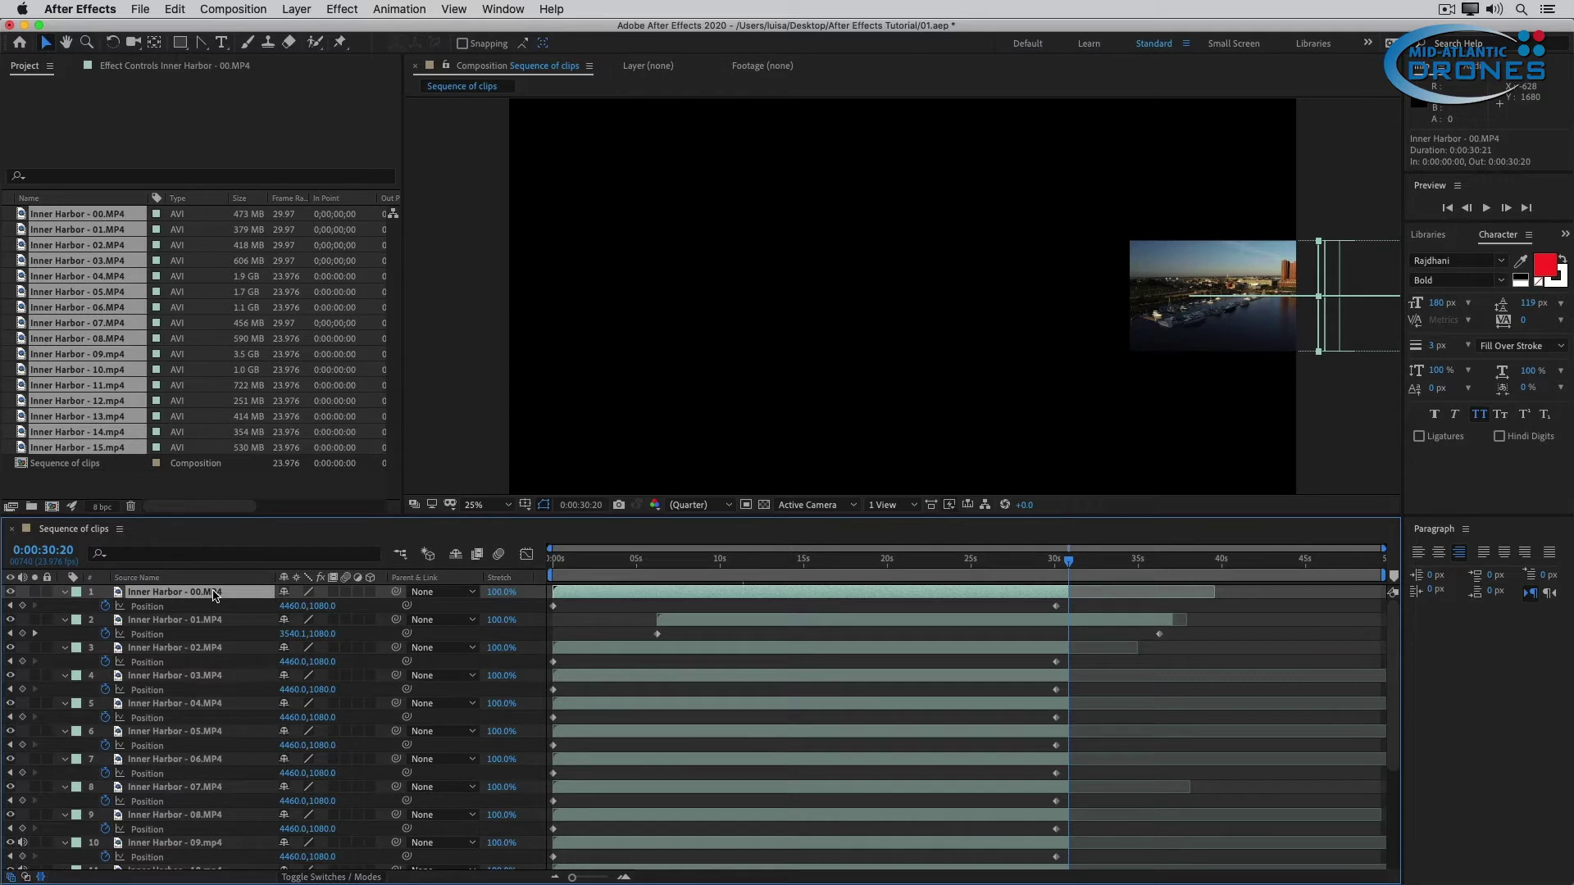
click(172, 623)
key(i)
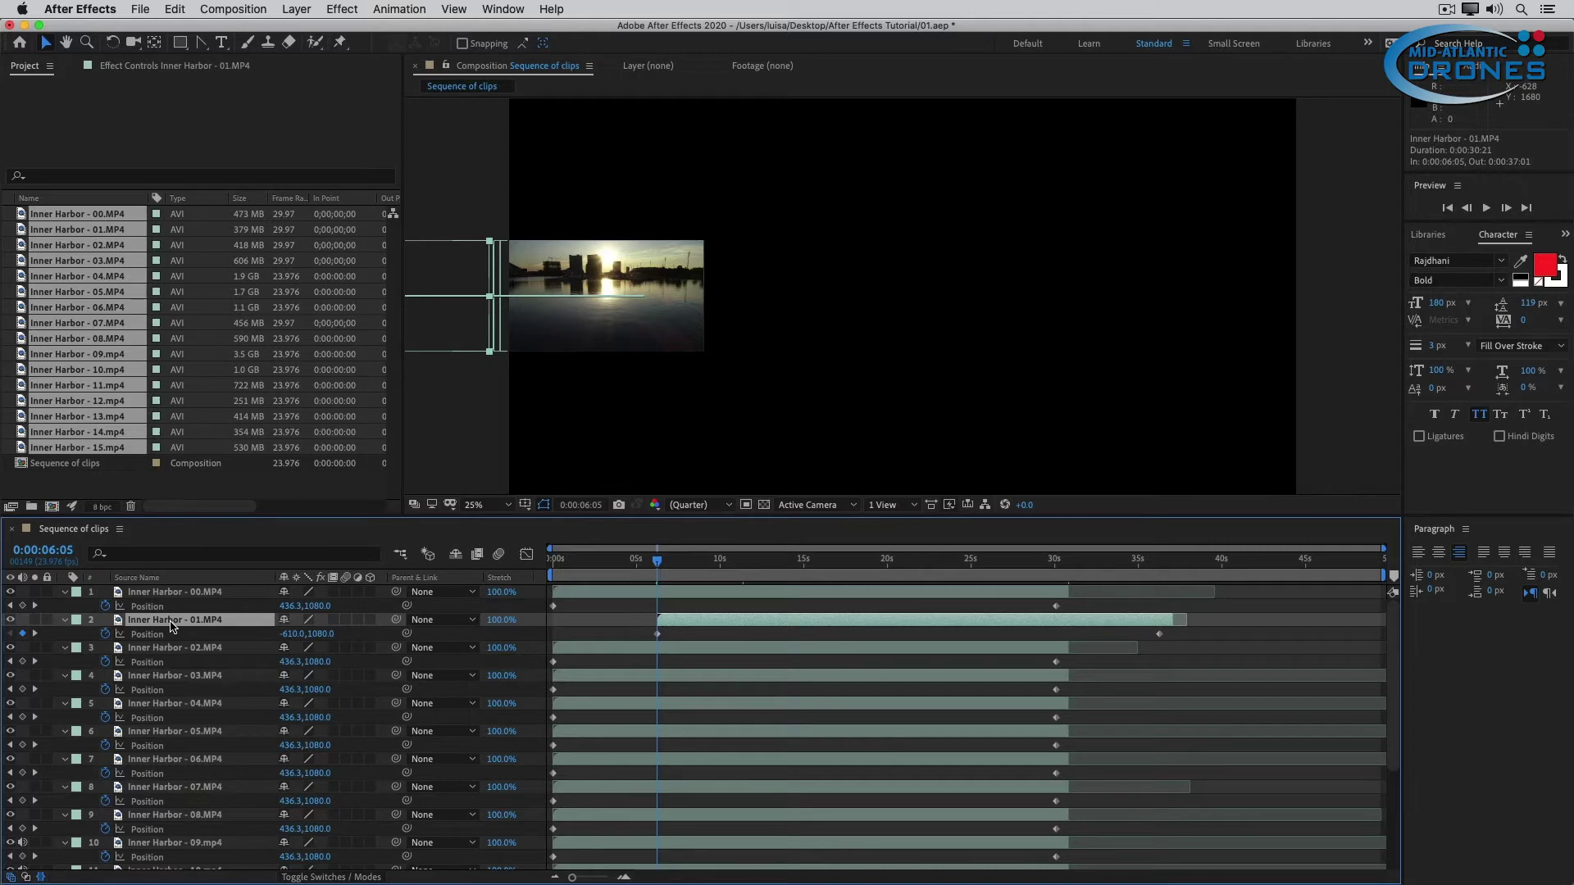
key(super+a)
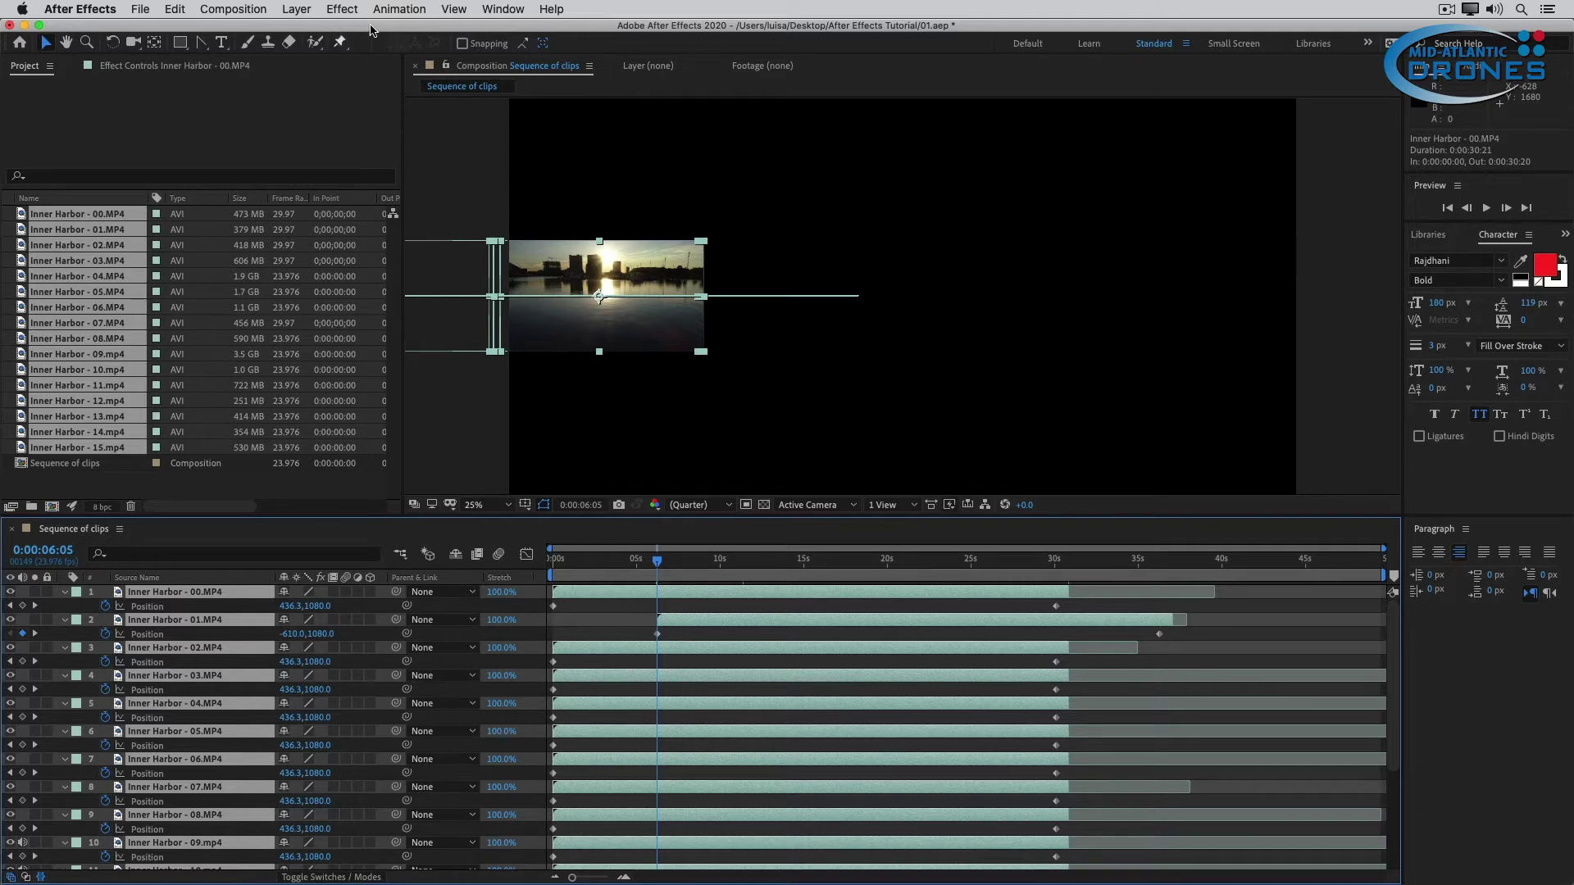
Run Sequence Layers on all clips with Overlap enabled and a duration of 0:00:24:15
click(391, 13)
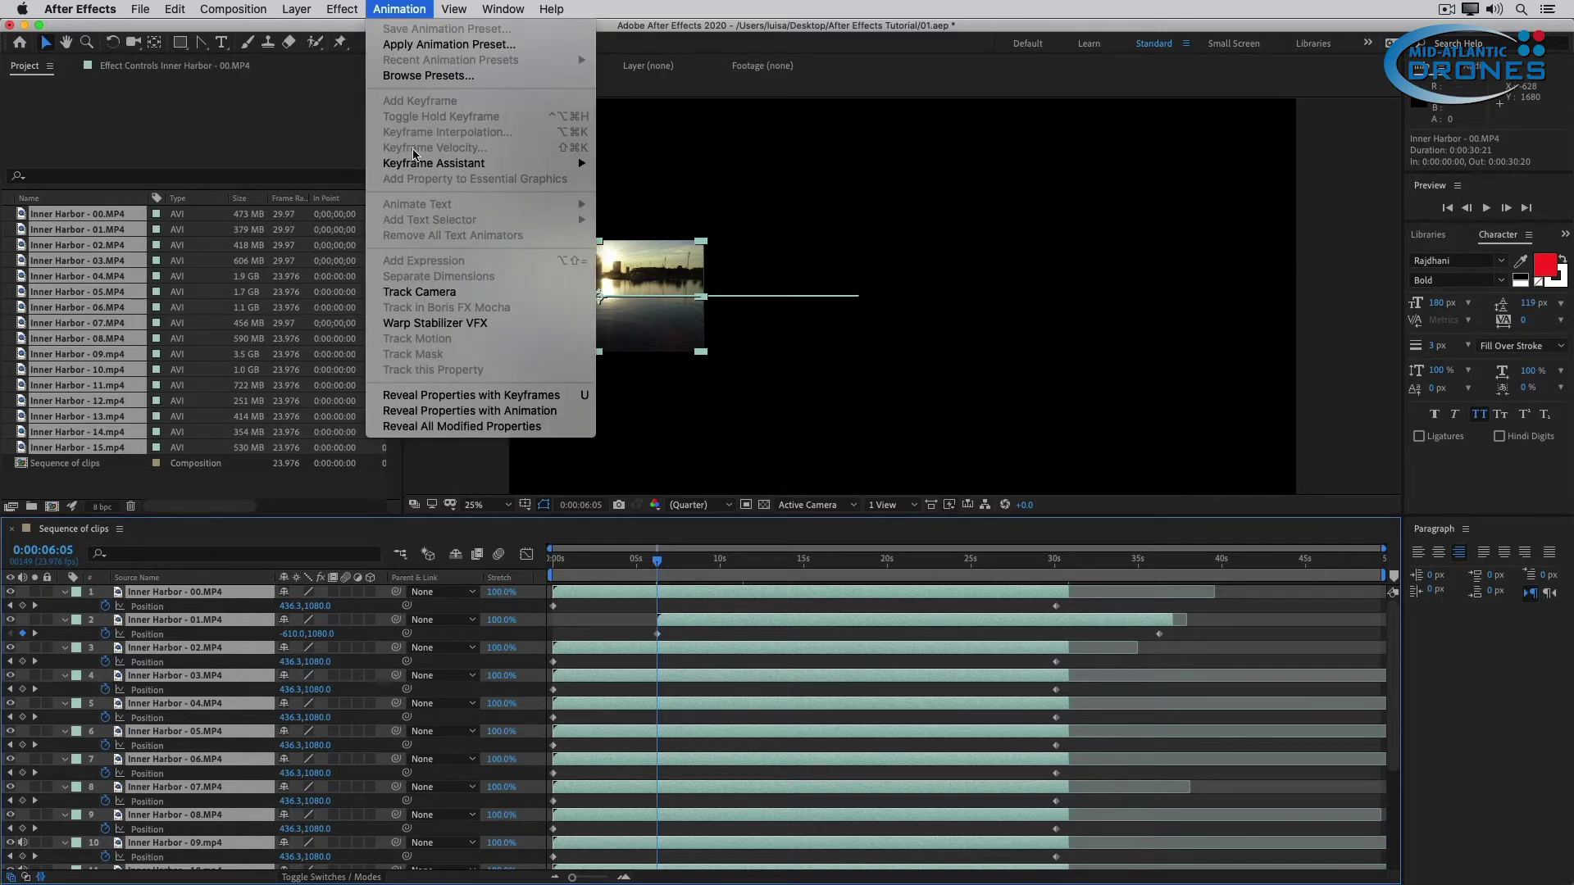
mouse_move(419, 164)
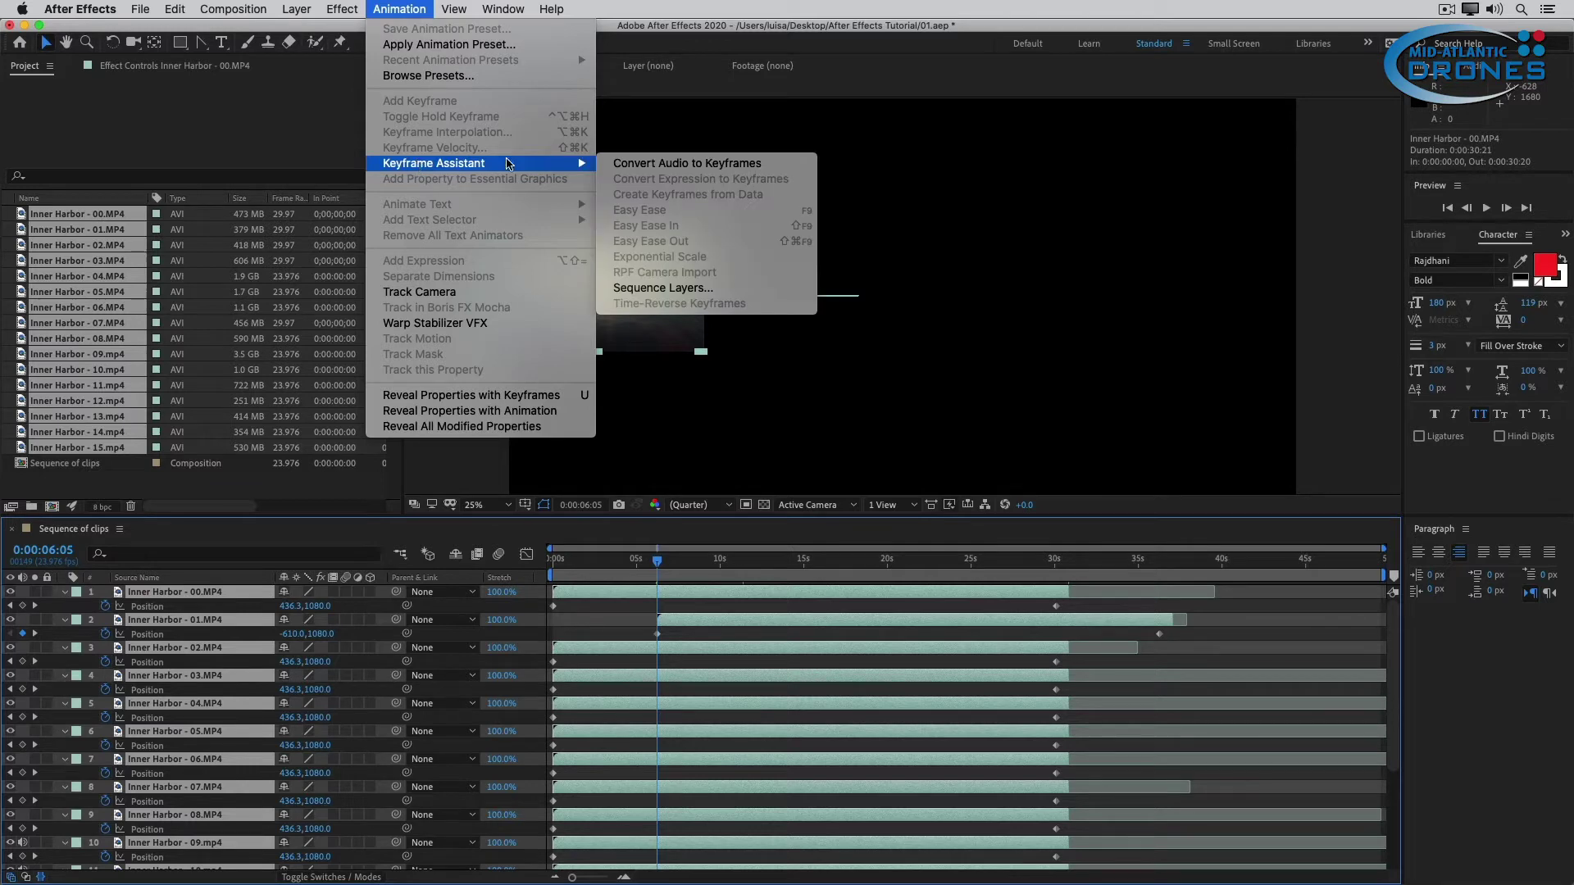
click(730, 296)
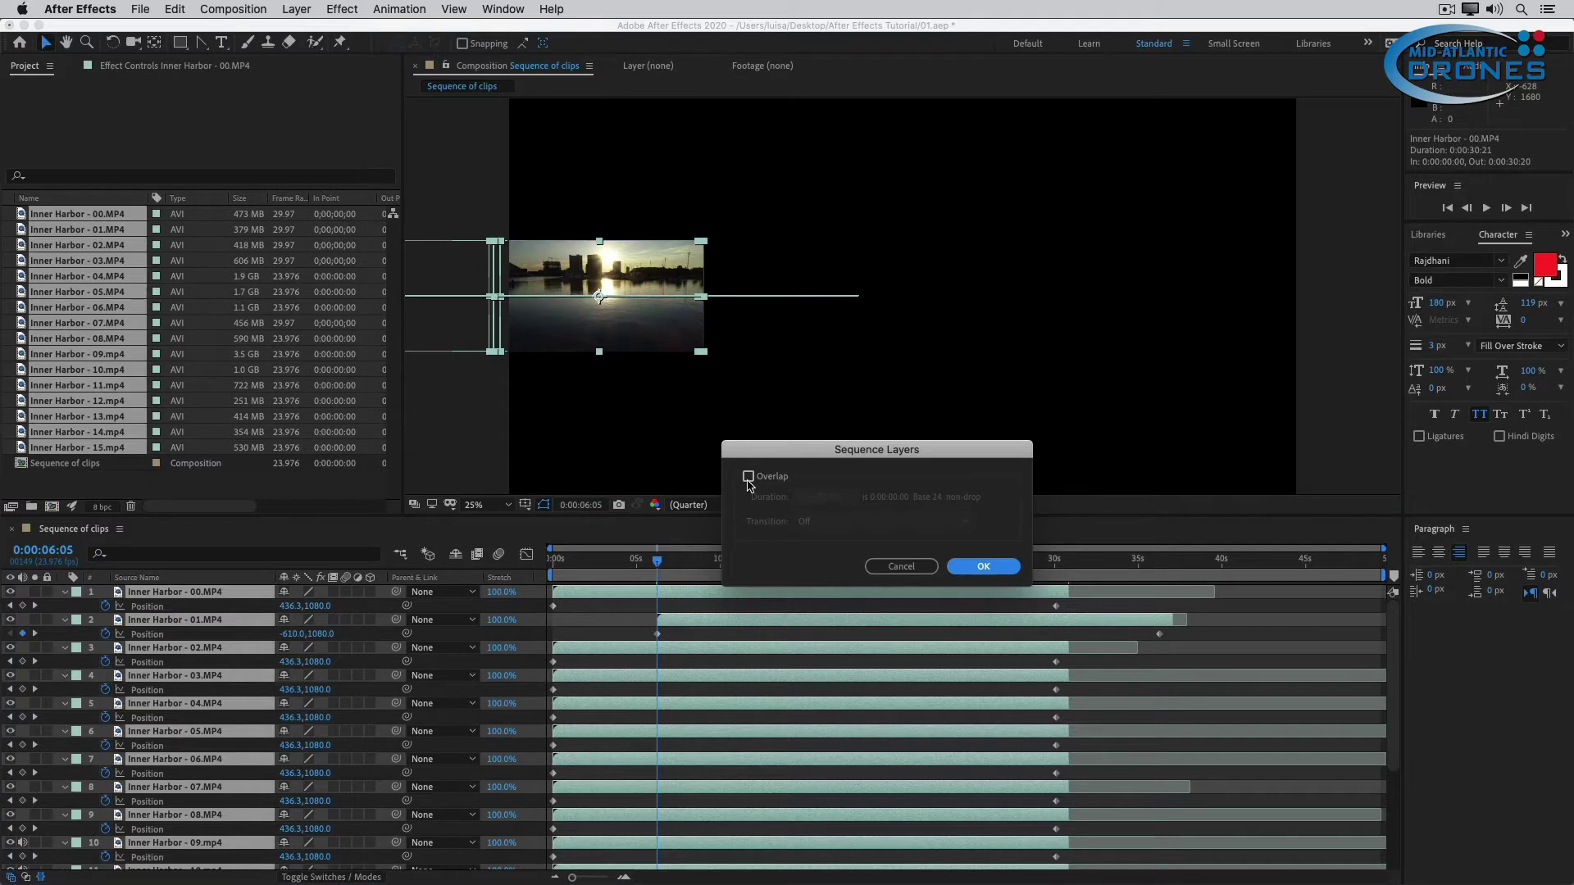
click(749, 478)
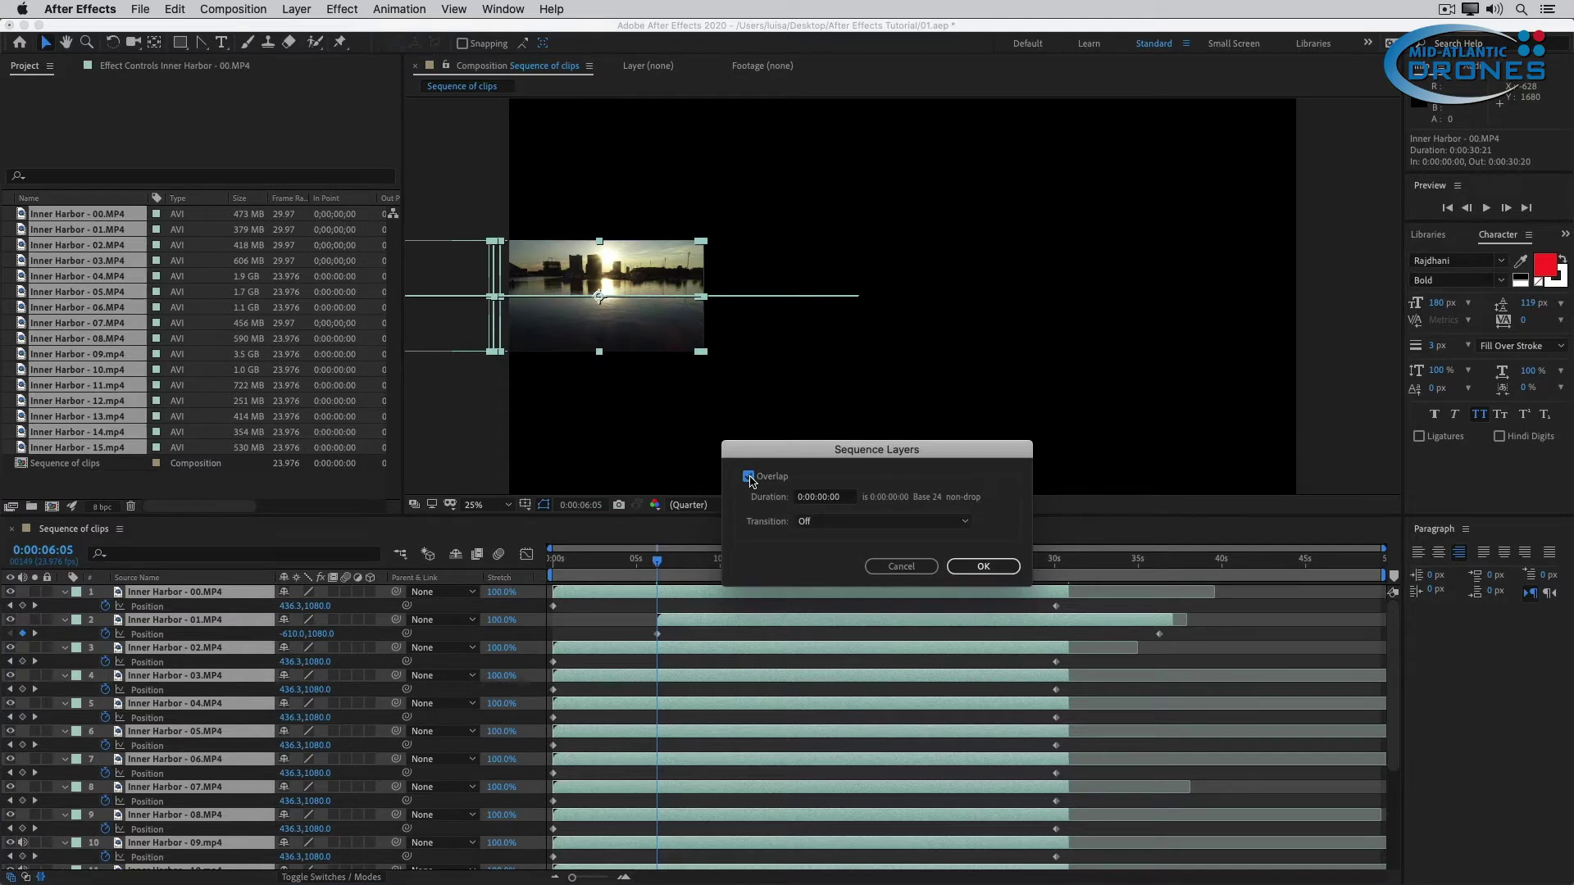
click(841, 499)
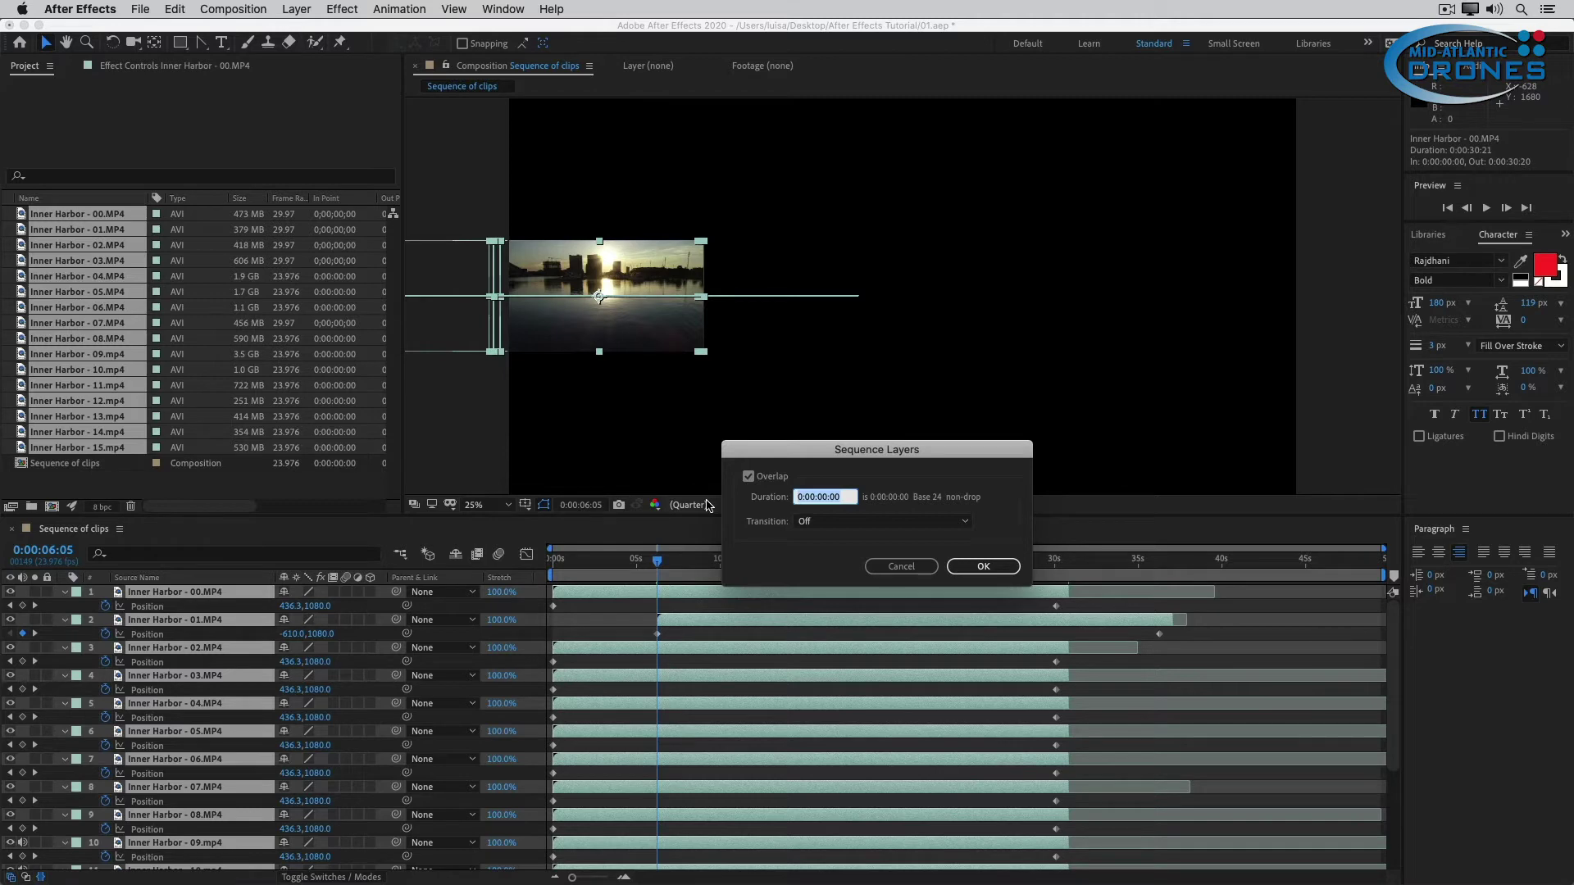
text(2415)
click(984, 567)
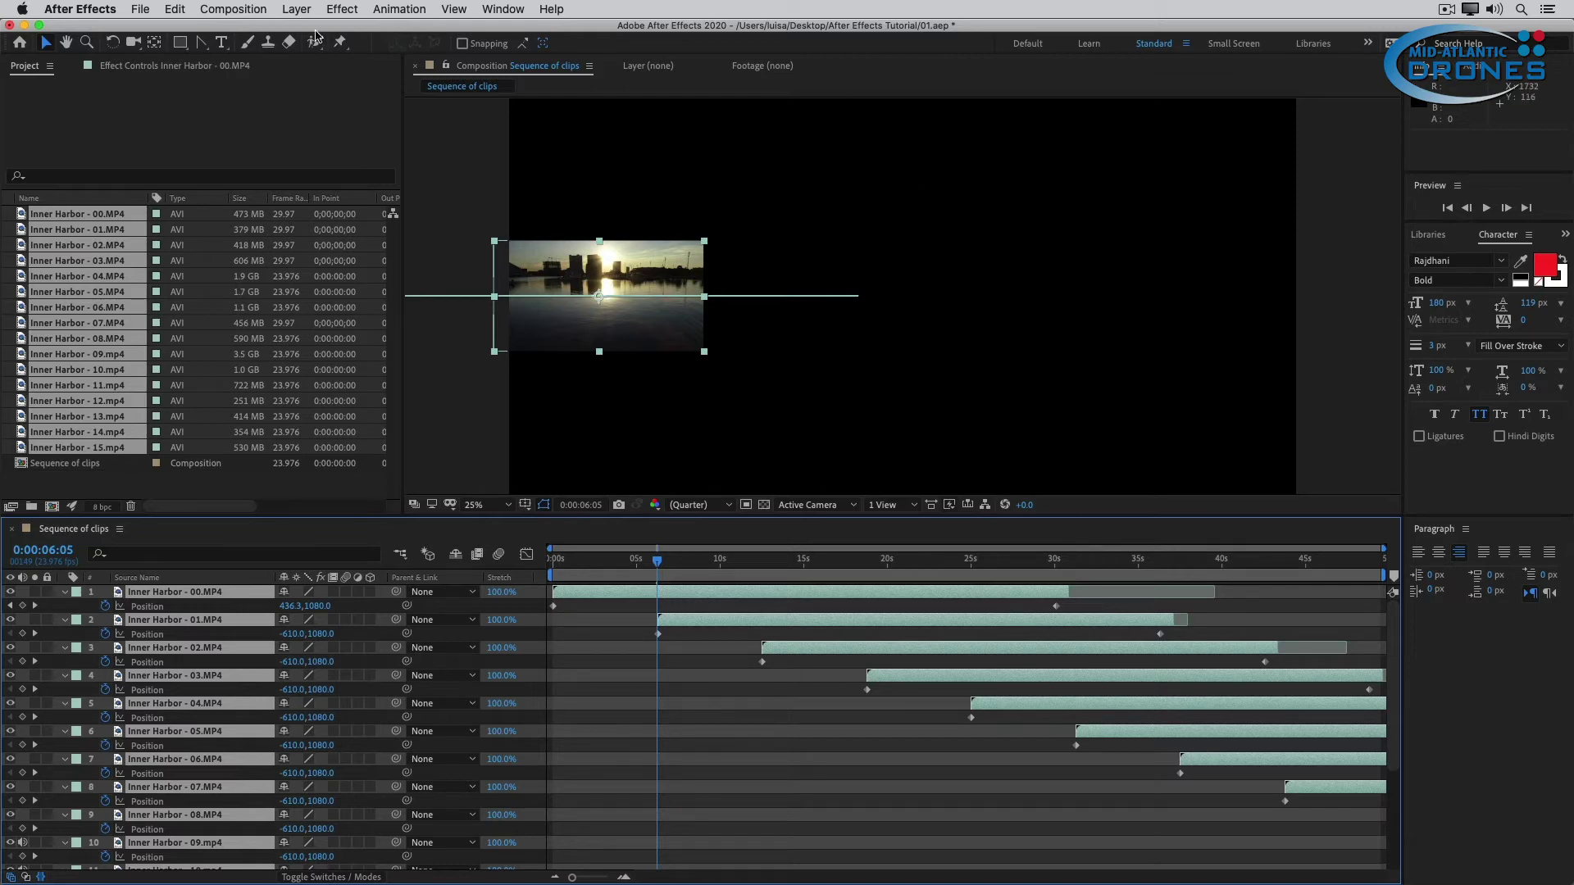
Enter 200 as the Sequence of clips duration in Composition Settings
click(228, 11)
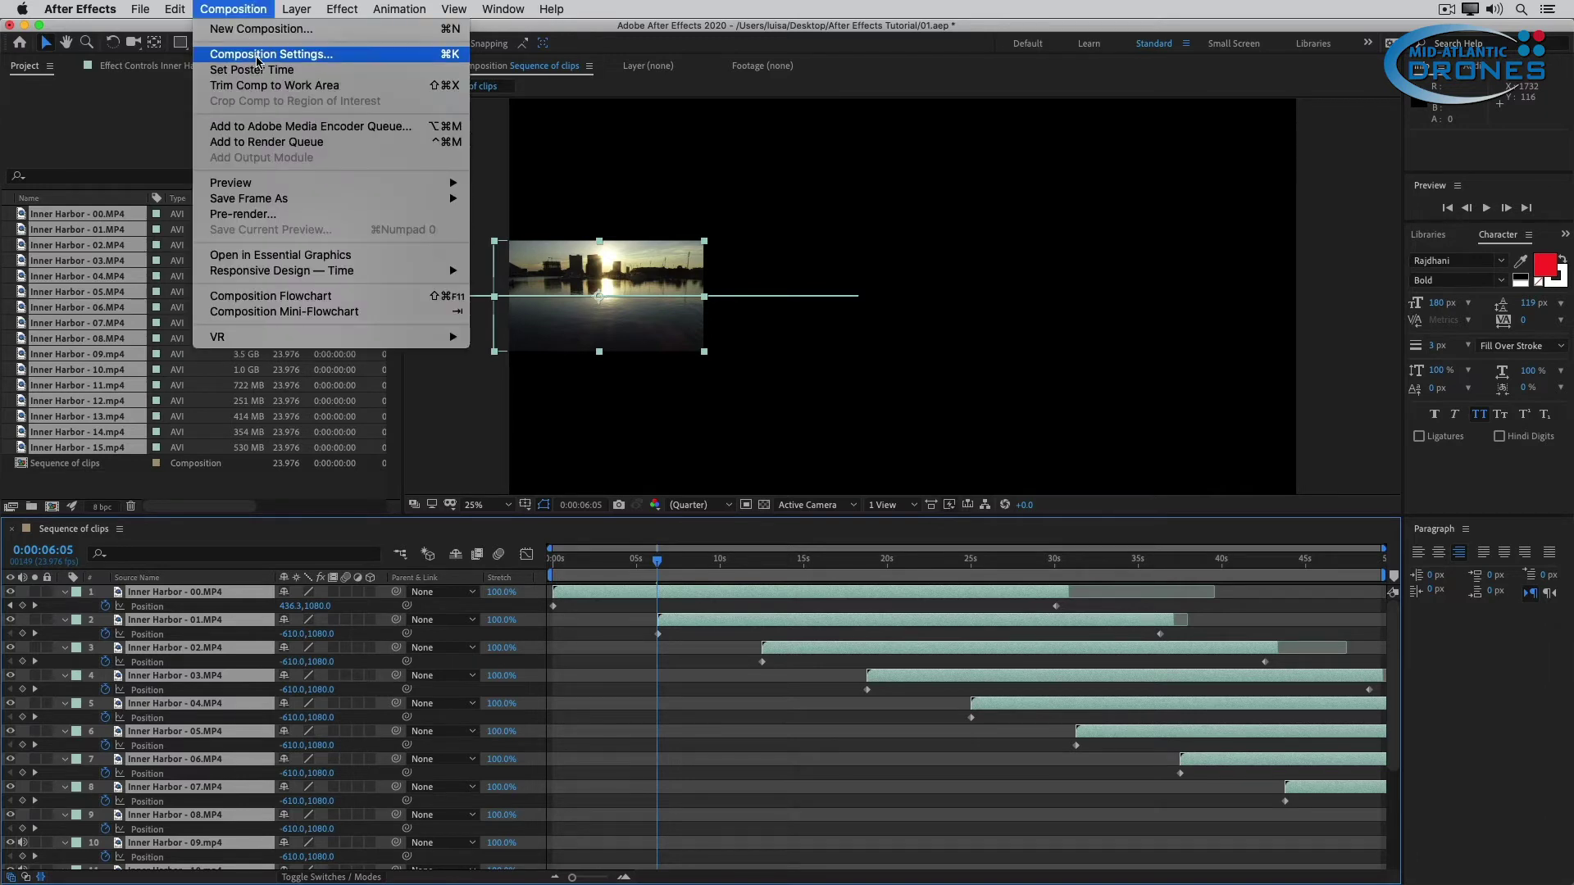
click(260, 54)
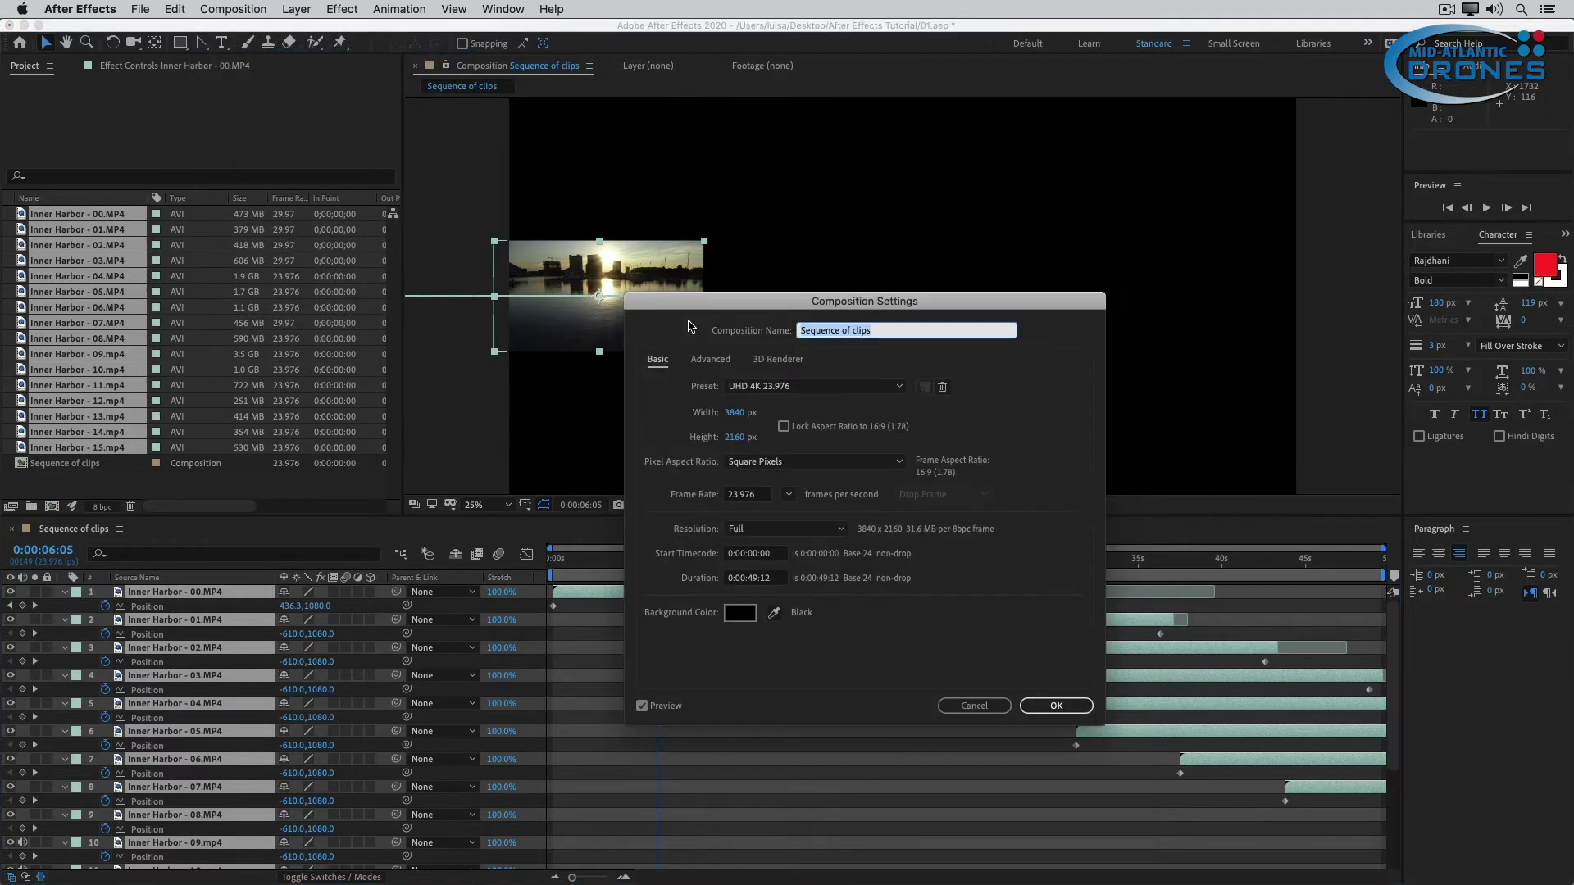
click(770, 581)
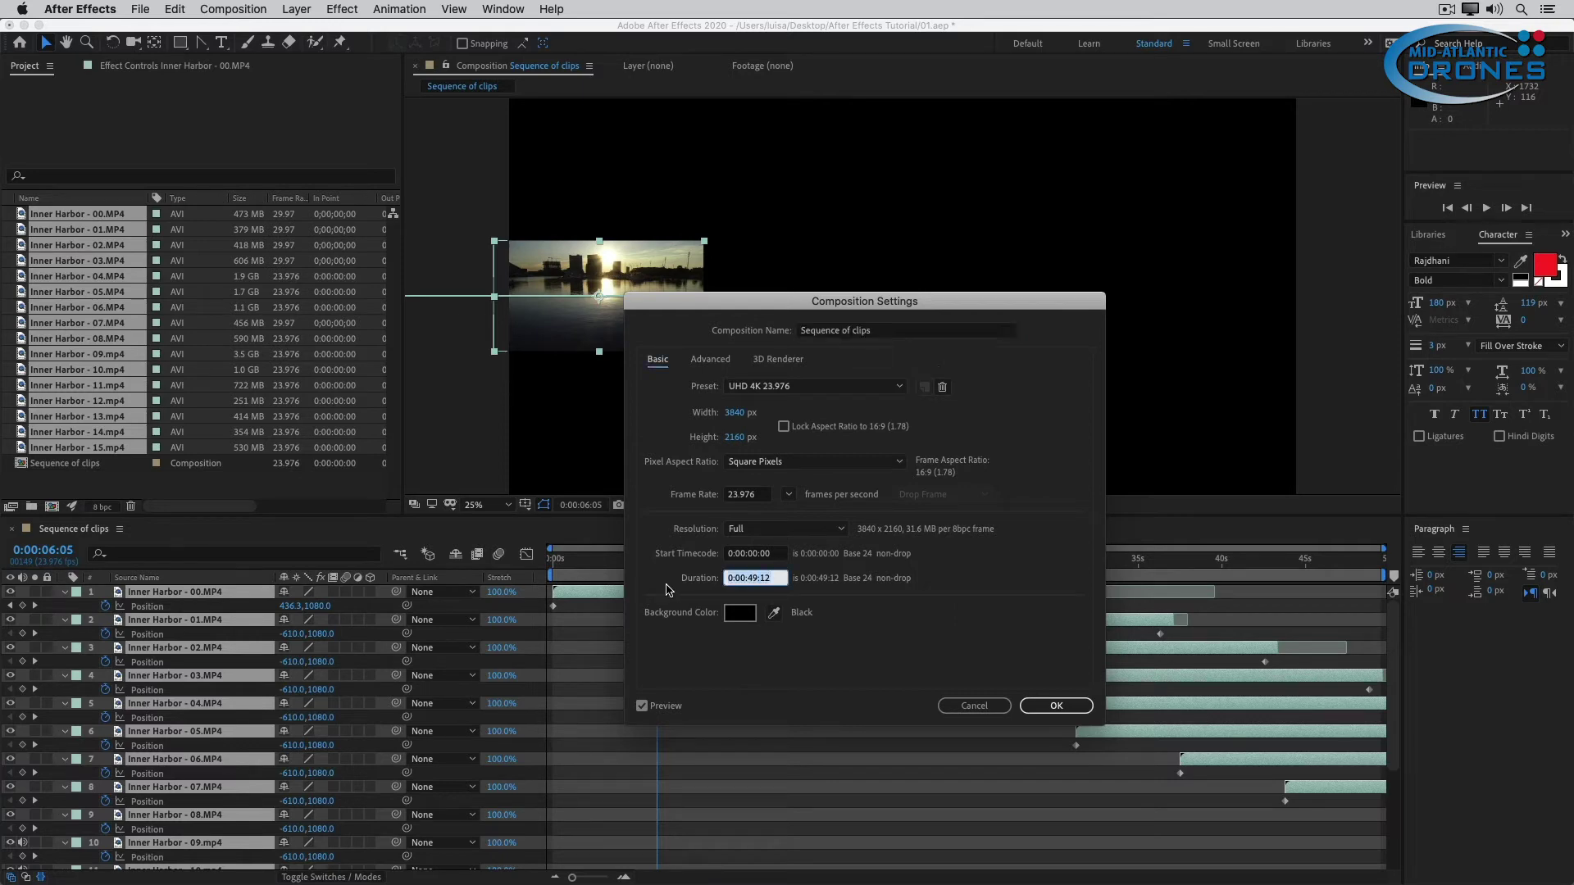
text(20000)
key(Escape)
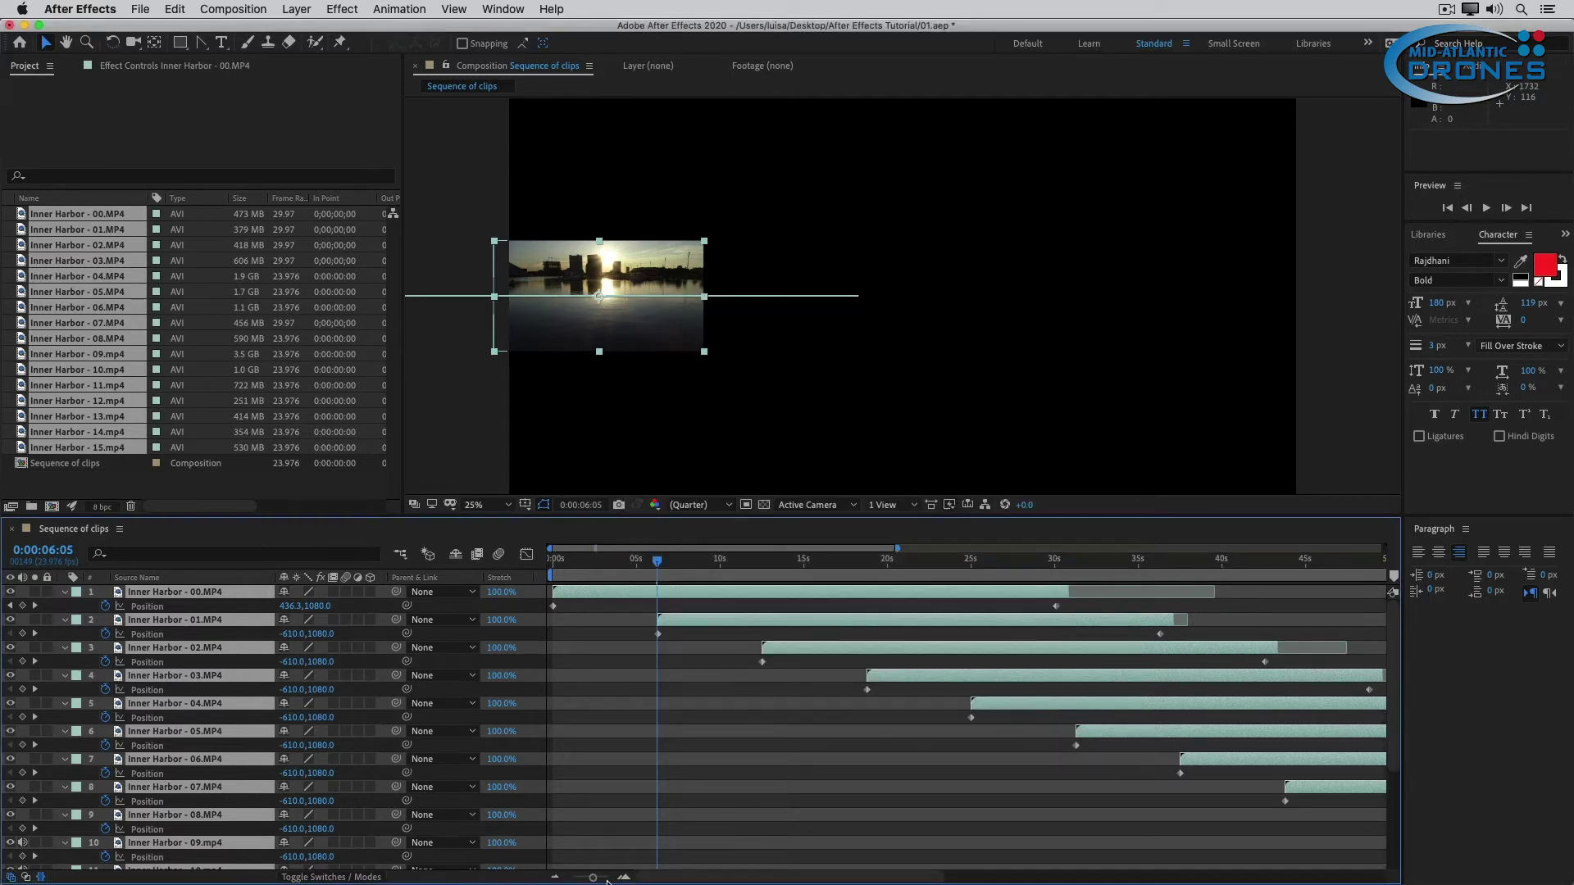
Zoom the timeline out and scrub through the full sequence to watch the harbor clips slide past
drag(593, 878, 579, 878)
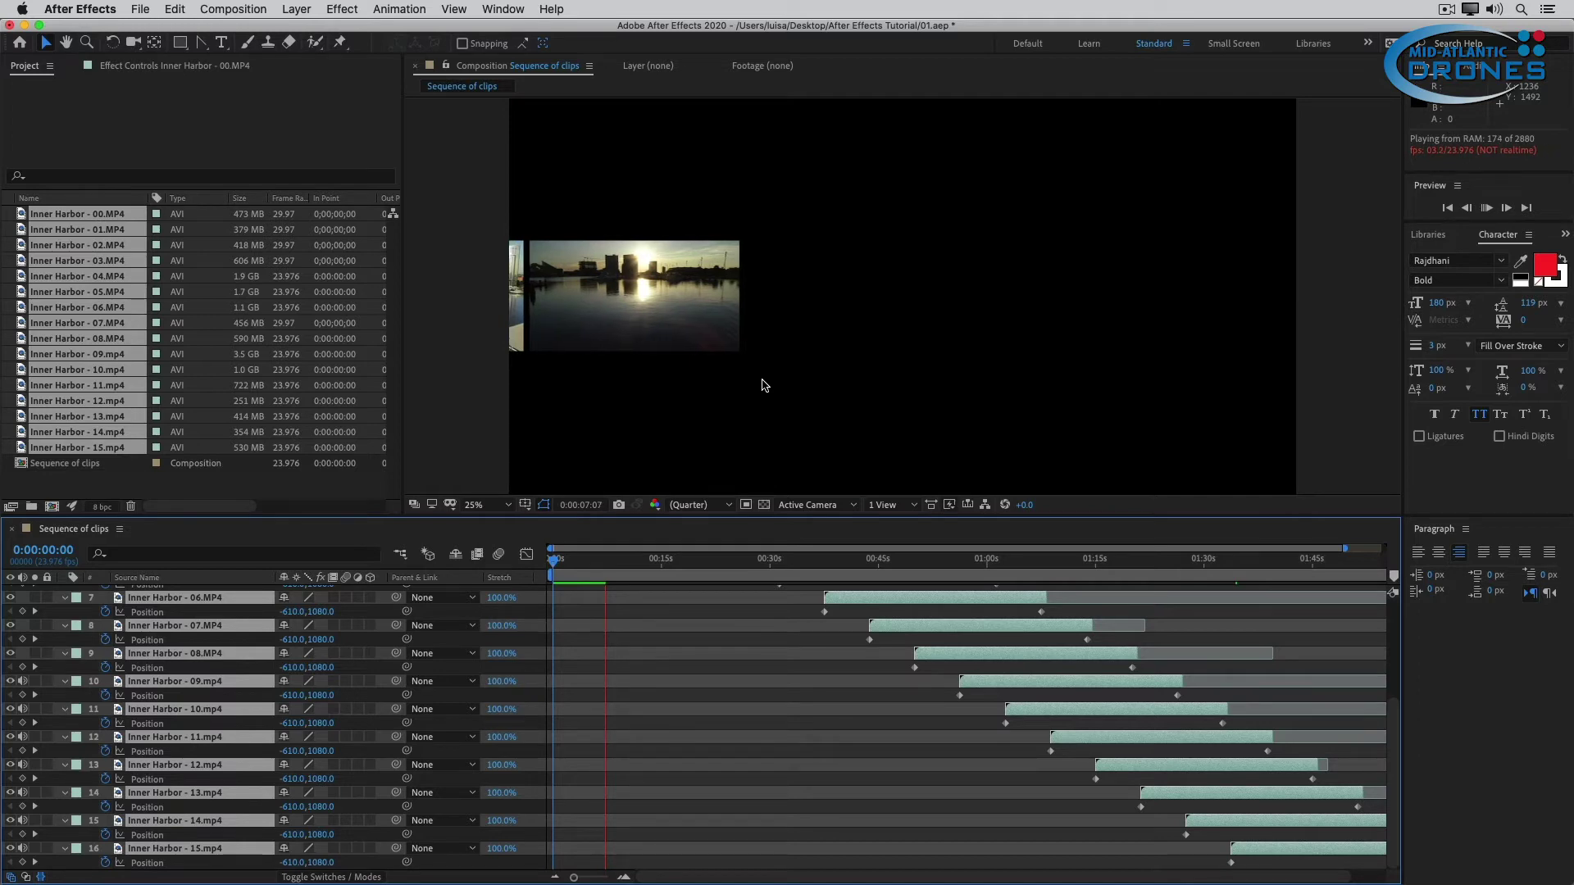
click(669, 560)
drag(675, 564, 867, 564)
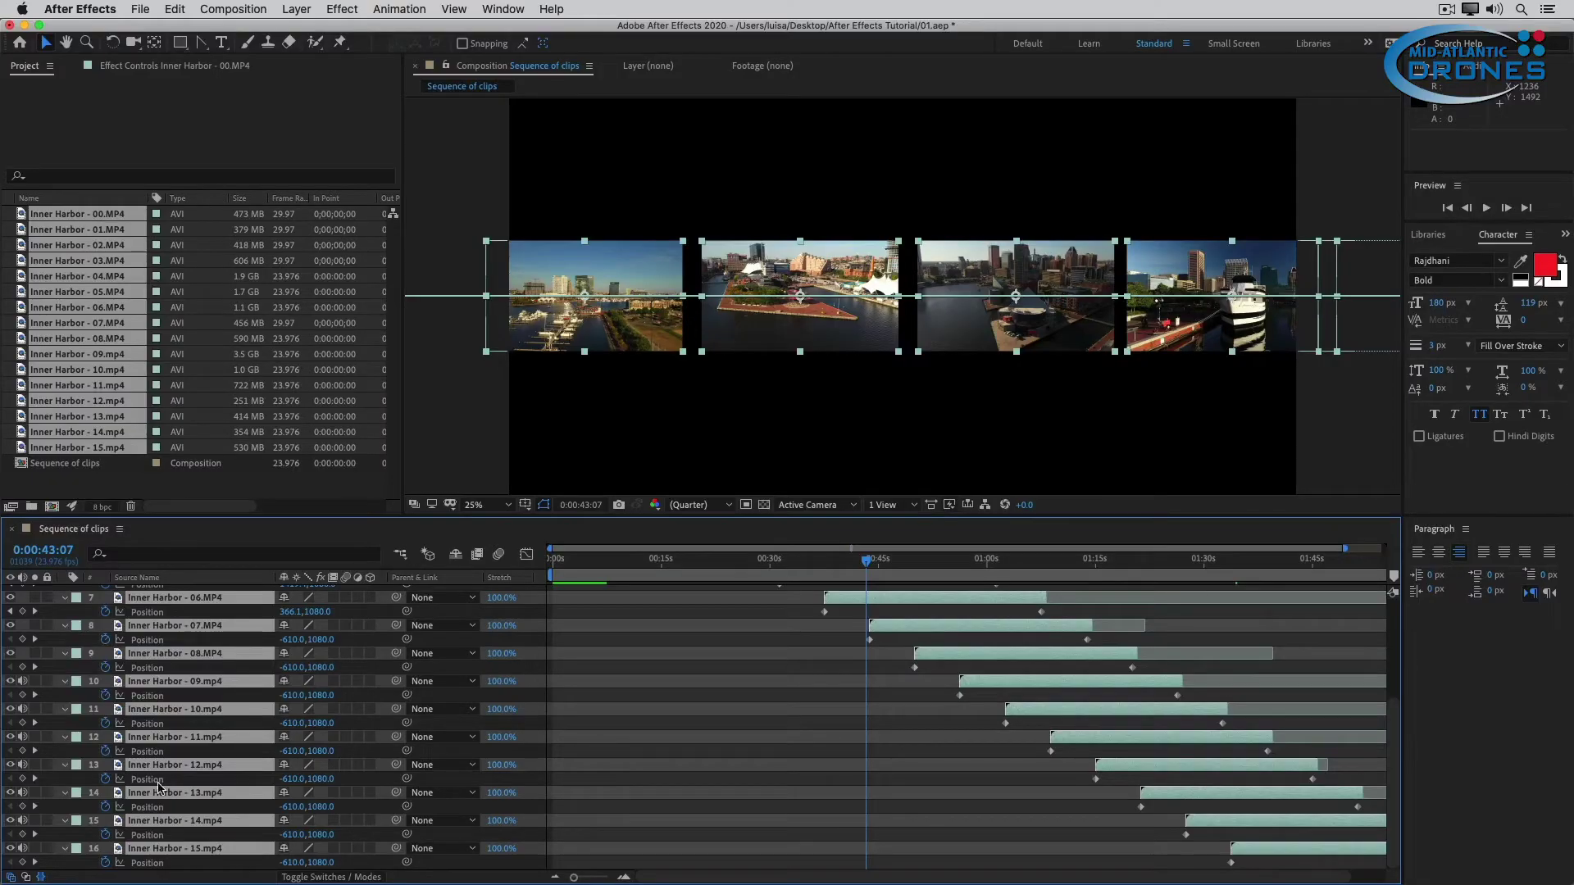
Pre-compose all harbor clip layers into 'Inner Harbor Film Strip' and duplicate the resulting layer
click(295, 9)
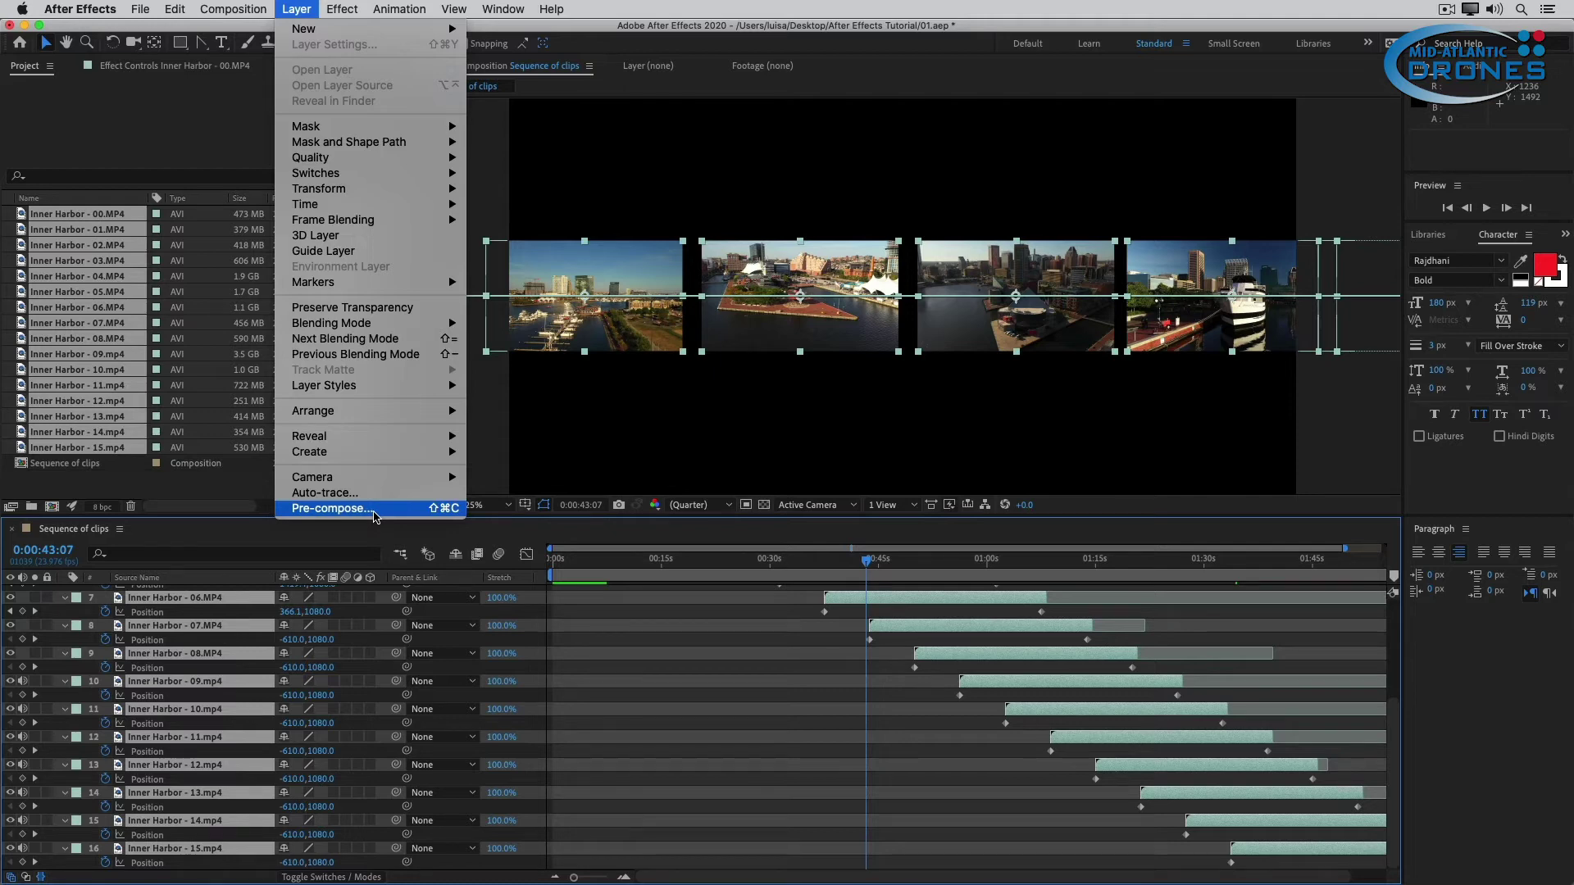
click(374, 510)
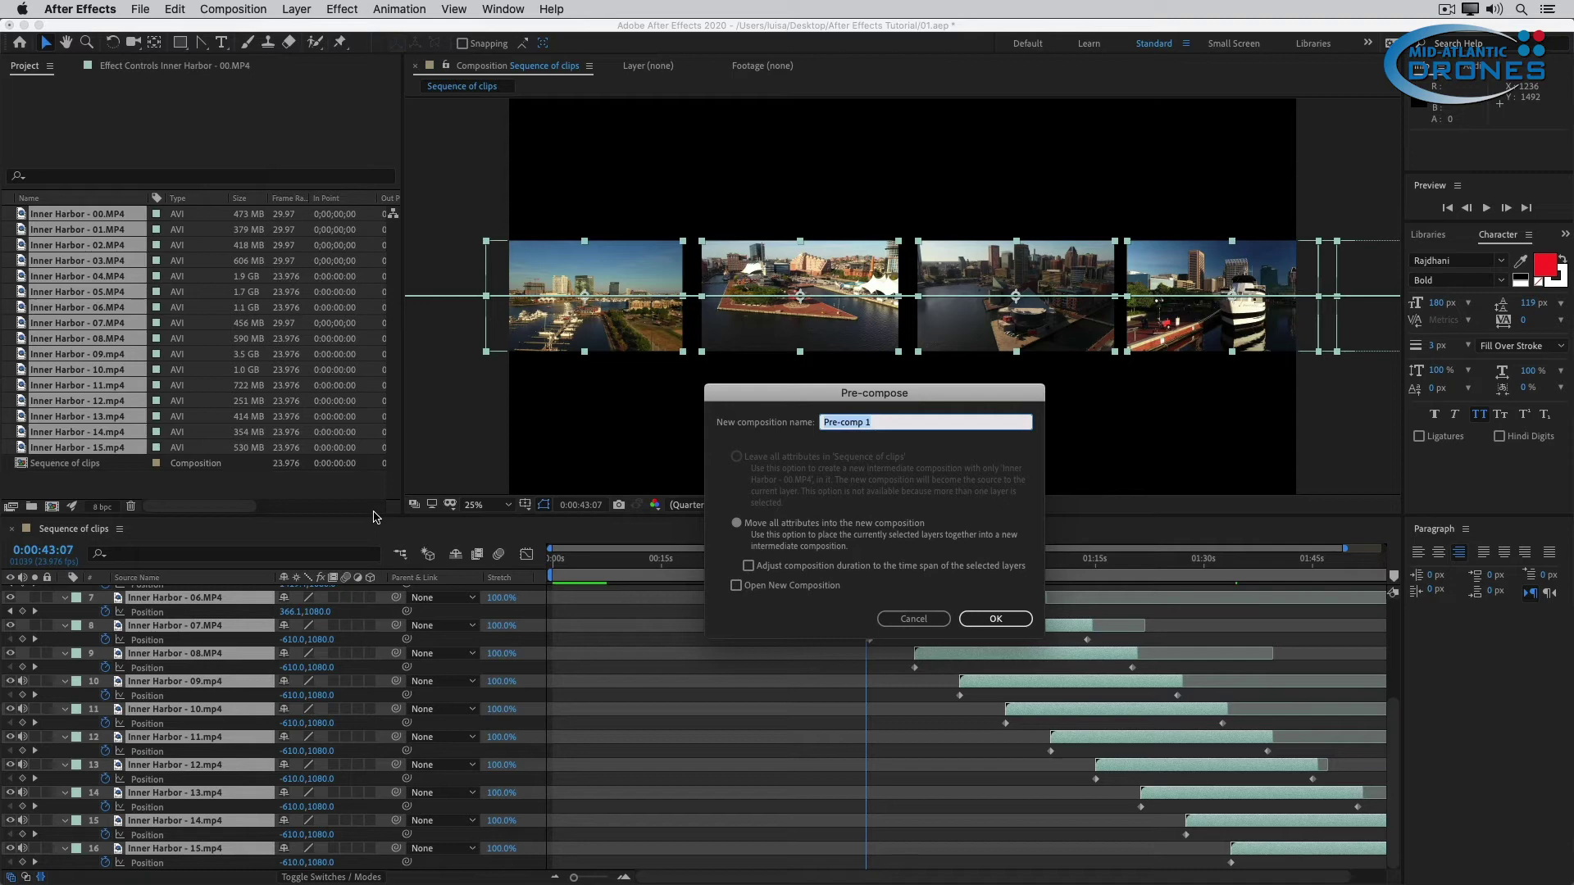
text(Inner Harbor Film Strip)
click(1017, 619)
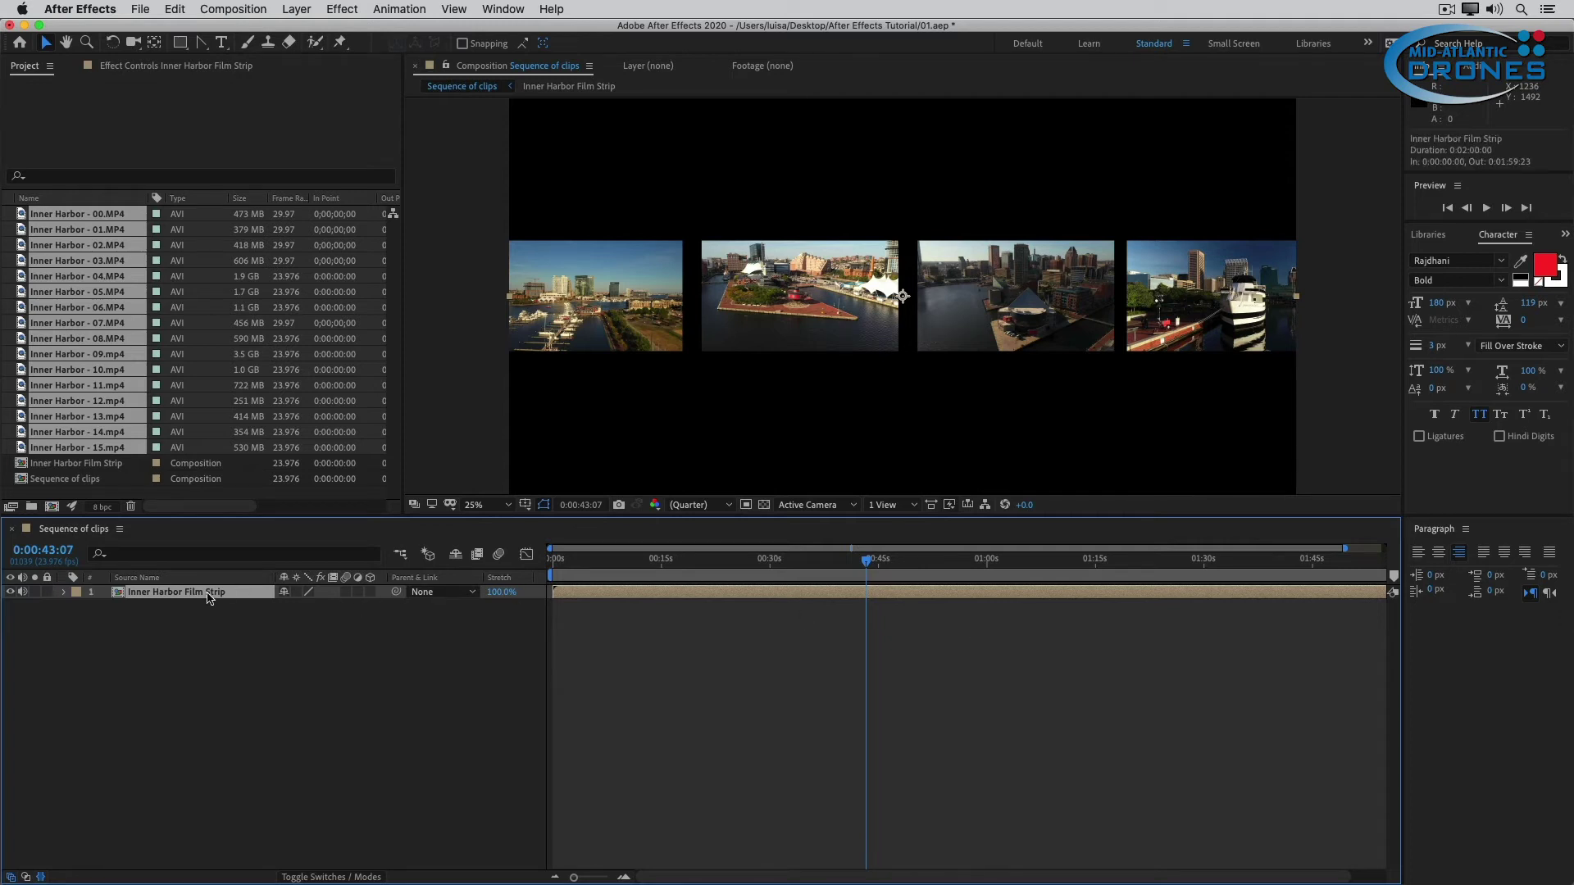
key(super+d)
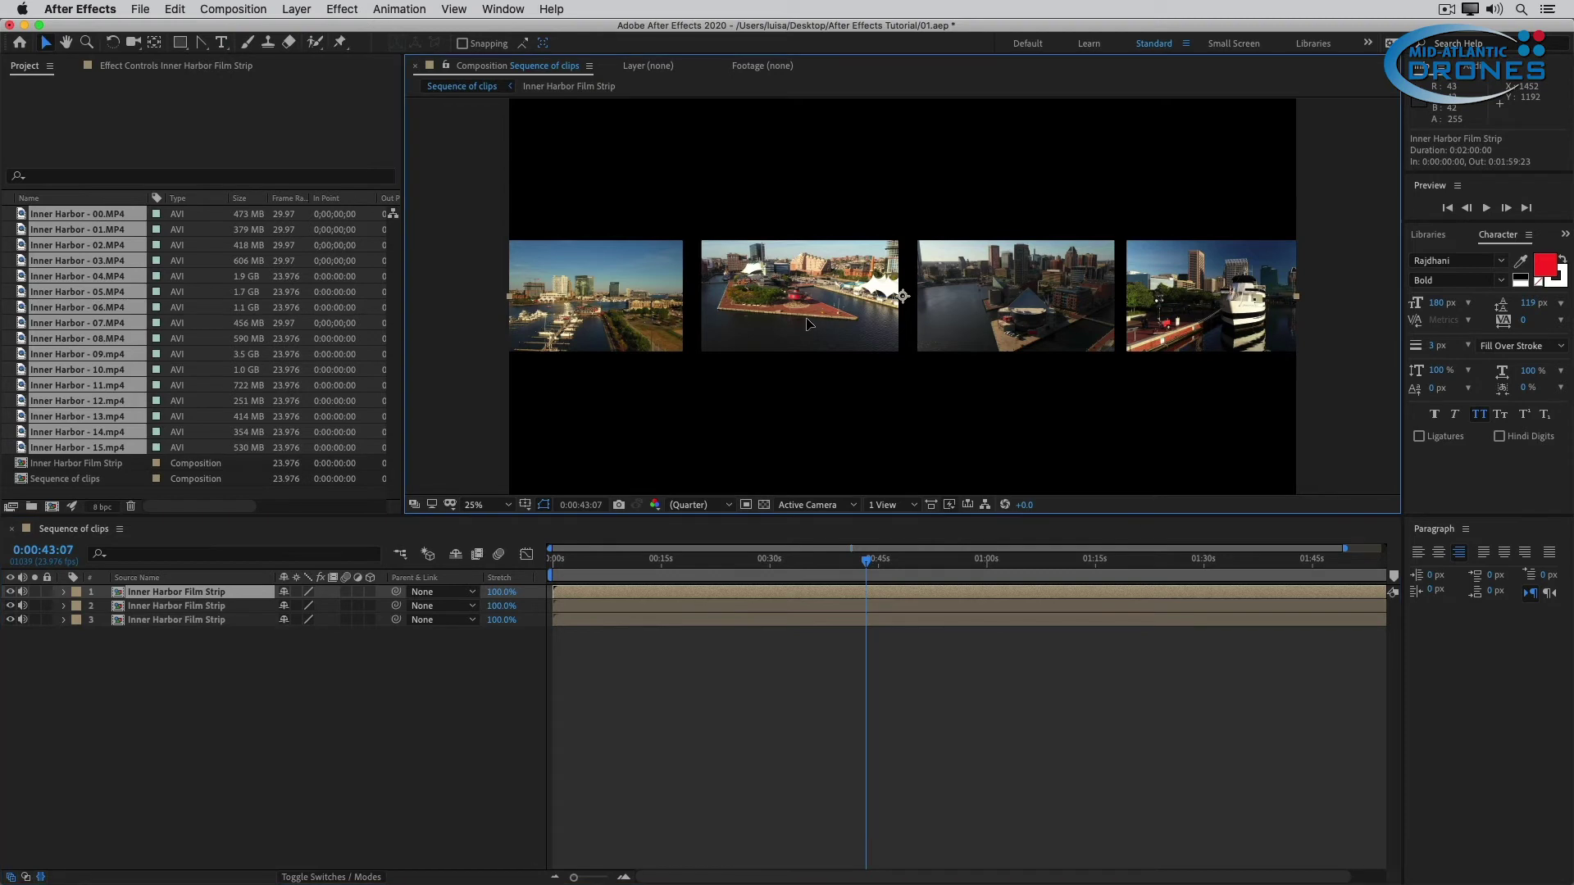
Position the three Inner Harbor Film Strip layers as rows at Y 470, 1080 and 1700
drag(809, 324, 810, 462)
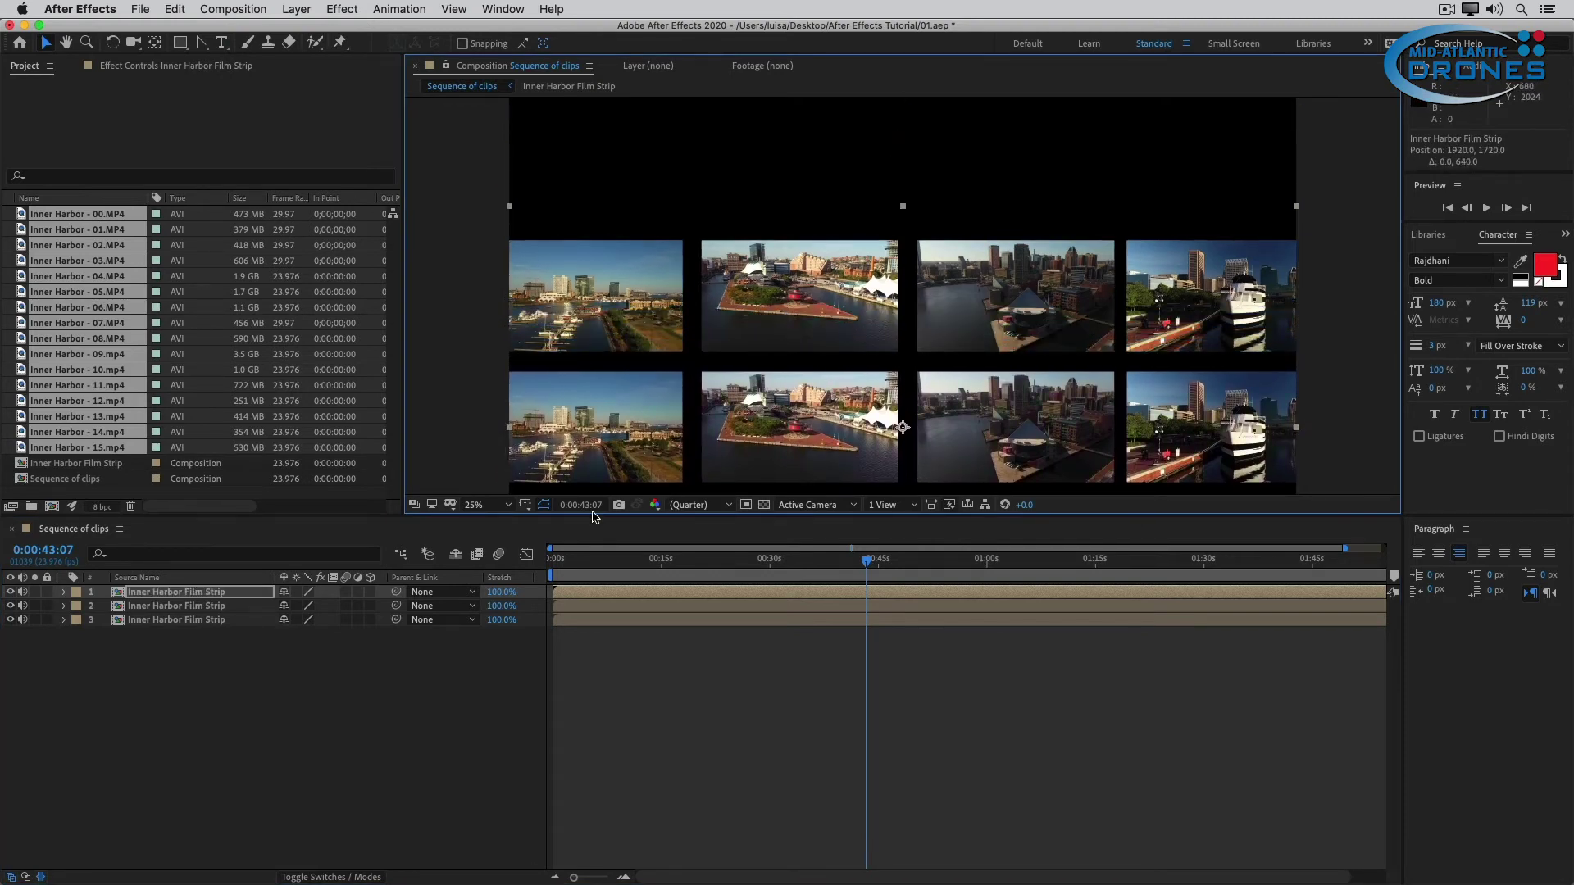
drag(229, 671, 148, 585)
key(s)
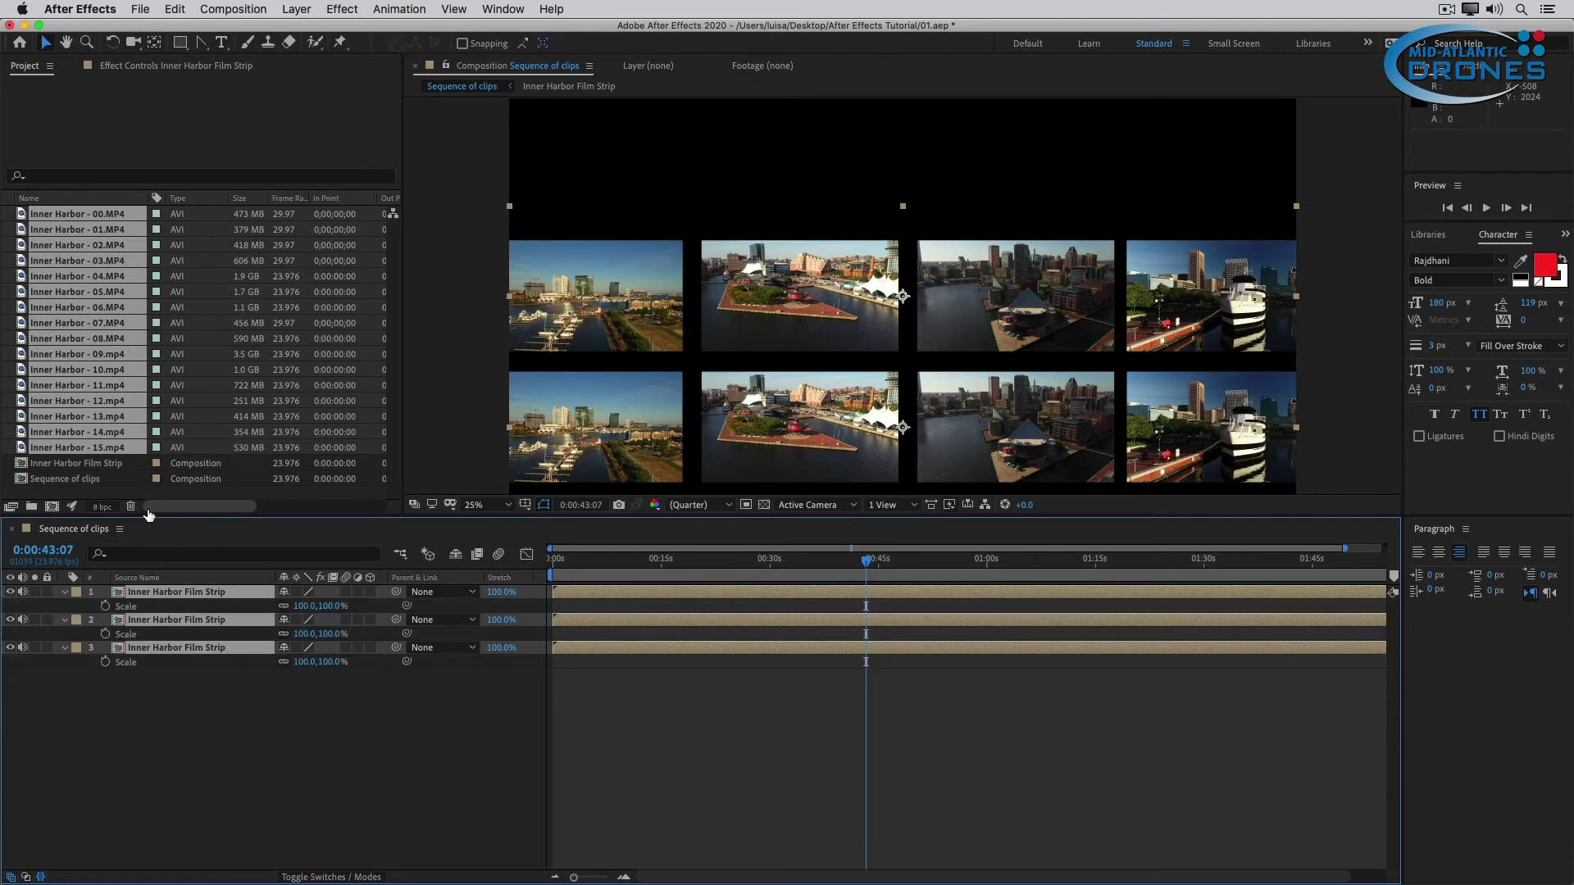
key(p)
click(380, 749)
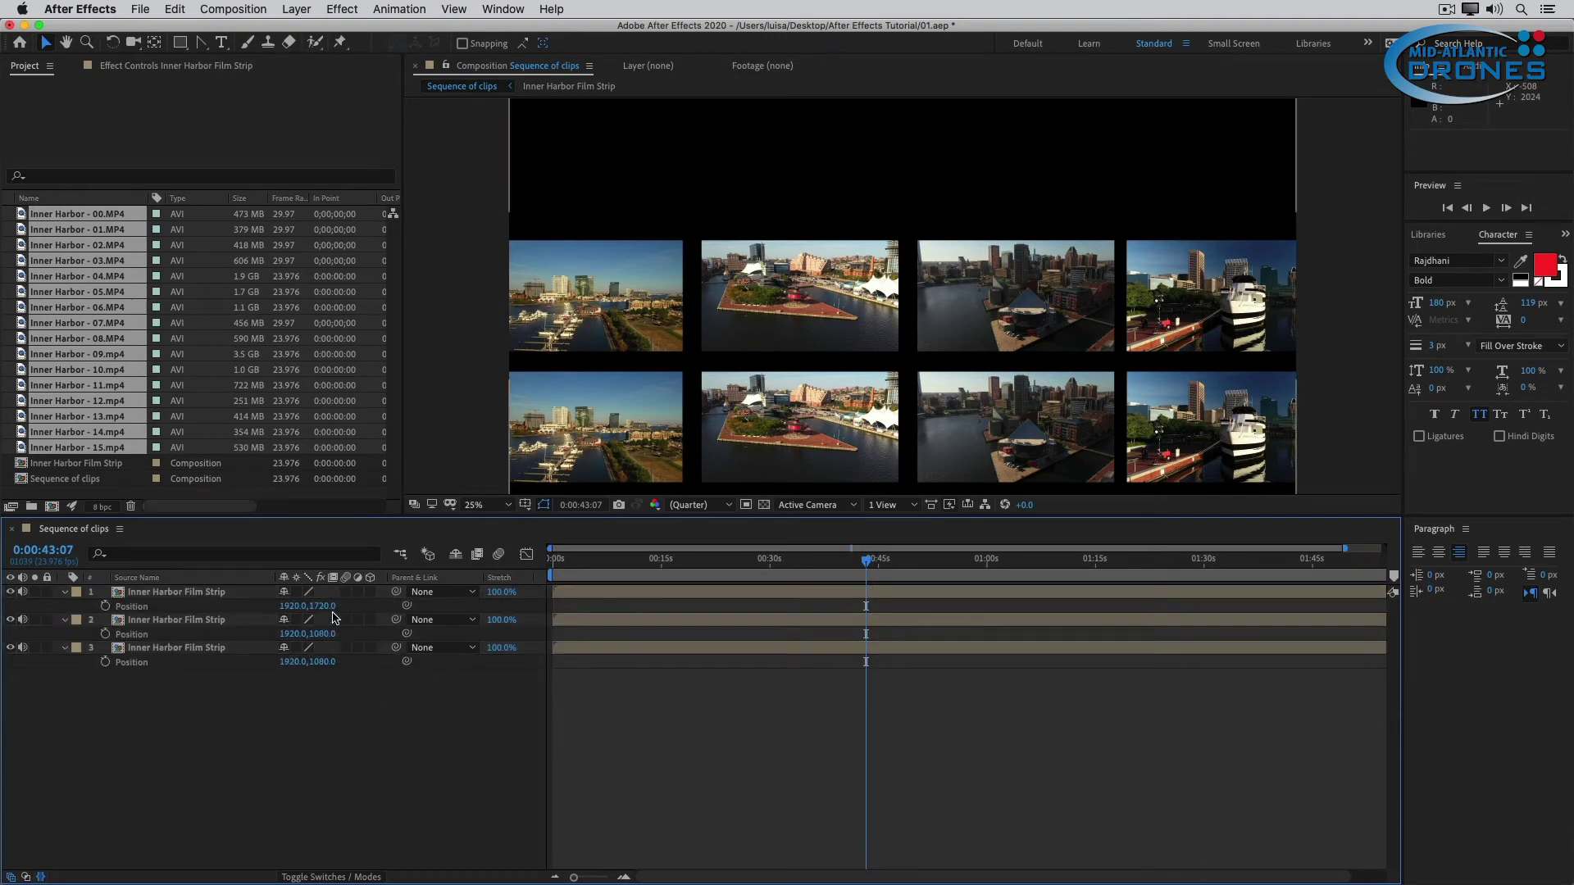
drag(328, 606, 233, 600)
drag(315, 634, 565, 629)
drag(801, 559, 979, 578)
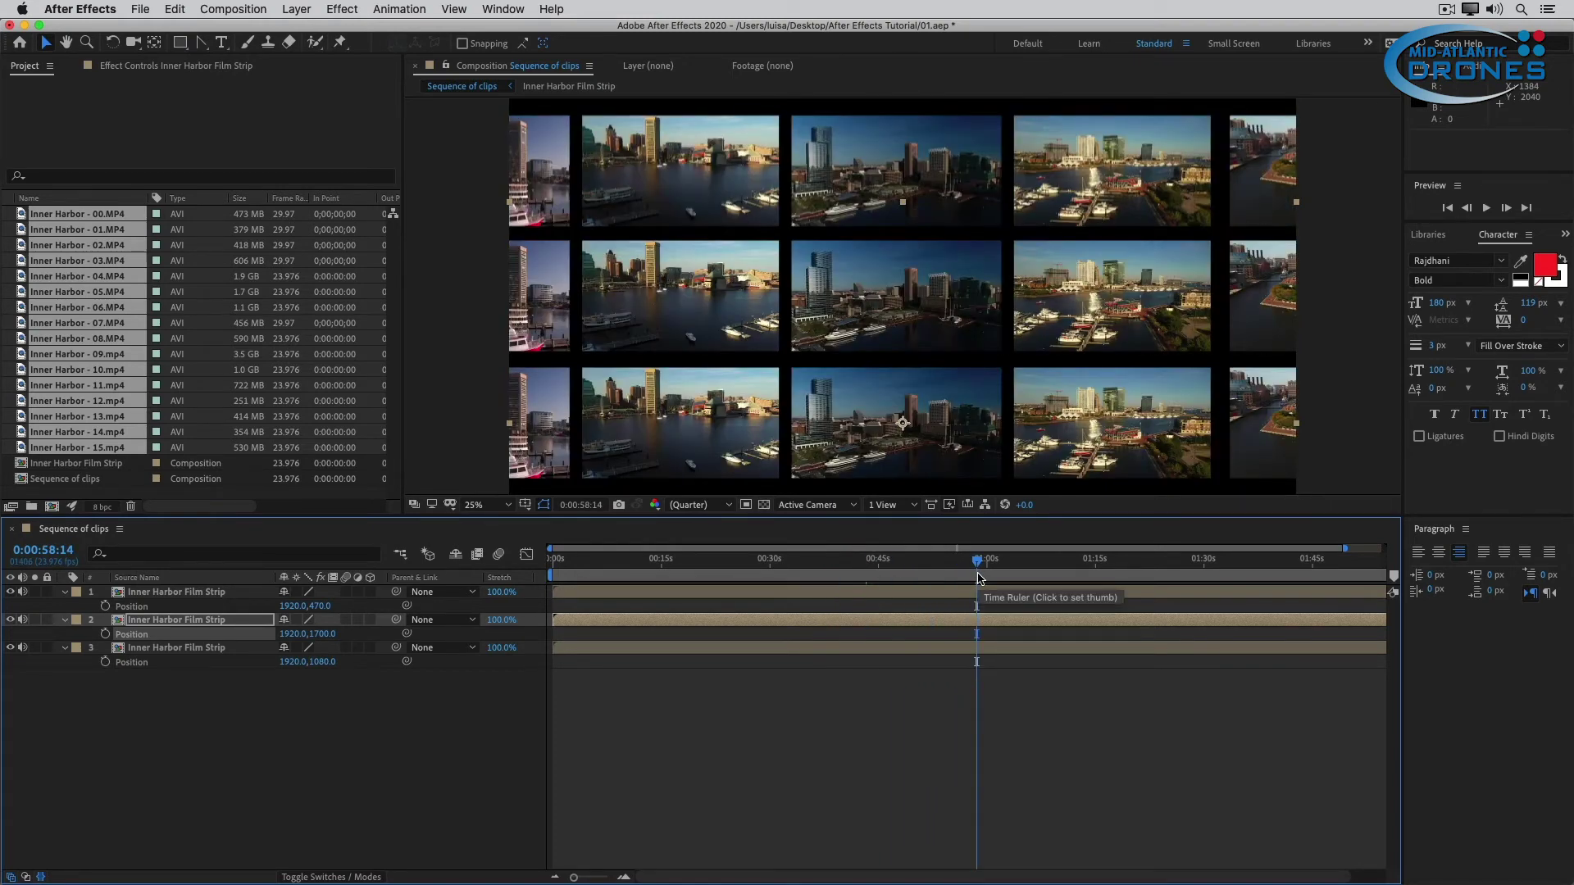
Zoom the viewer to 12.5% and toggle layer 1's visibility to identify its row
key(comma)
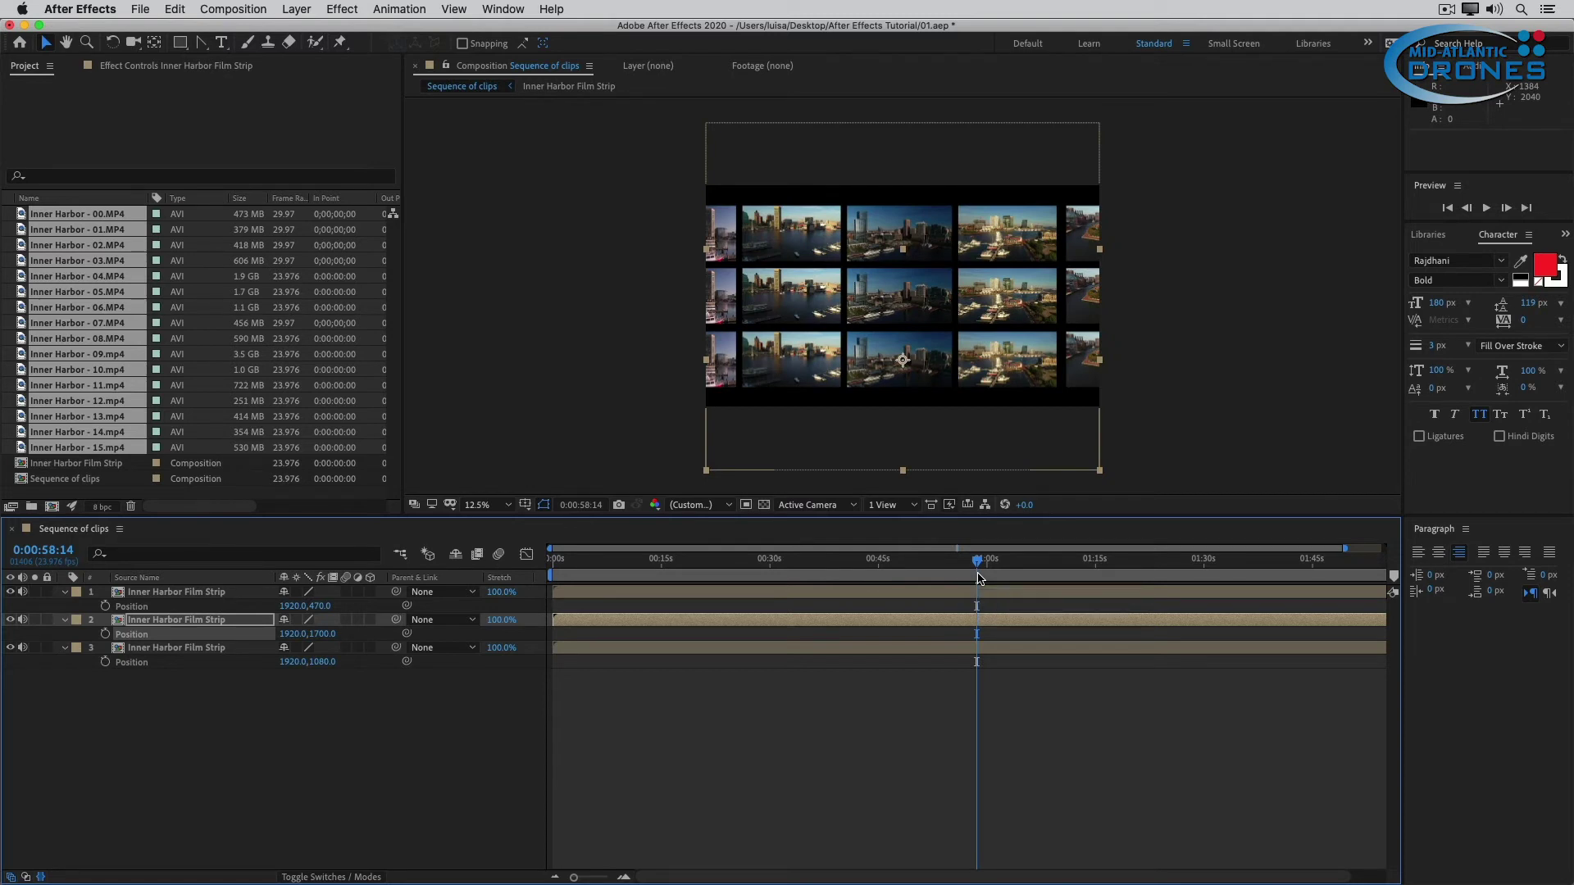
click(218, 593)
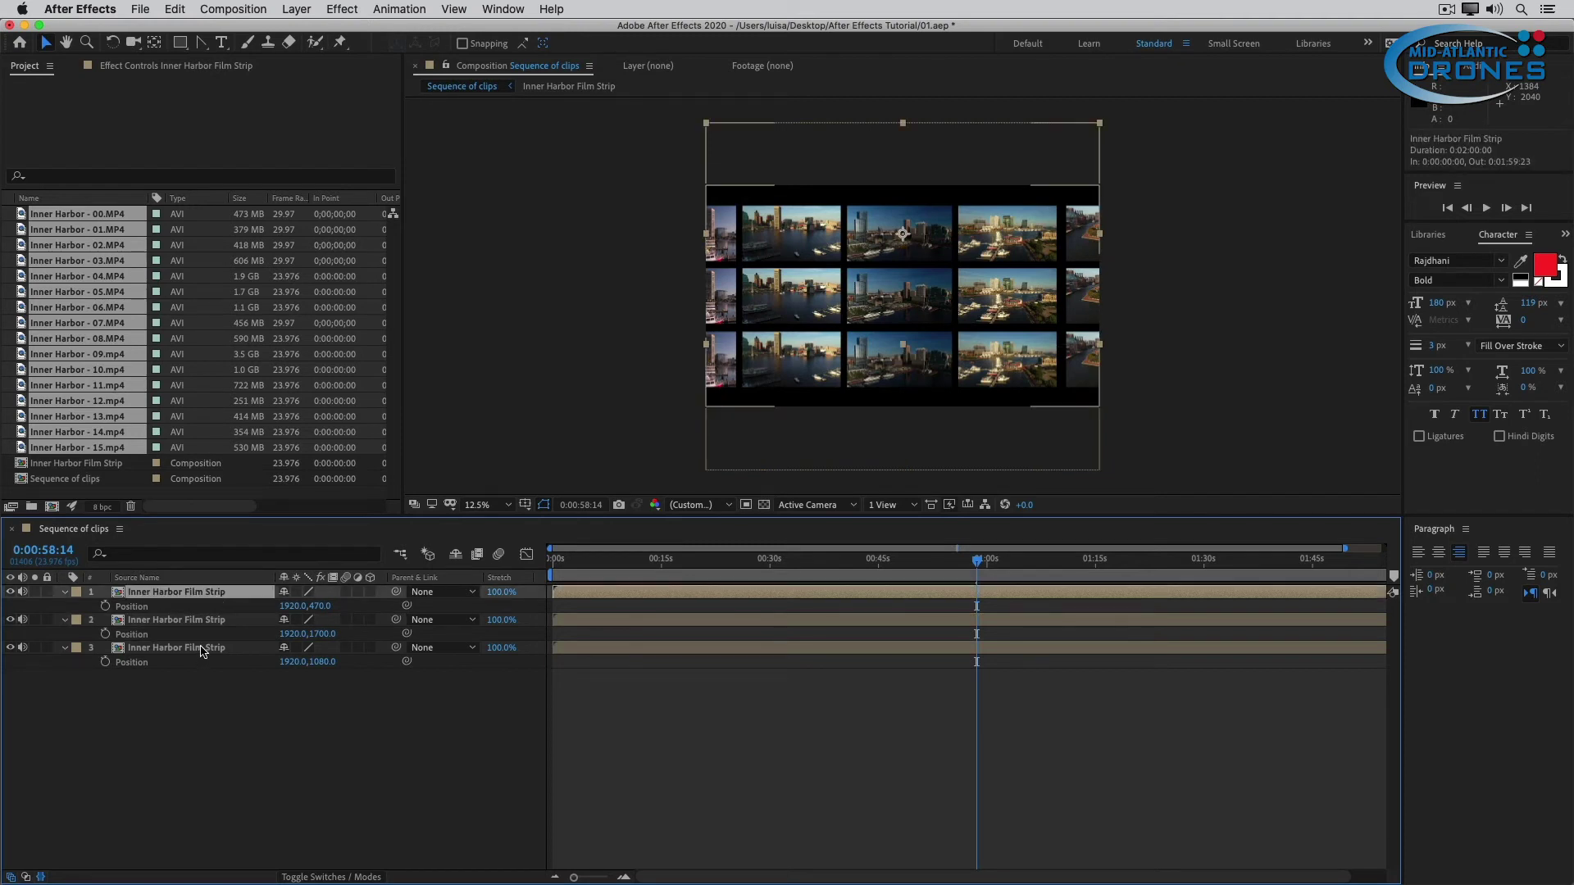
click(183, 692)
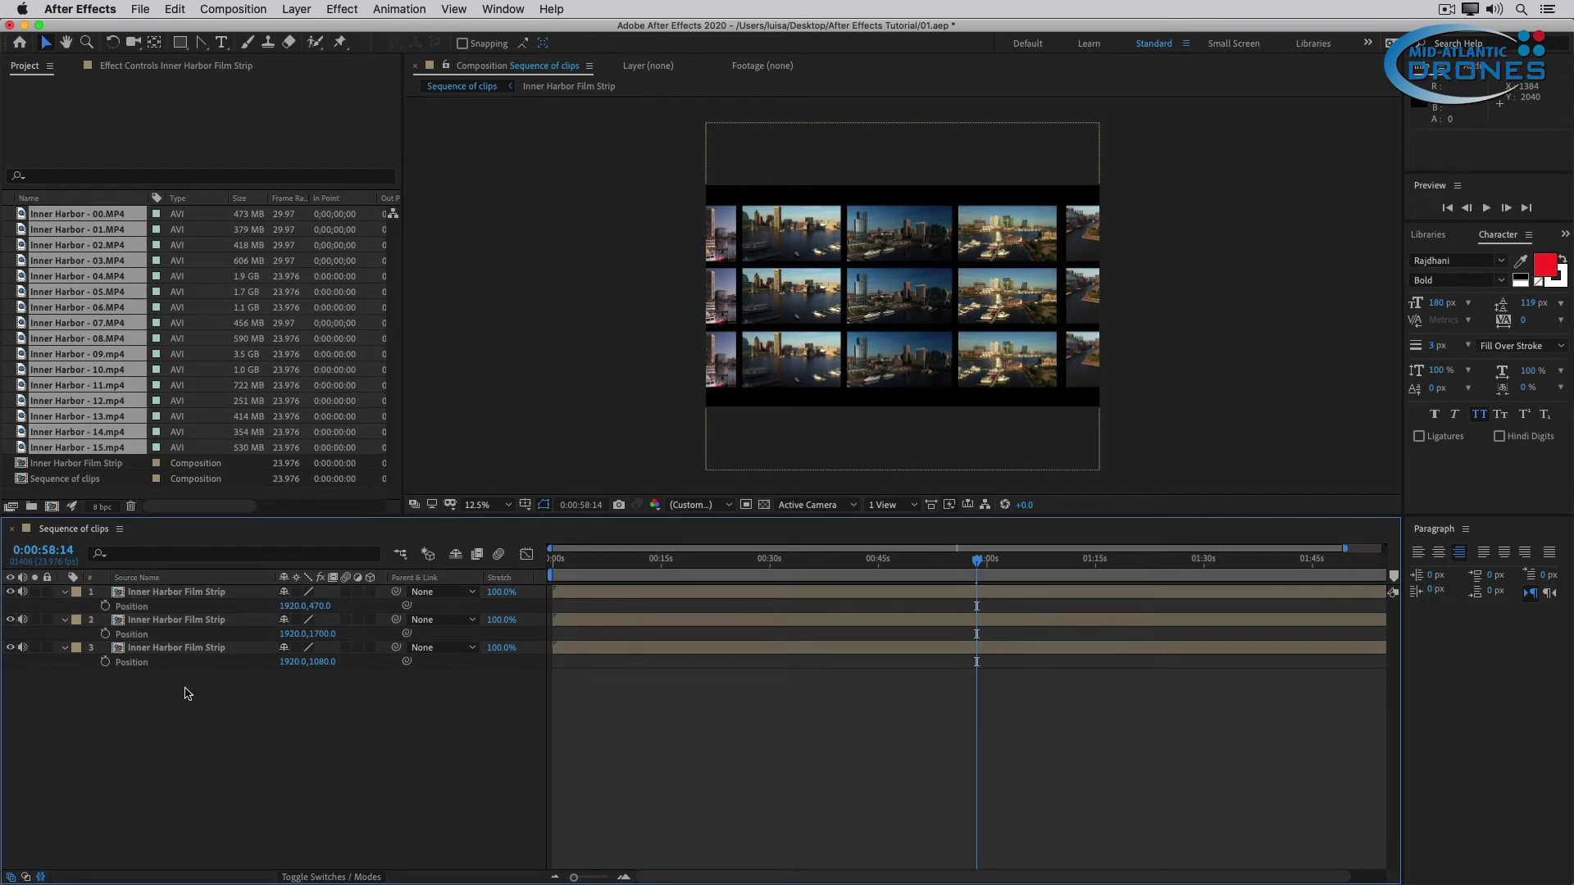
click(175, 595)
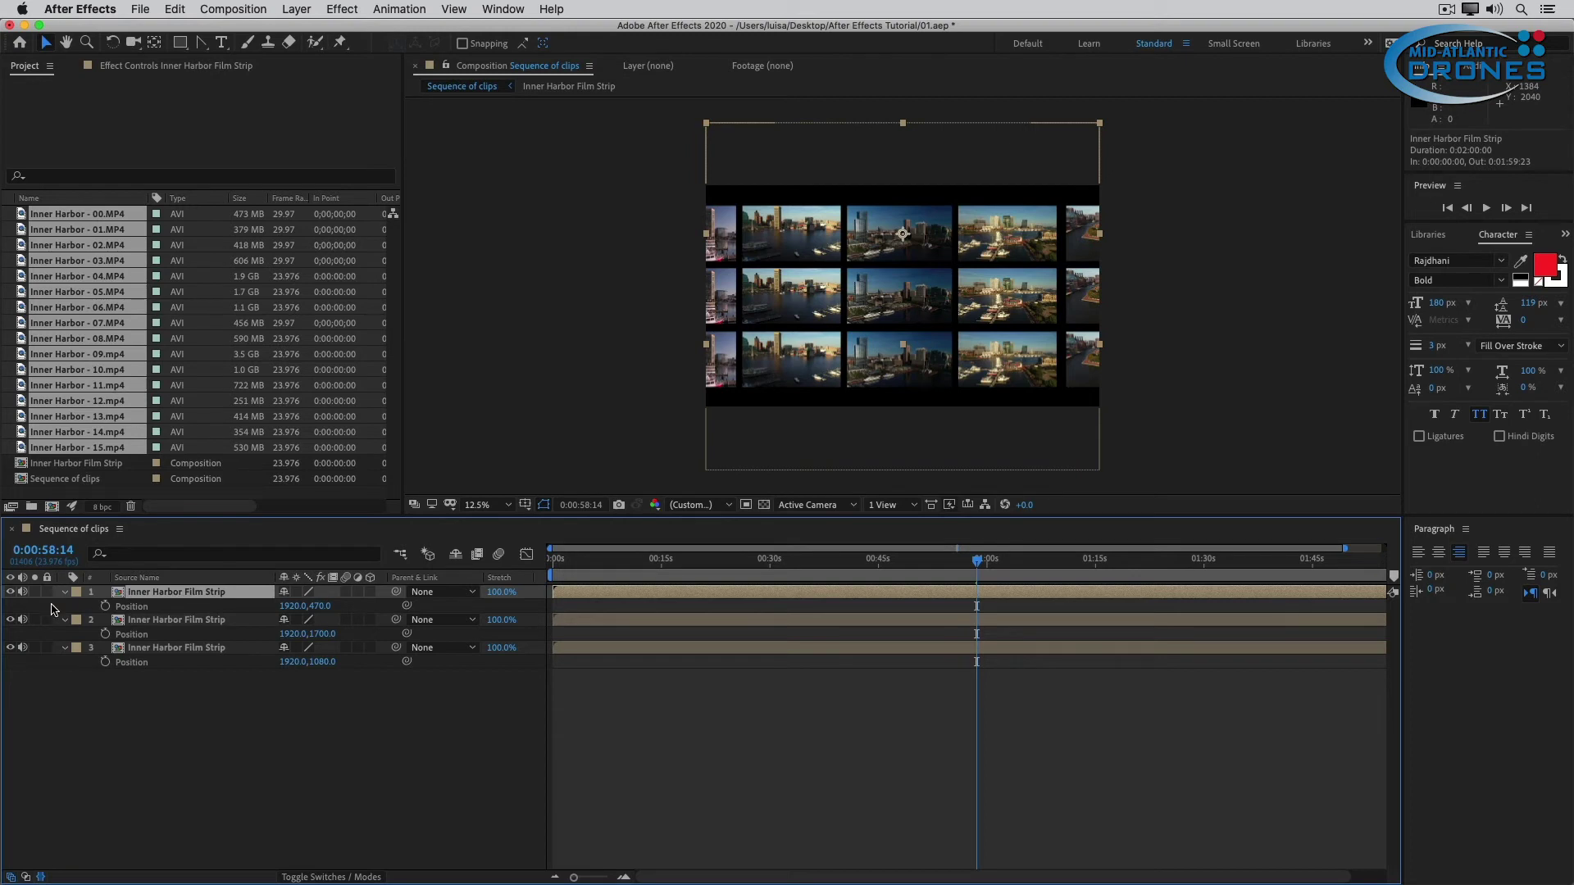
click(11, 592)
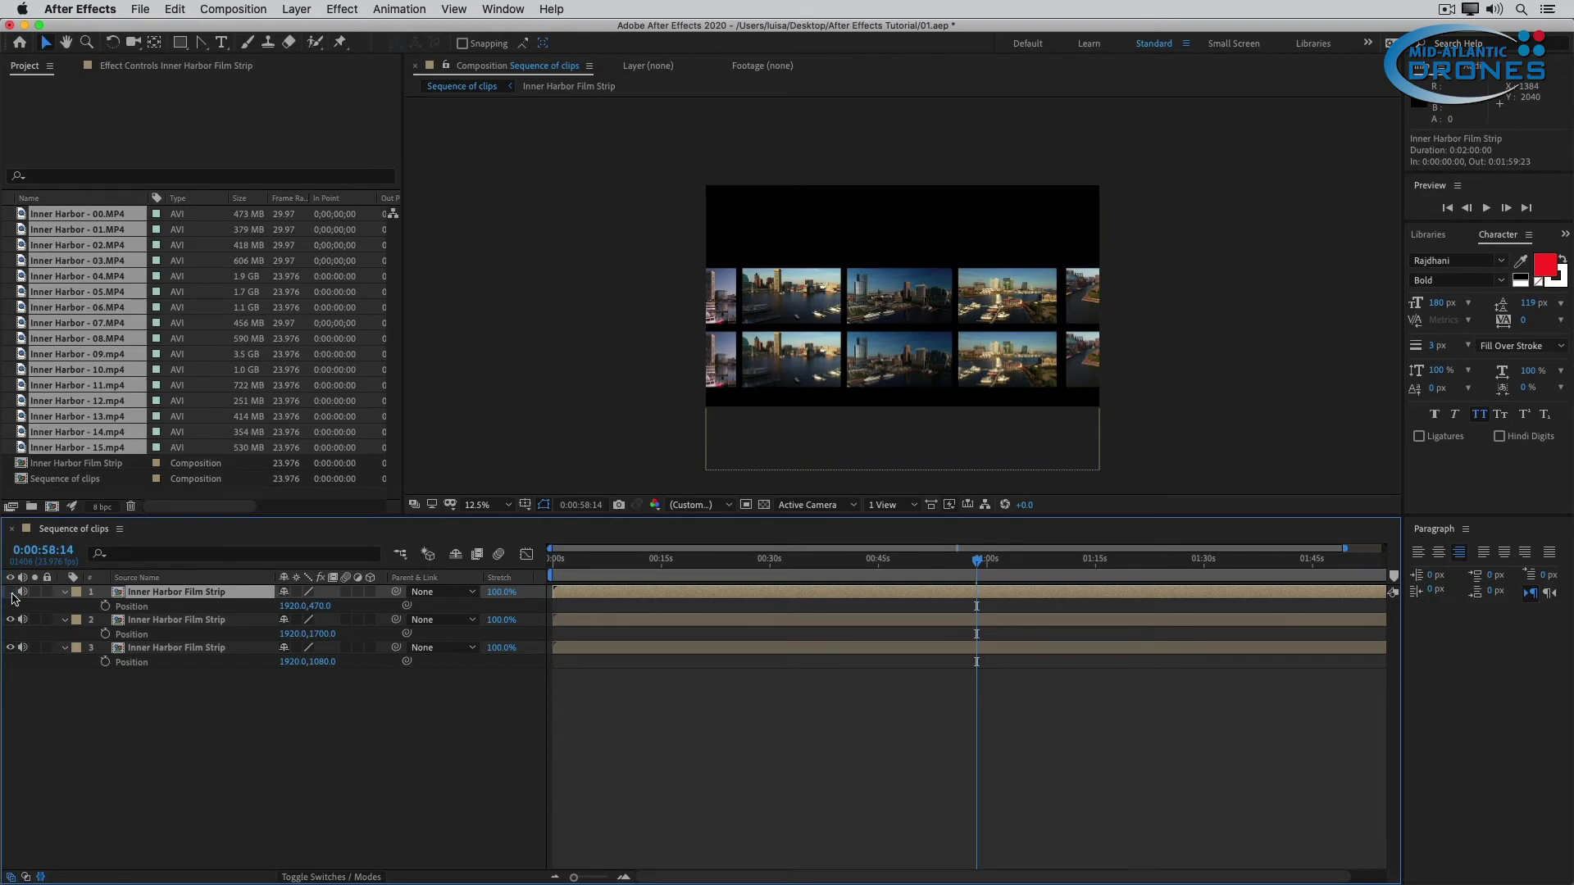
click(10, 592)
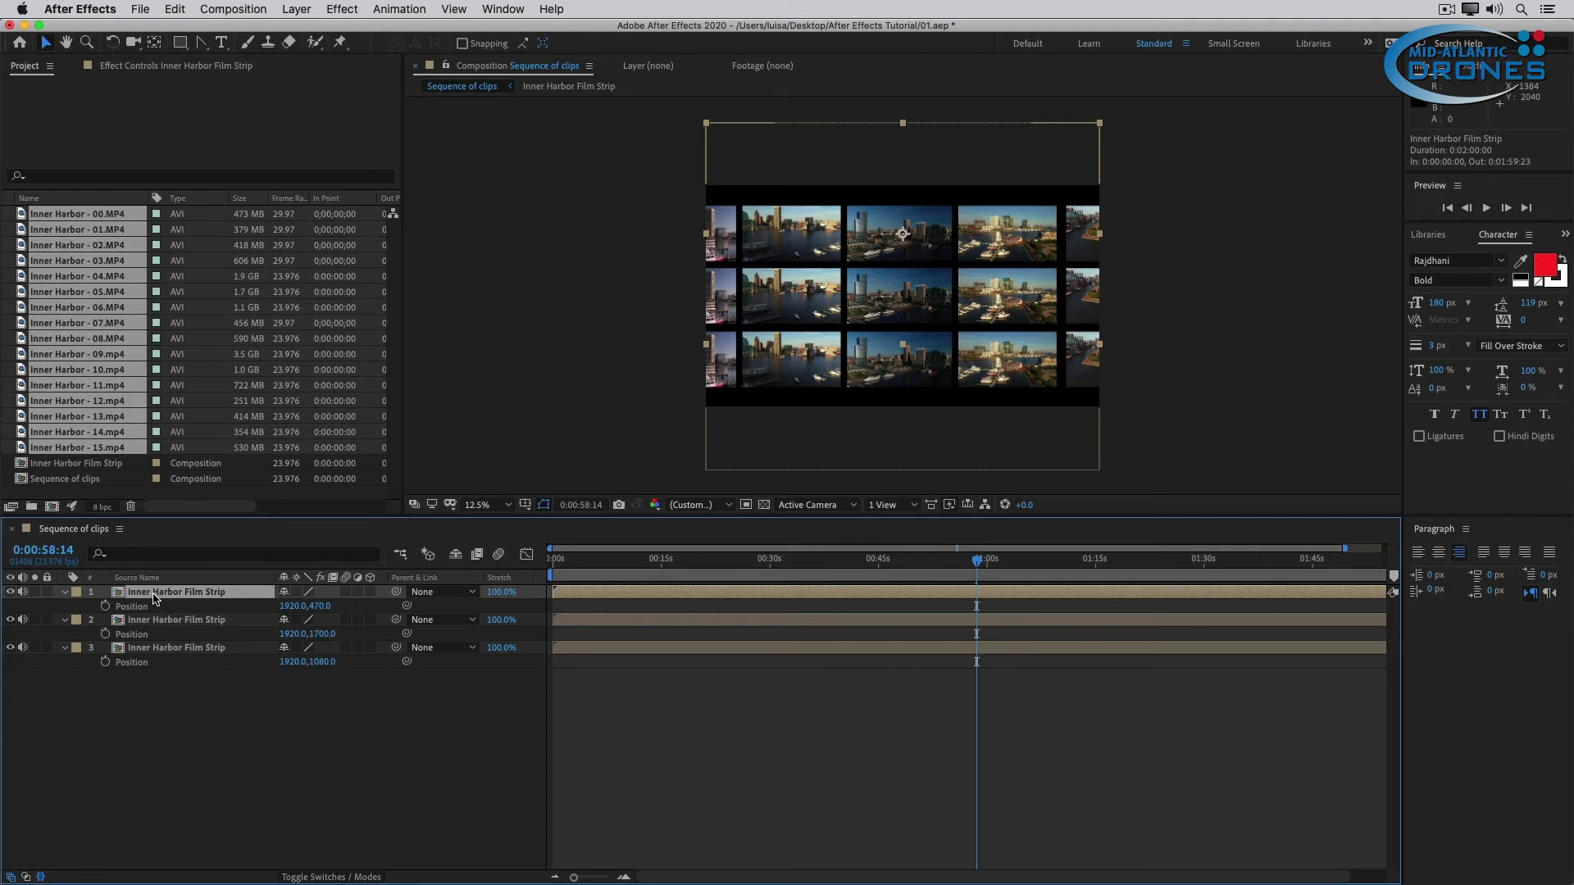
Rename the three film-strip layers Top, Bottom and Middle to match their row positions
key(Return)
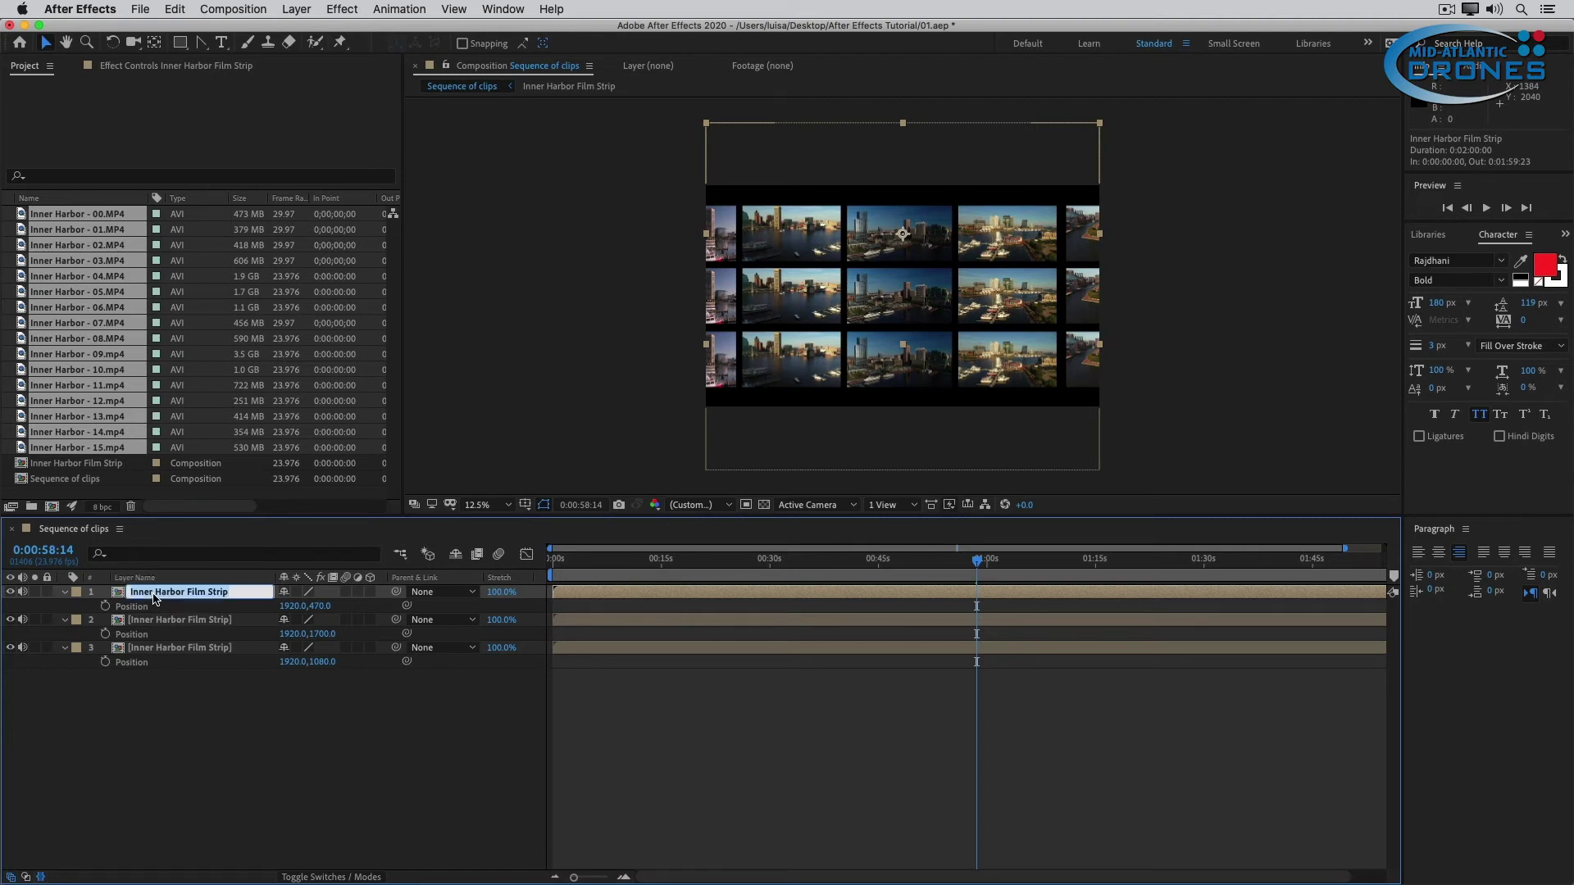
text(Top)
click(160, 623)
click(10, 620)
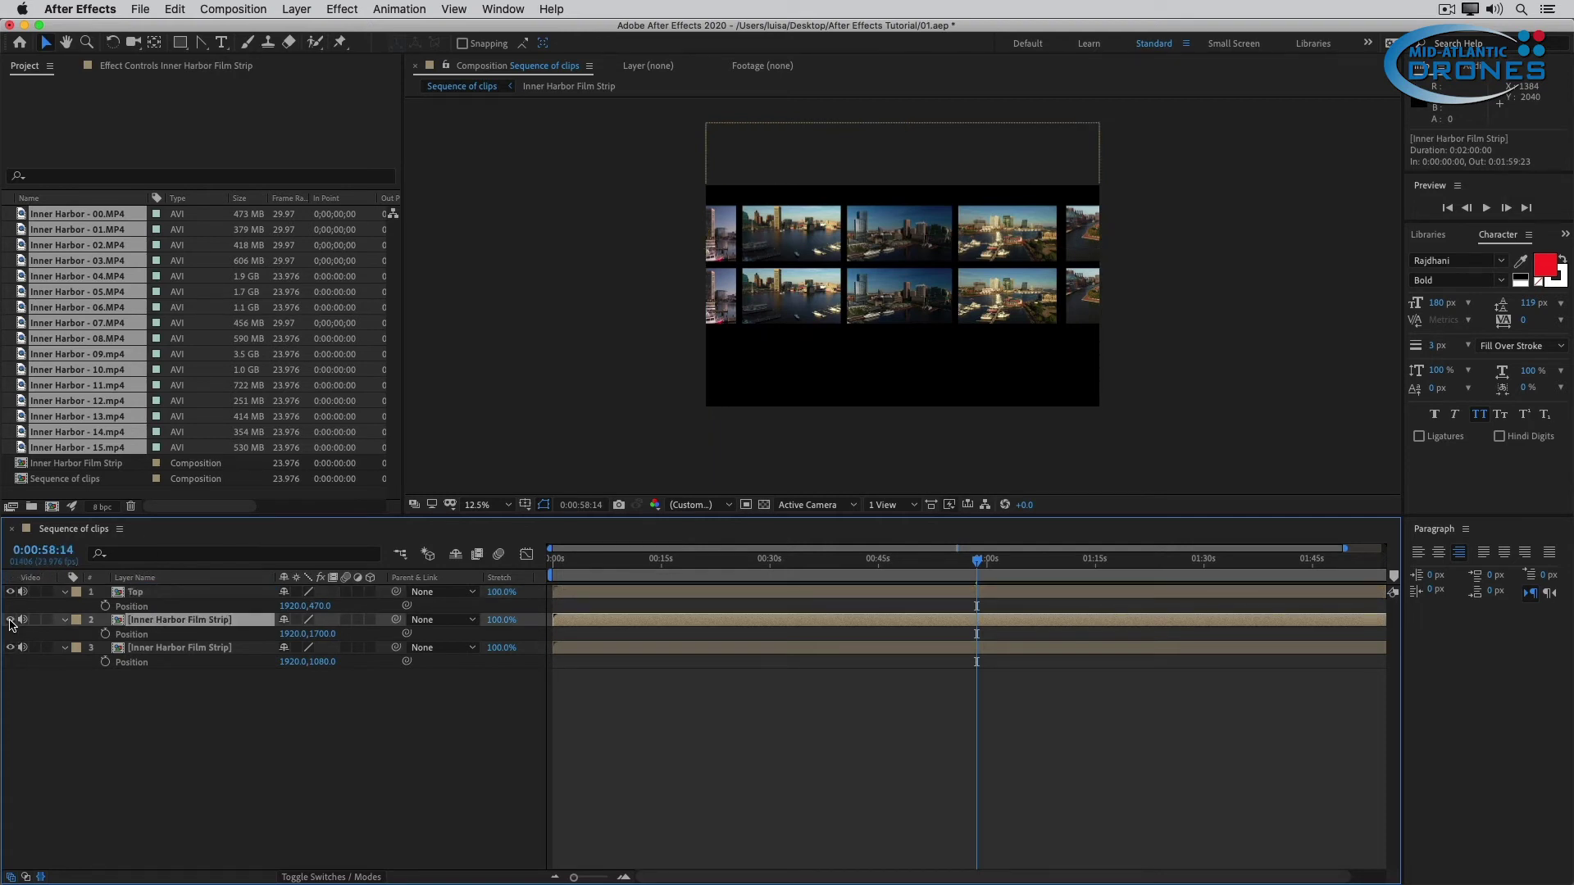
click(10, 620)
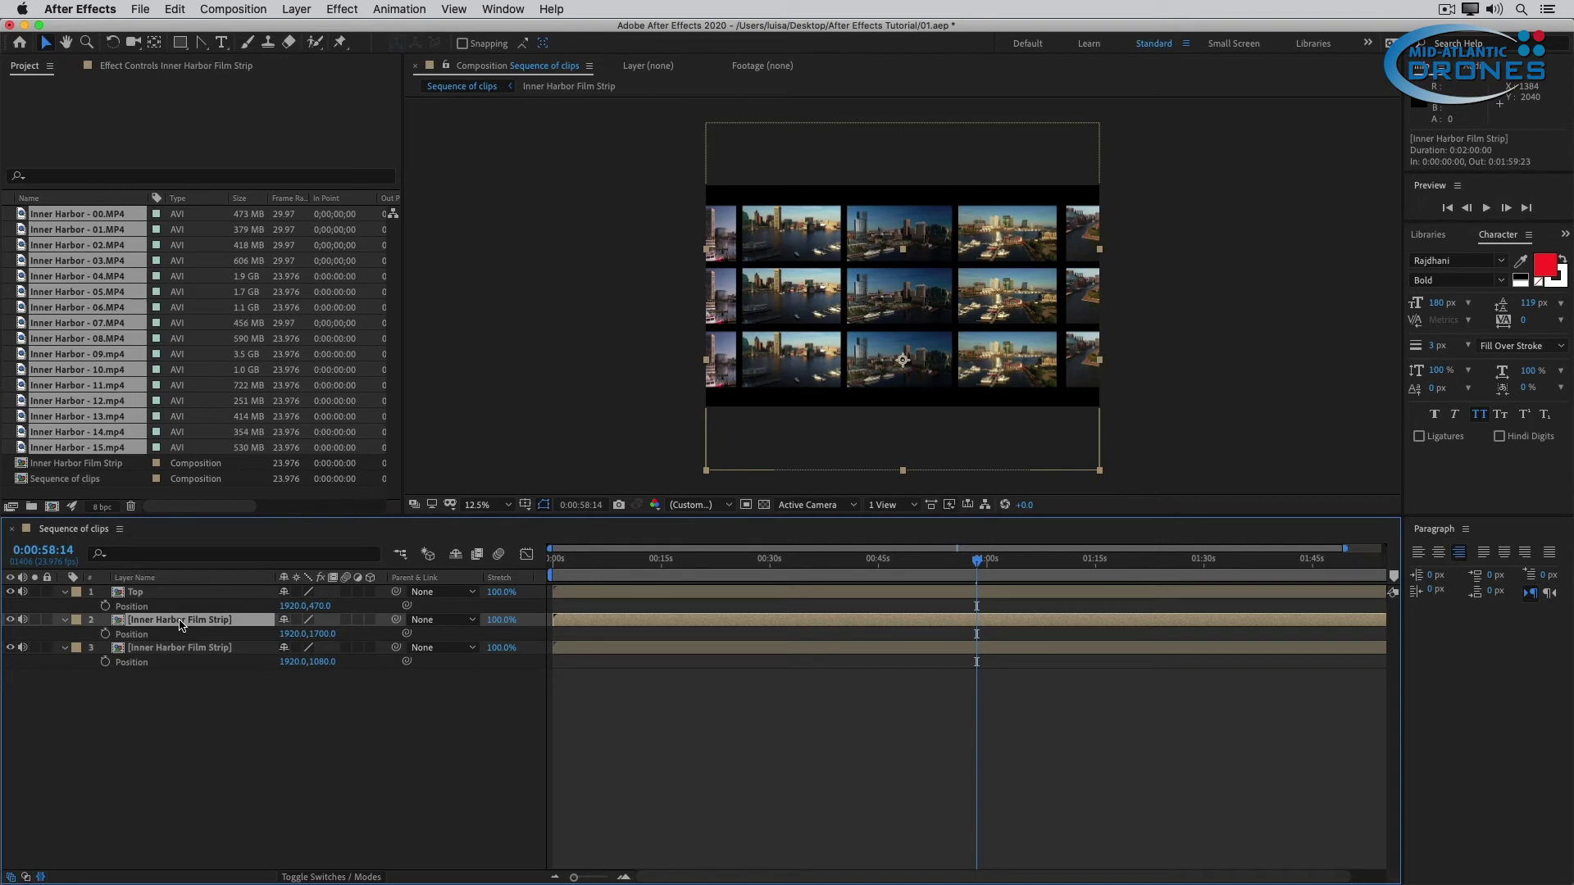
key(Return)
text(B)
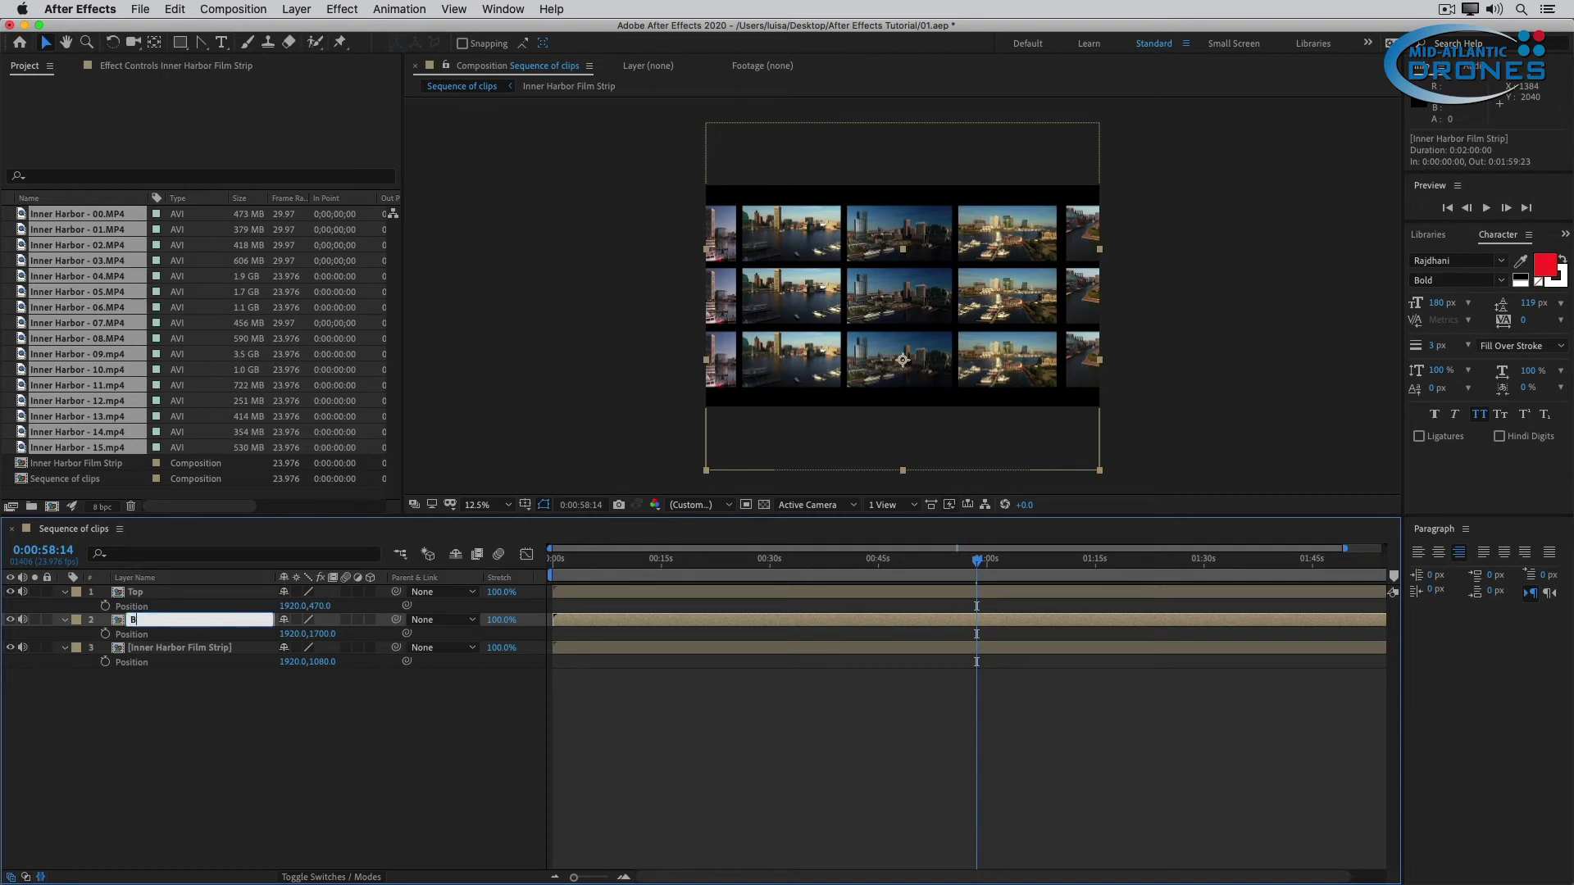
text(ottom)
click(177, 648)
key(Return)
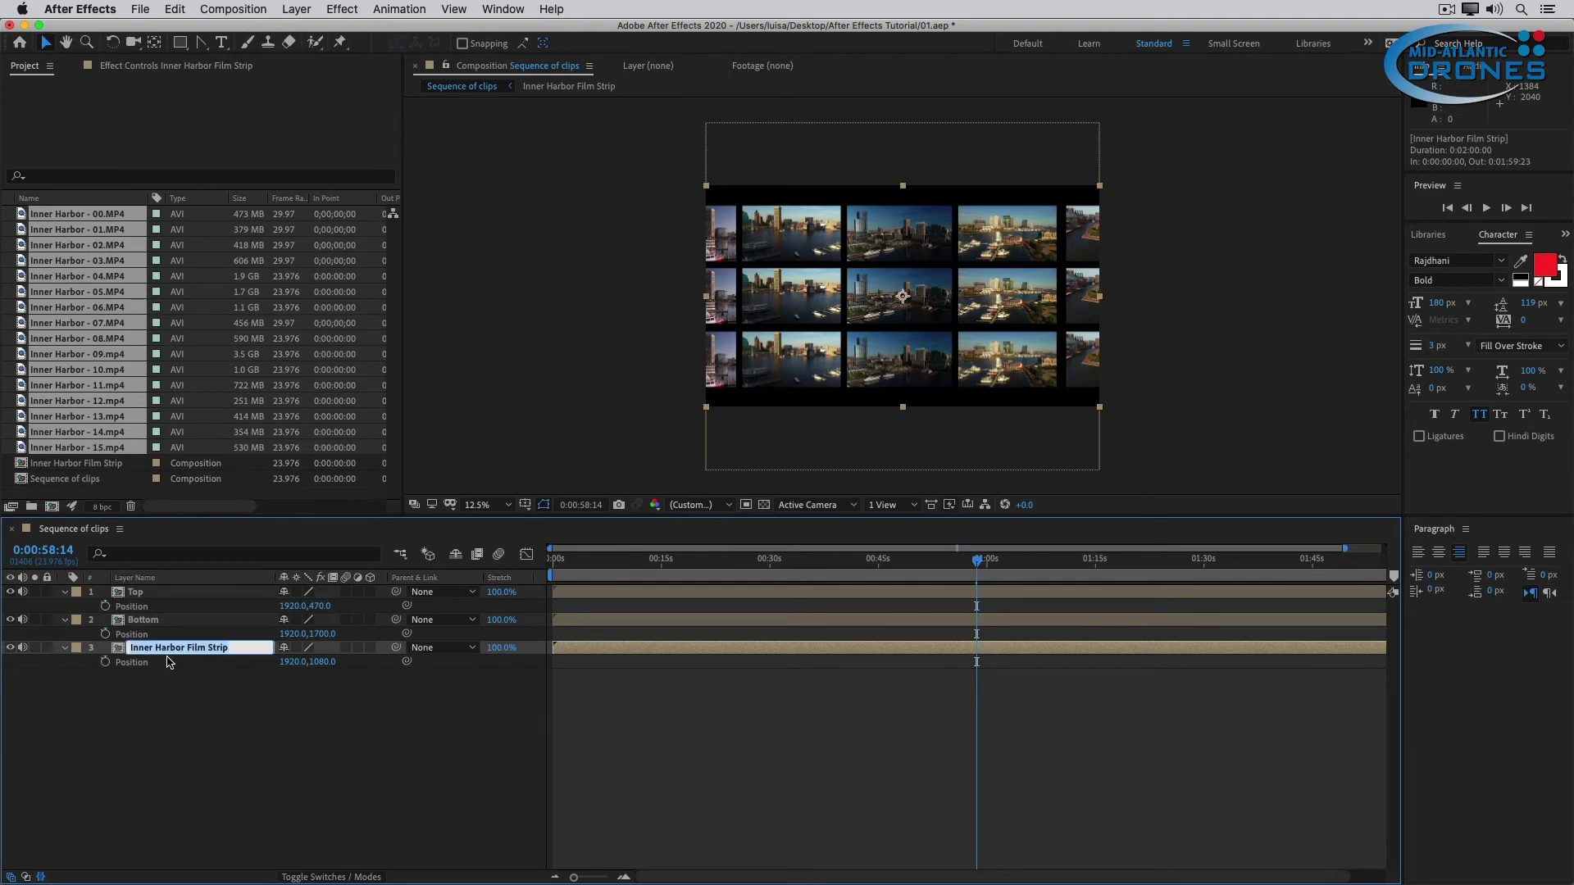
text(Middle)
click(219, 767)
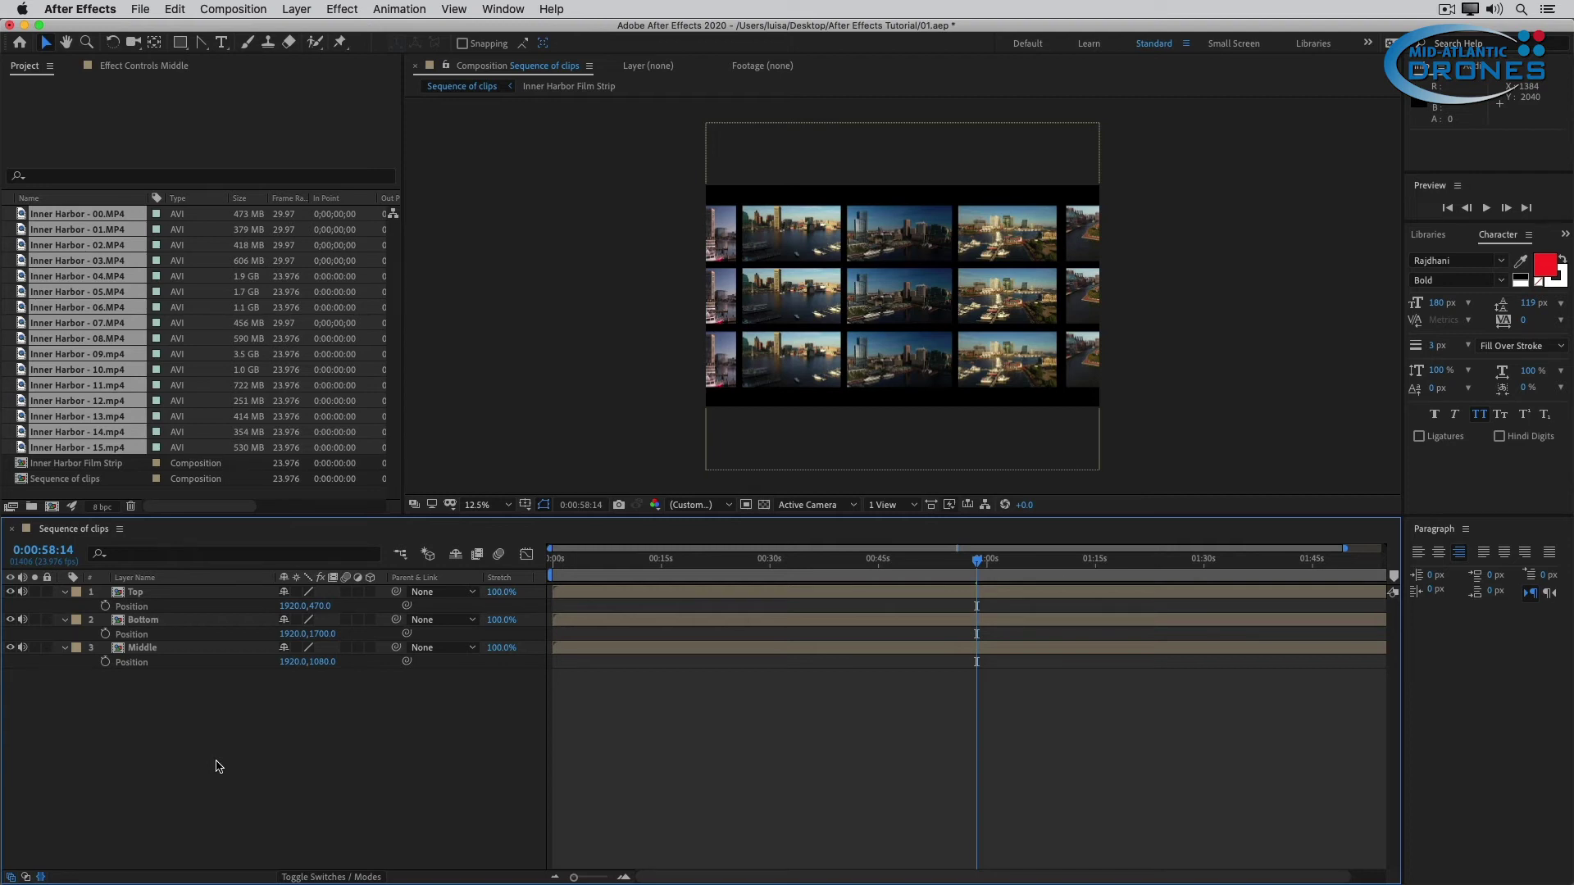
Flip the Top film-strip layer horizontally with Layer > Transform > Flip Horizontal
click(135, 595)
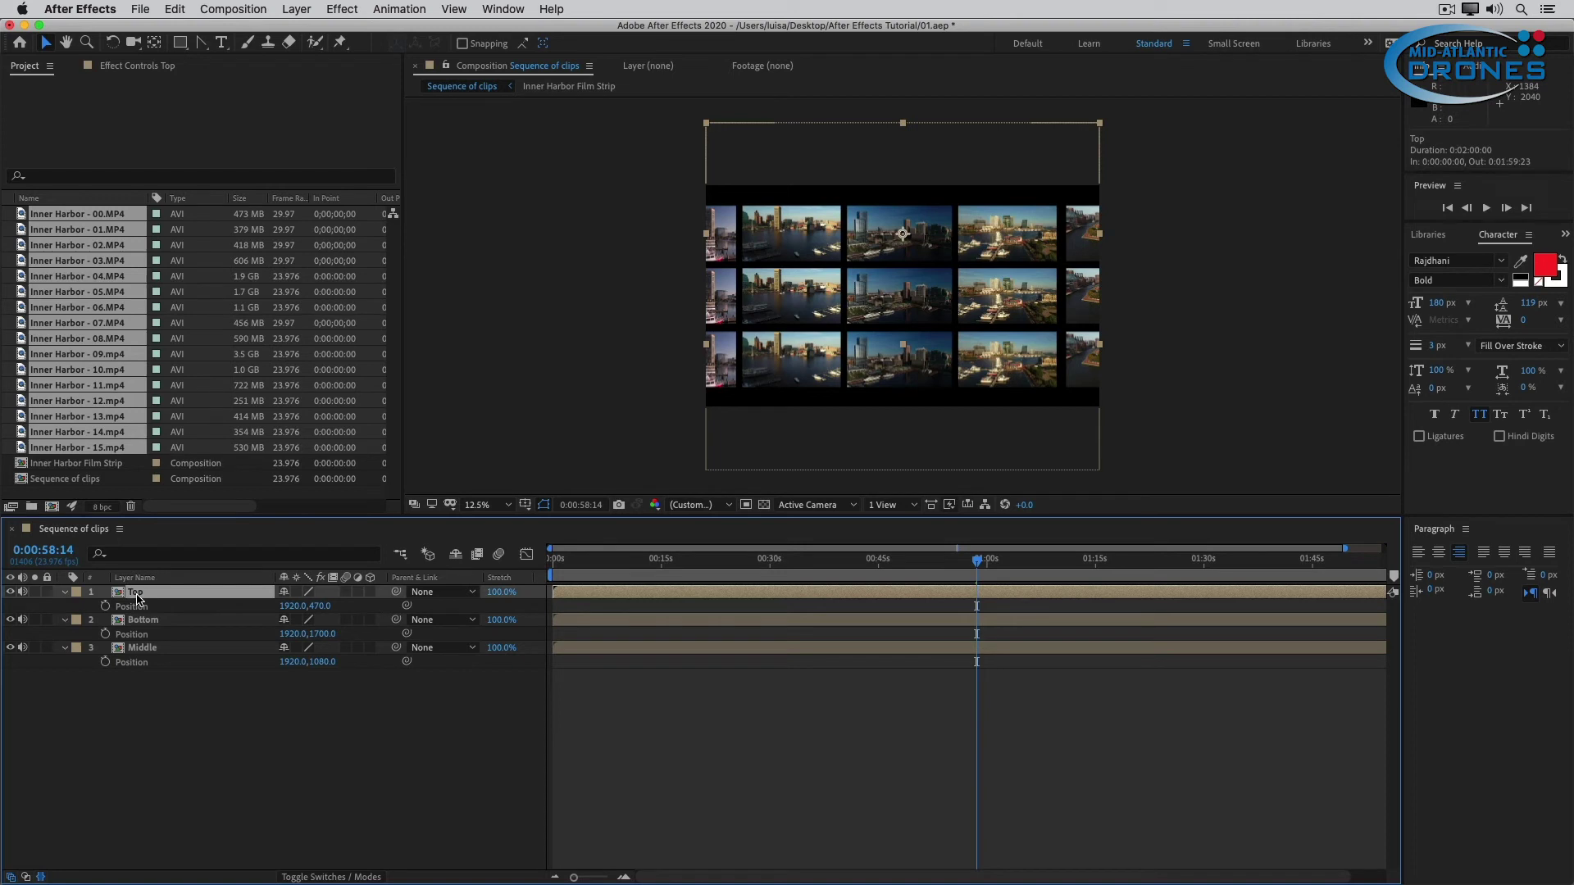
click(296, 9)
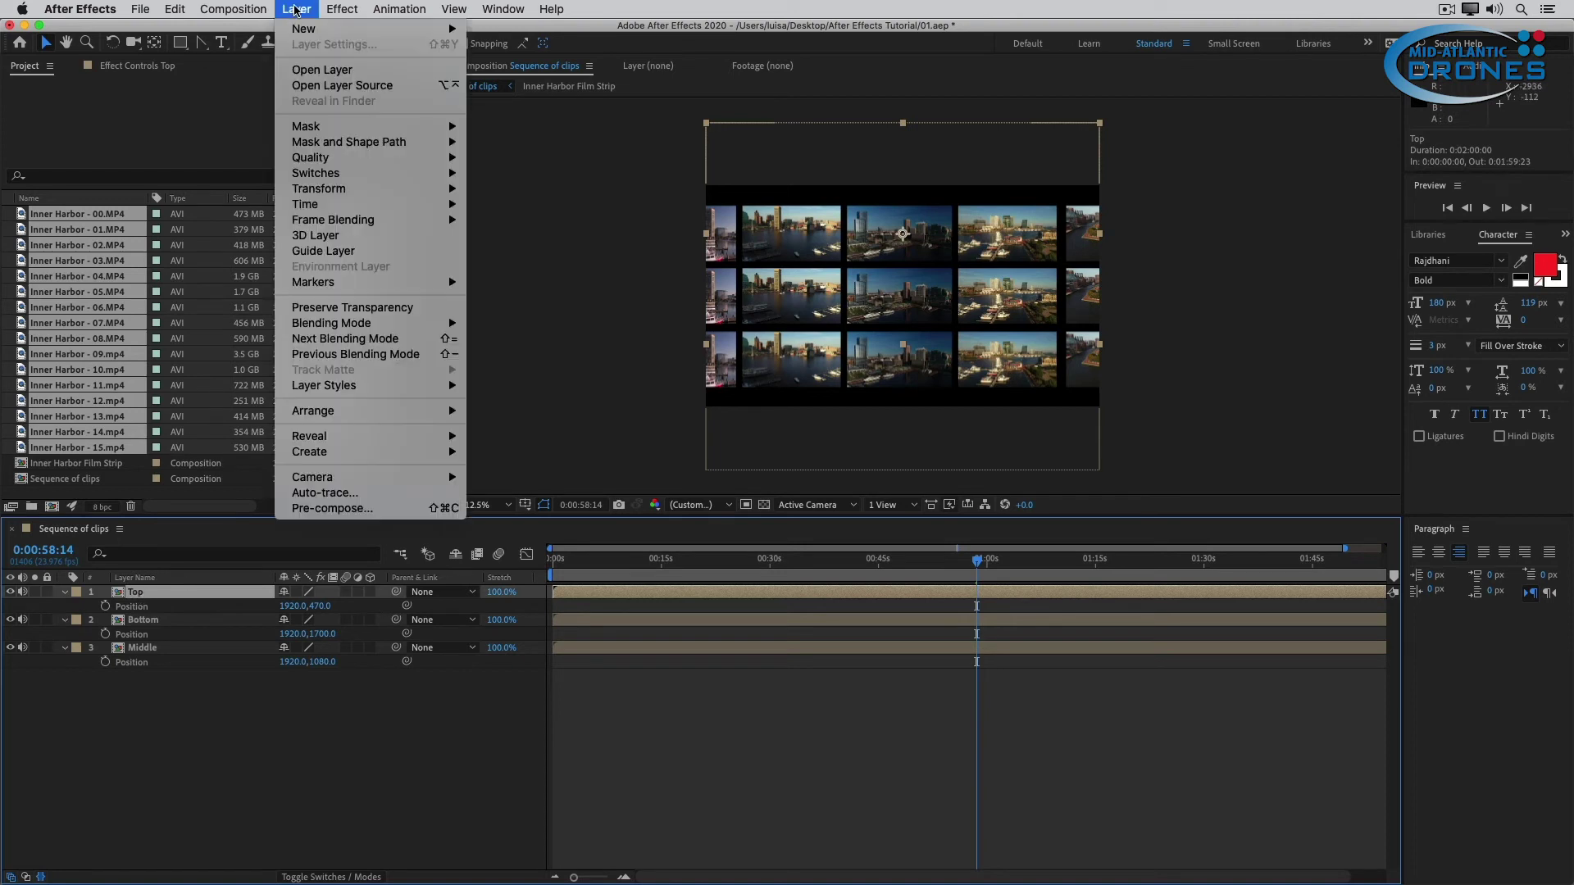
mouse_move(363, 190)
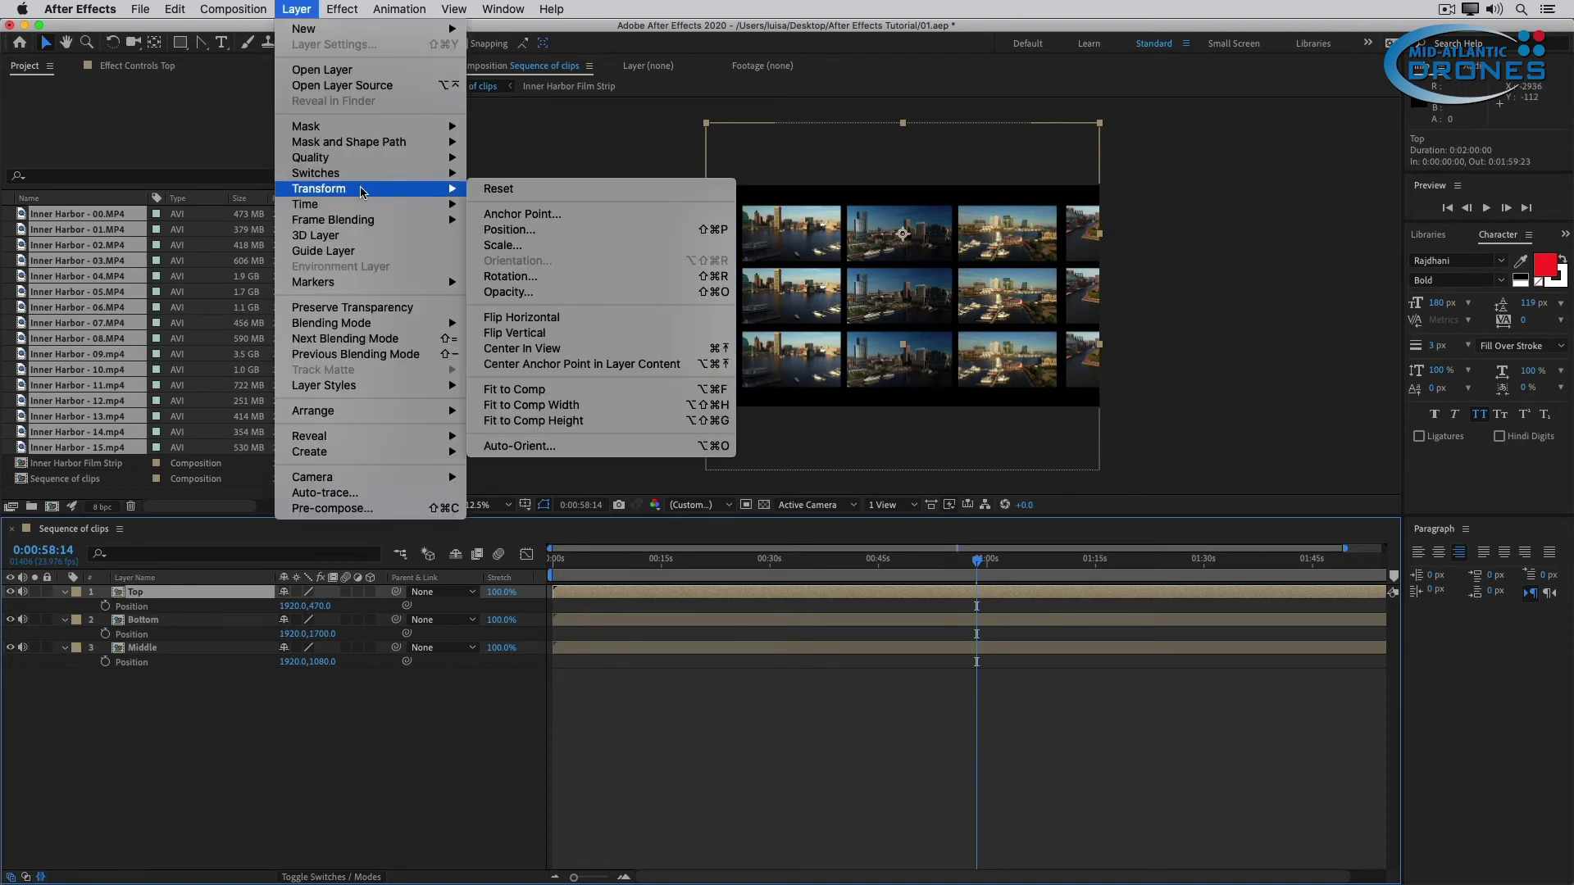
click(617, 324)
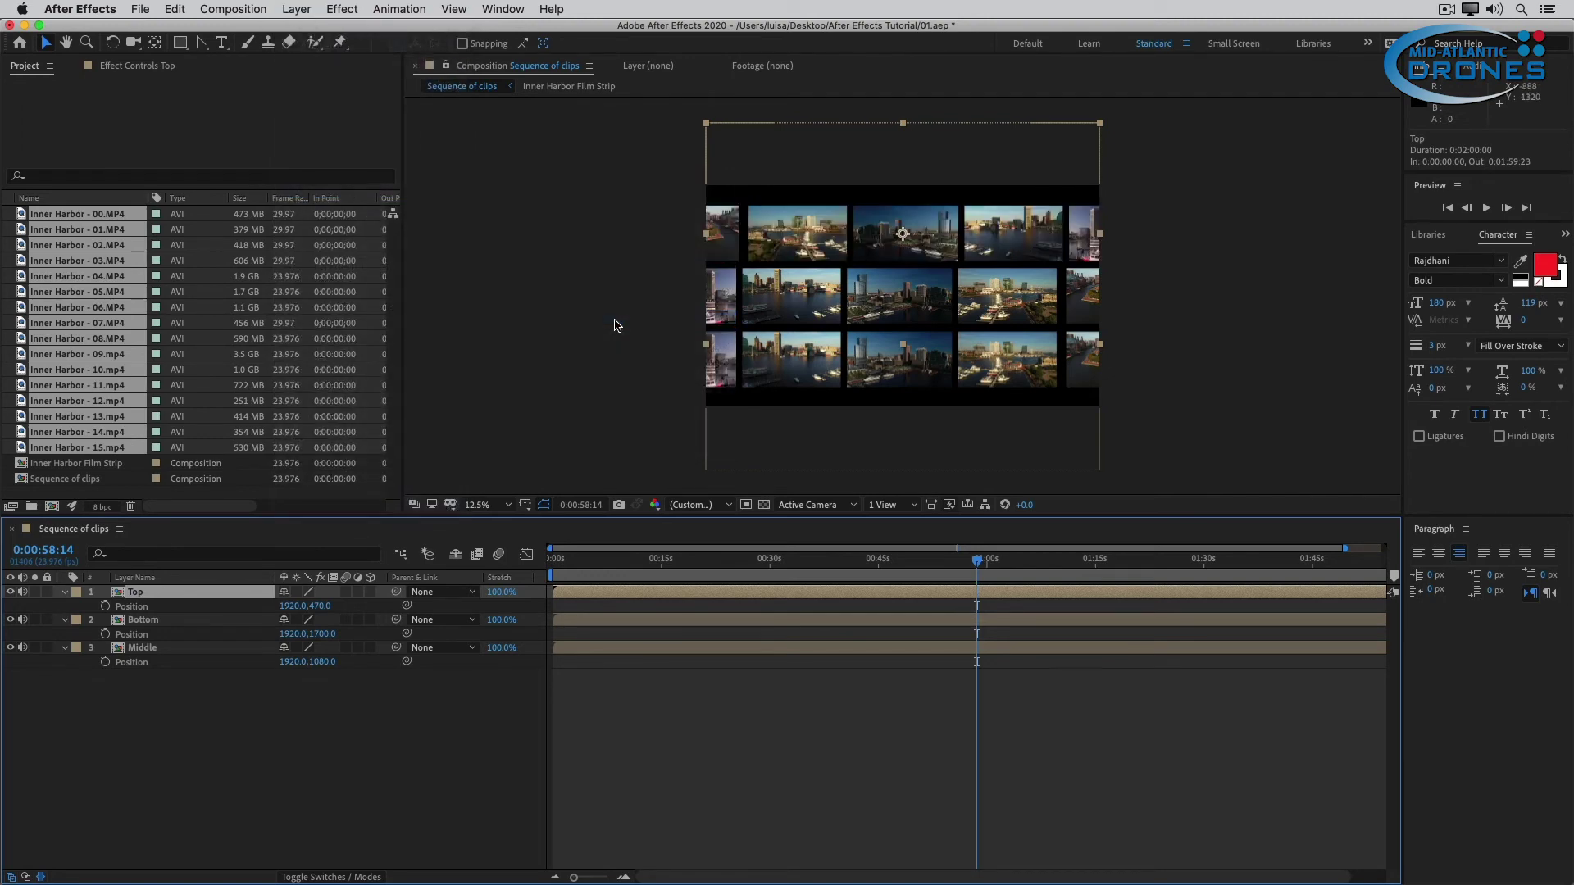
Flip the Bottom film-strip layer horizontally too, then move the playhead to about 39 seconds
click(164, 652)
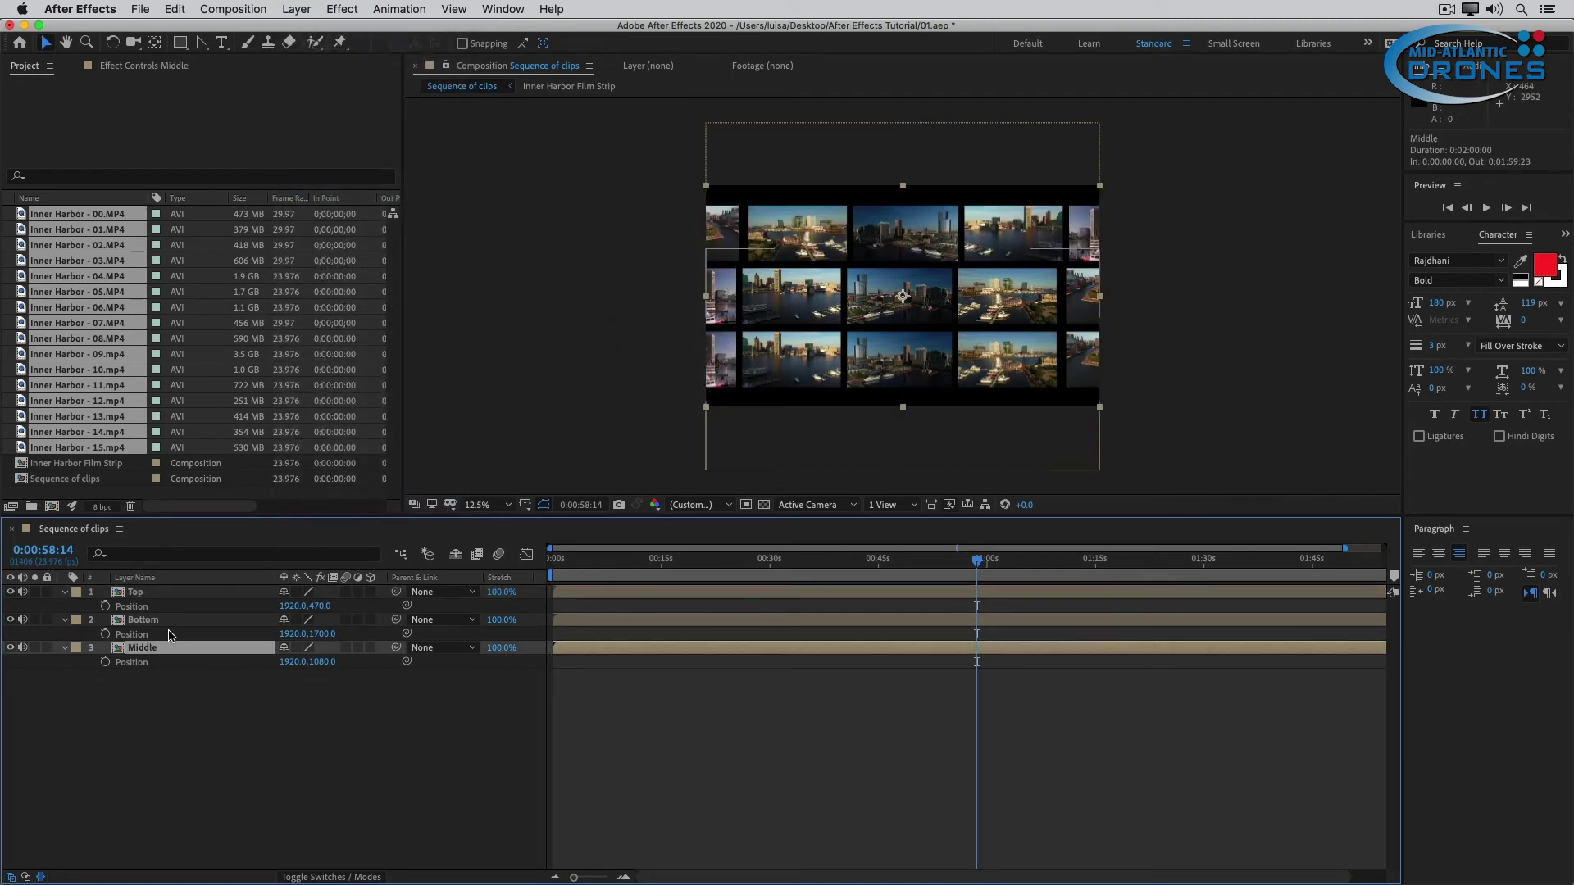
click(170, 623)
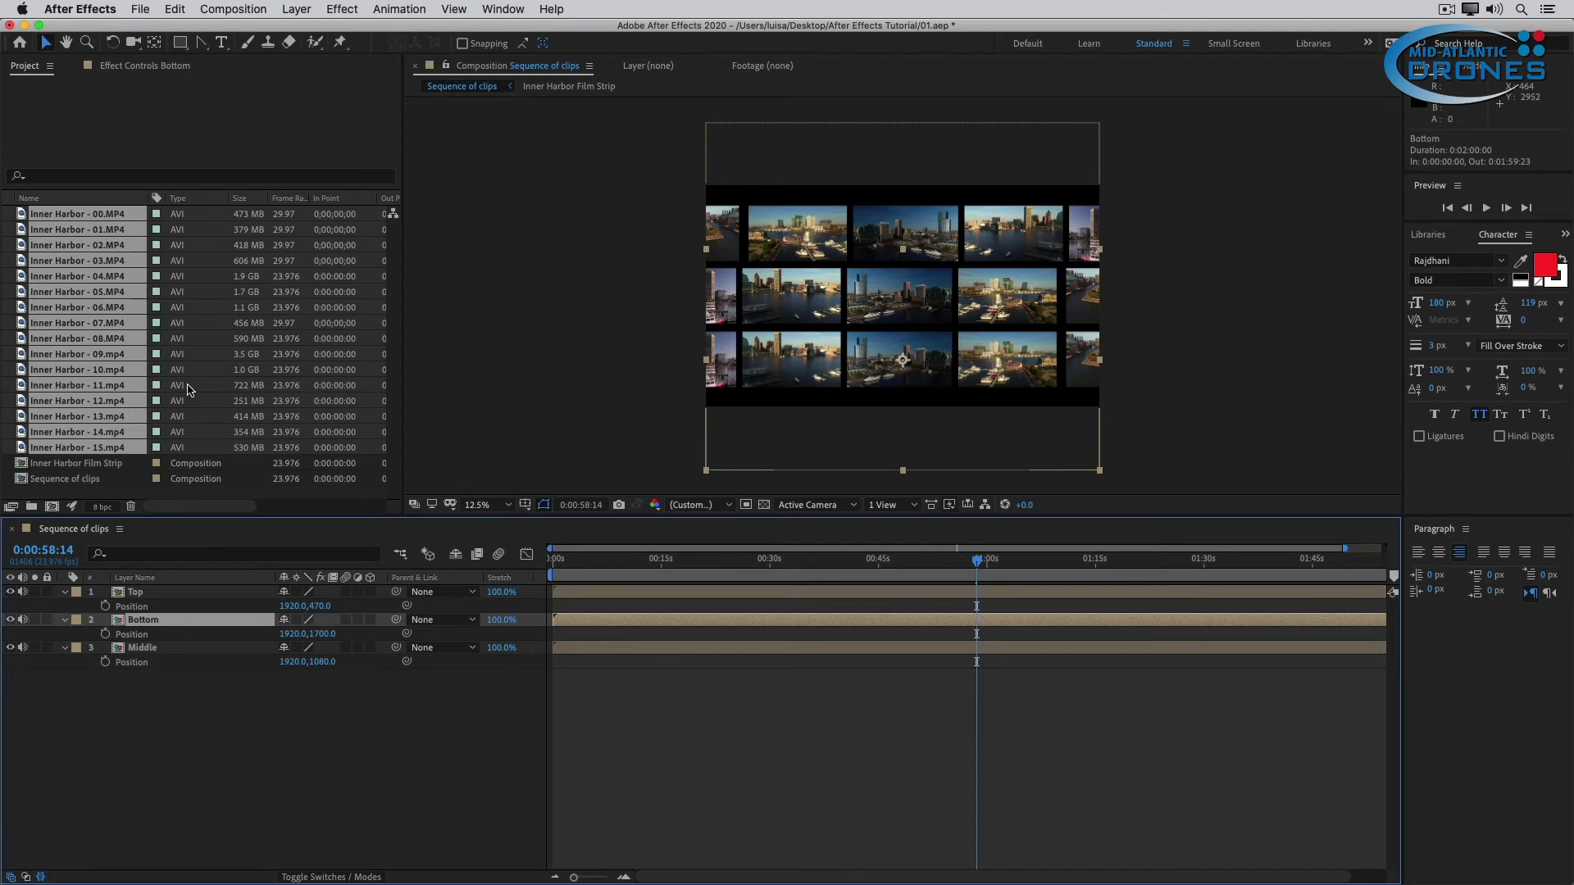
click(287, 12)
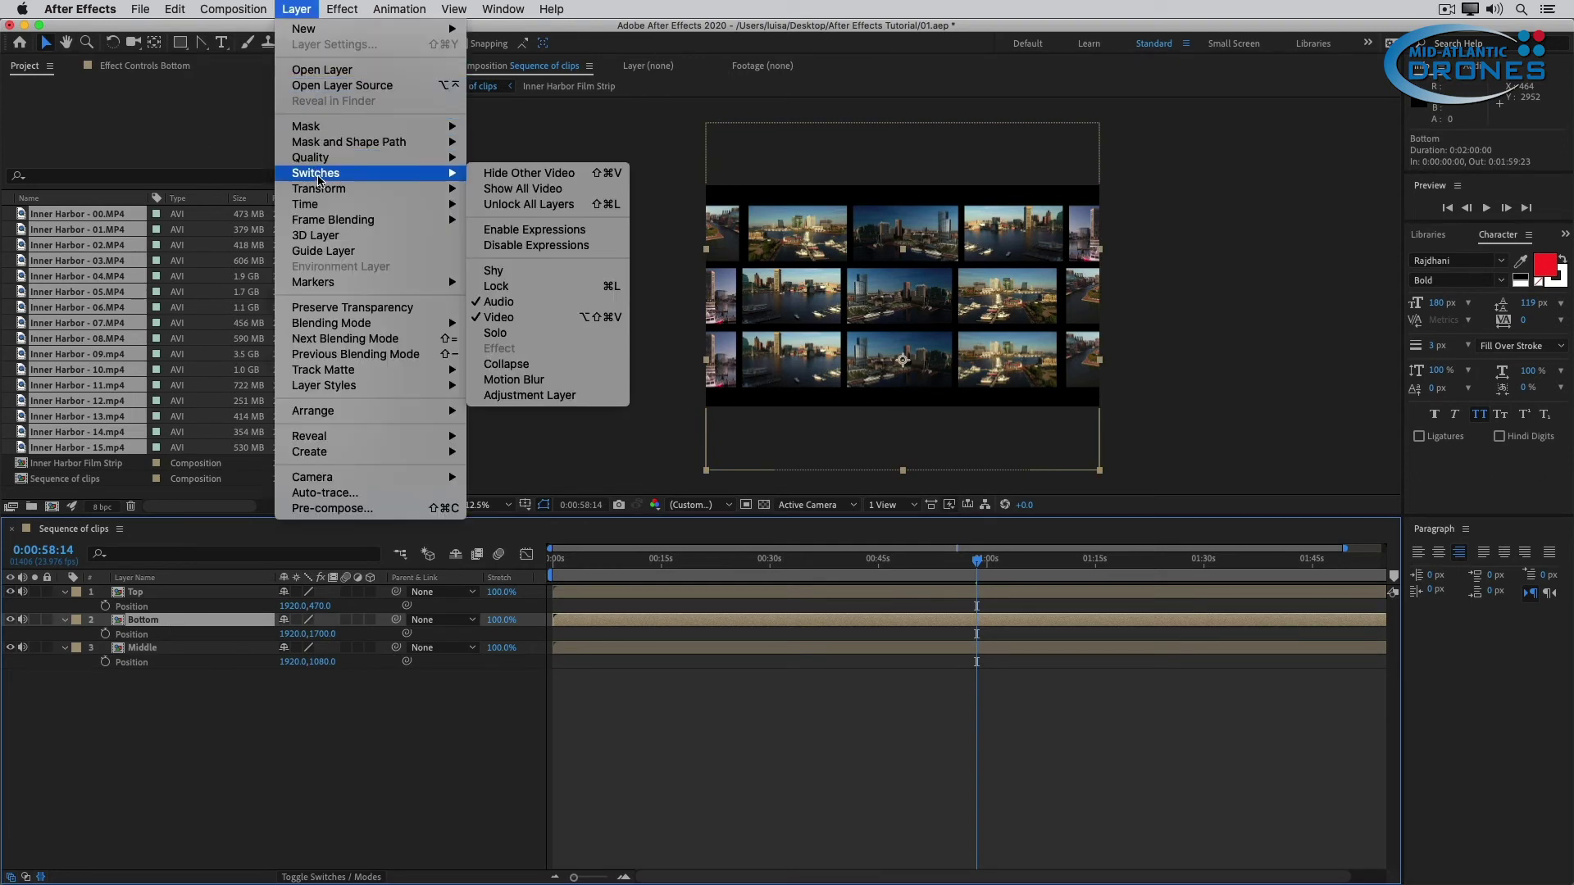
mouse_move(321, 191)
click(588, 319)
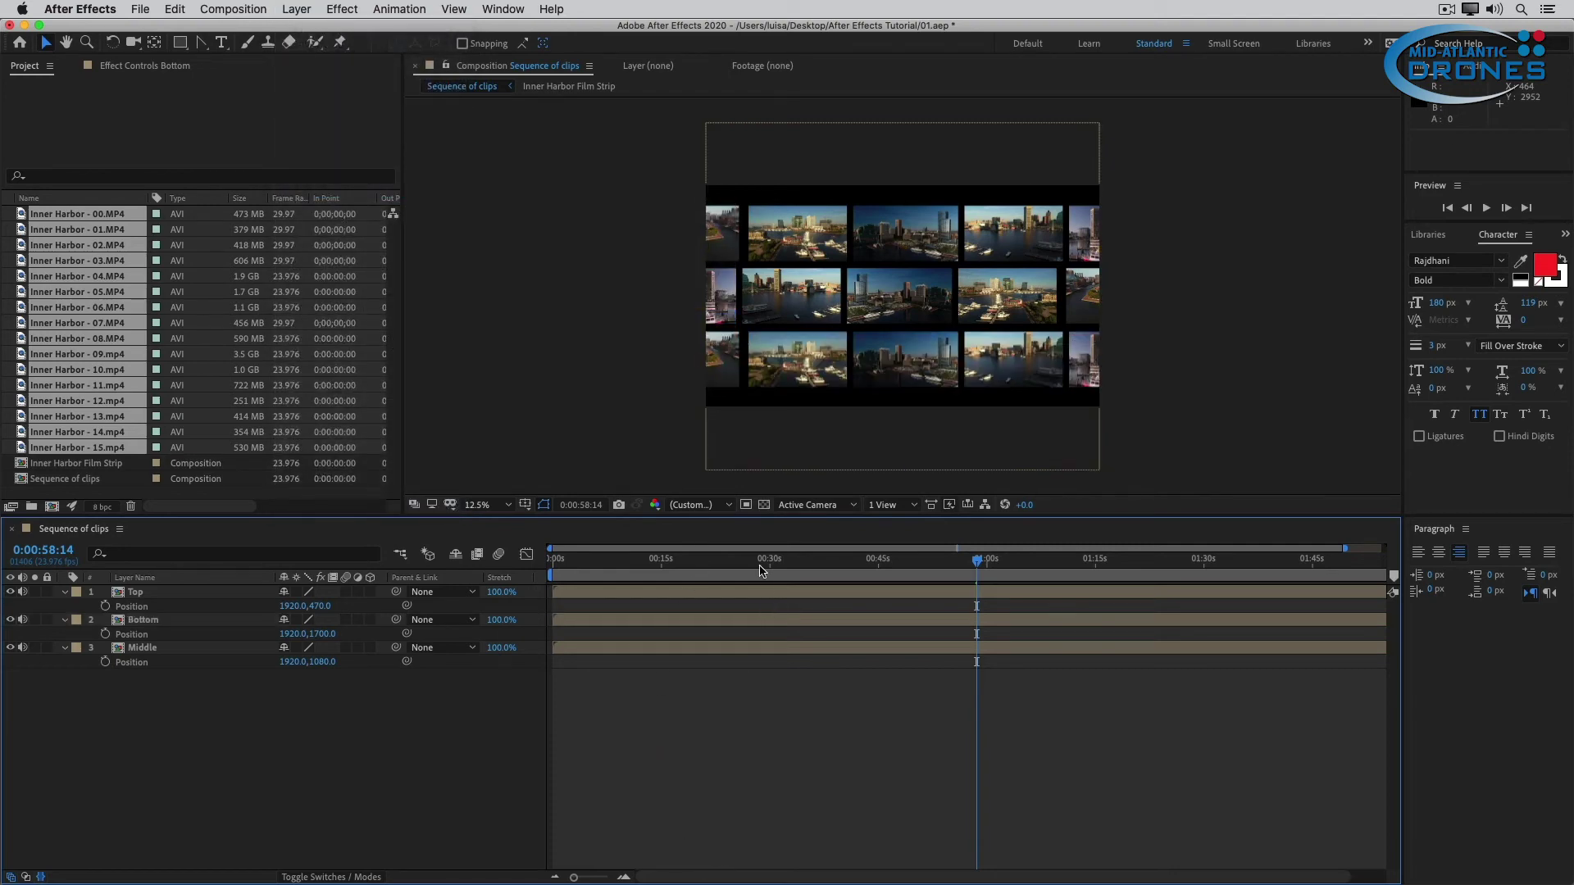
drag(761, 560, 836, 566)
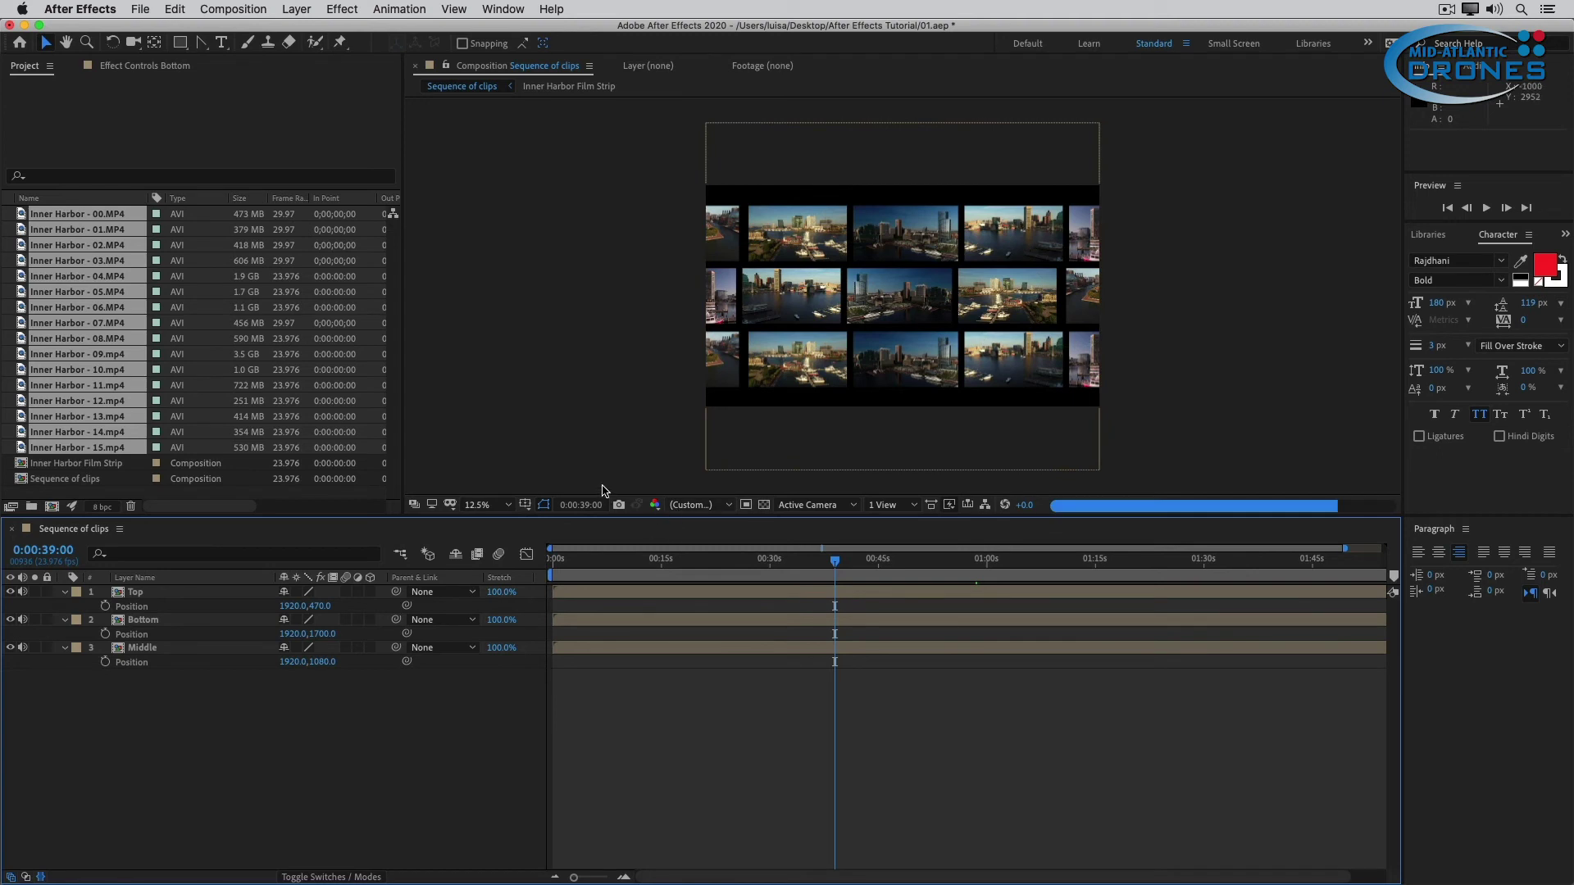
Set the viewer resolution to Quarter and play a preview around 0:00:39
click(726, 506)
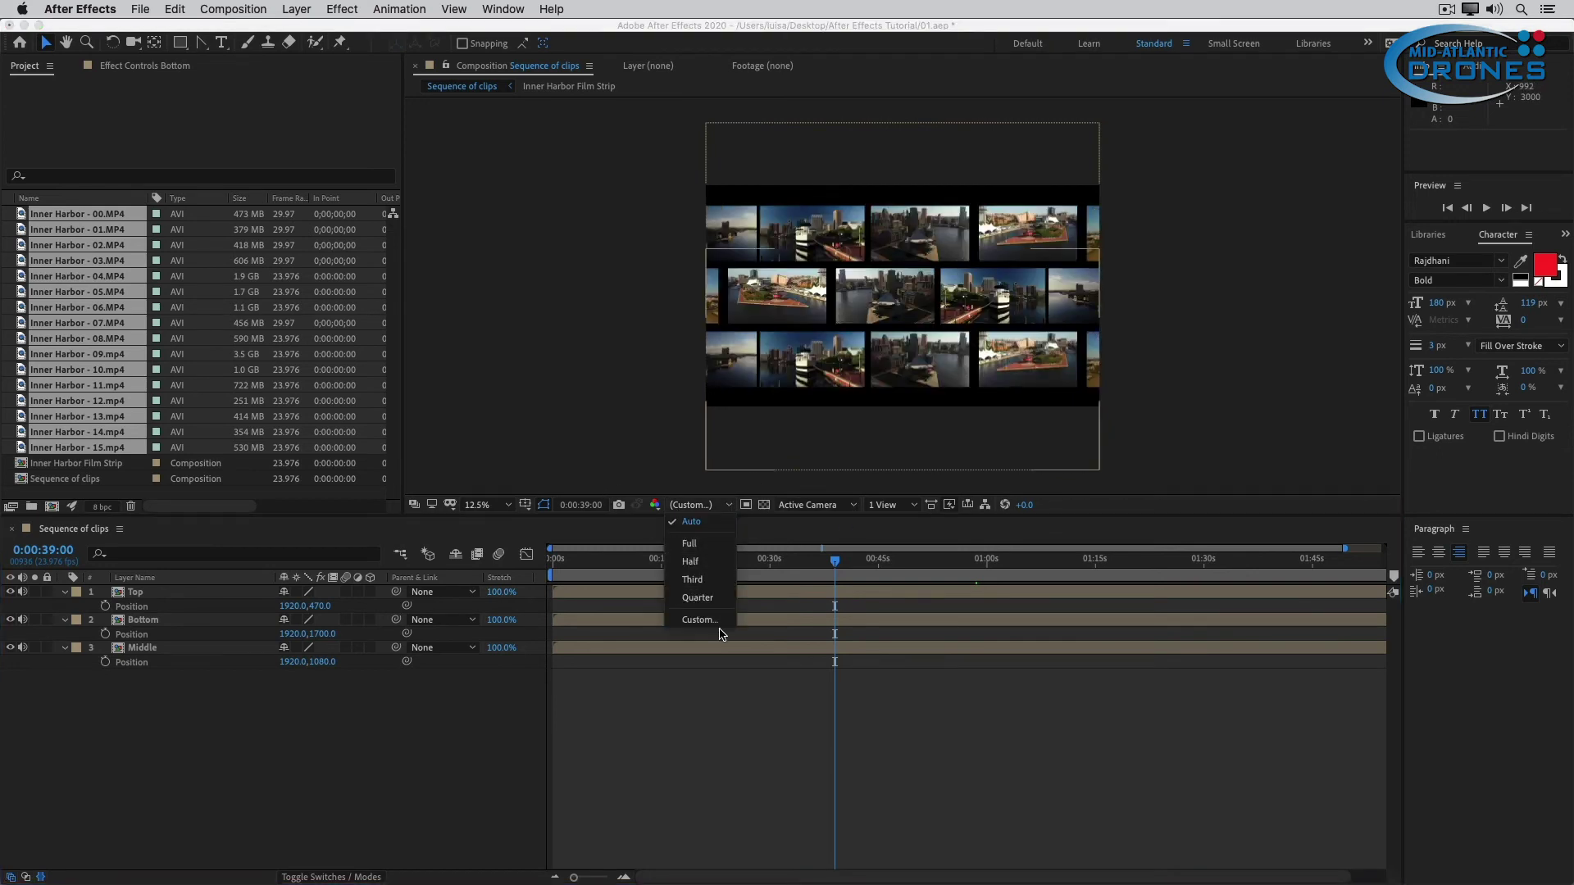
click(699, 599)
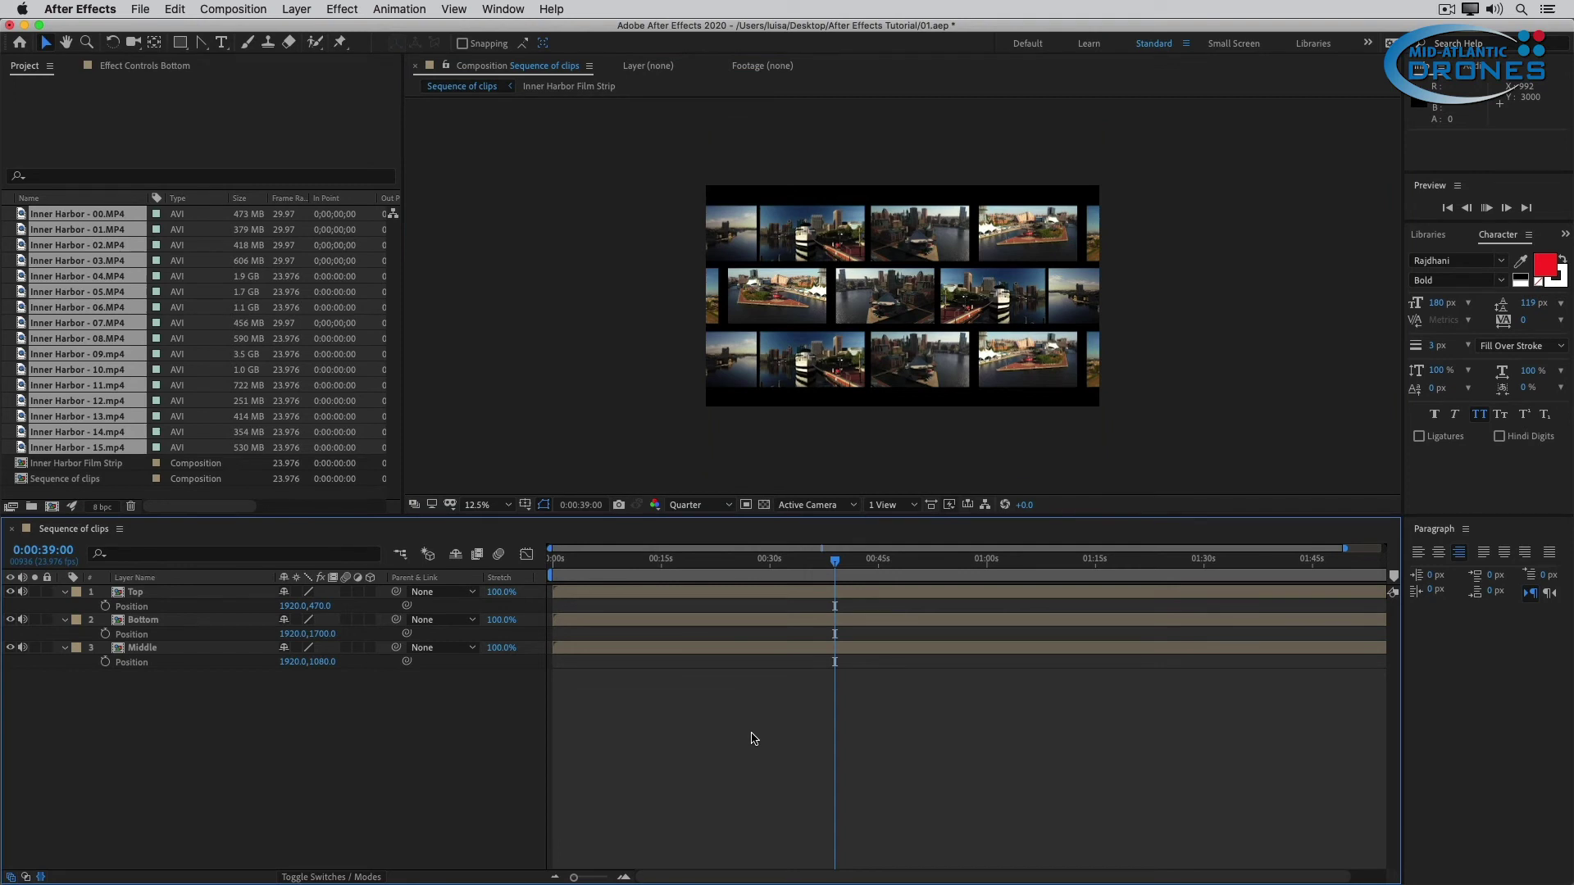
key(space)
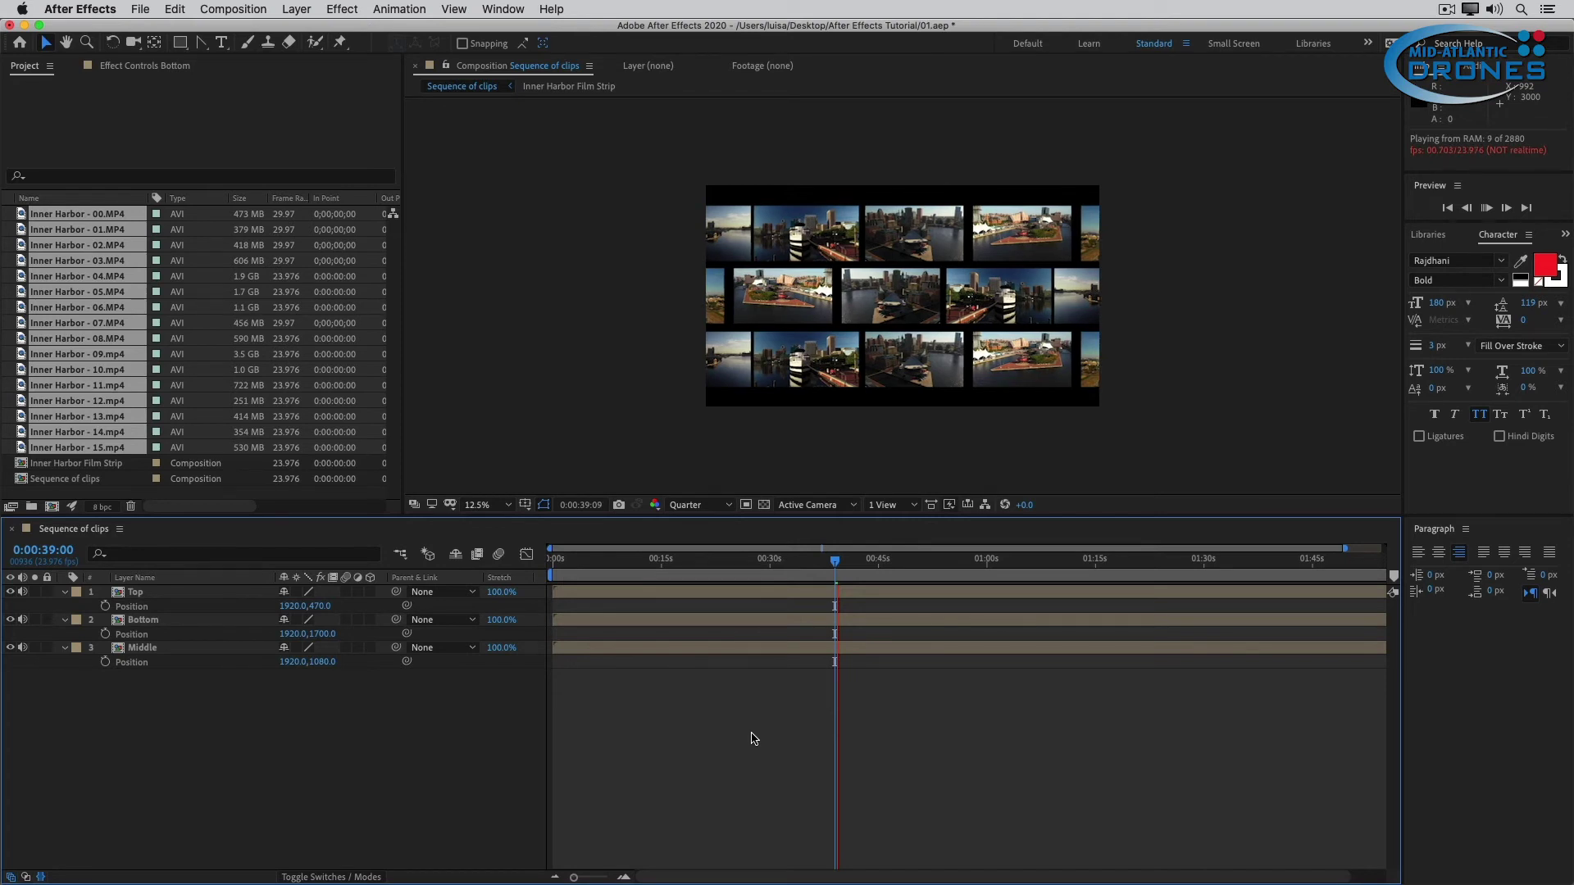
key(space)
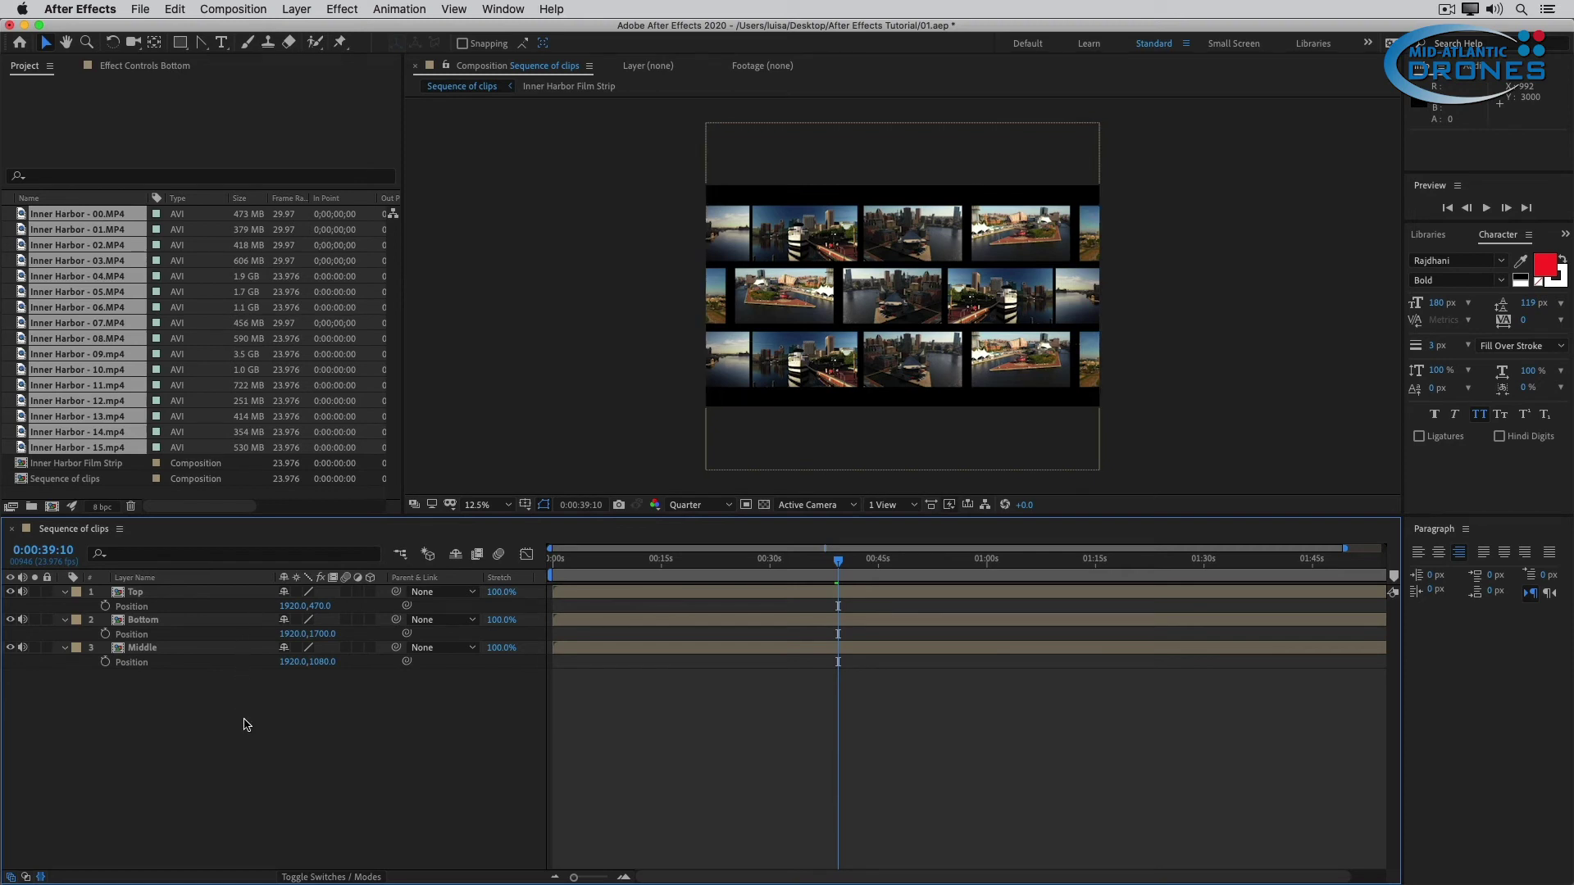
Pre-compose the Top, Bottom and Middle layers into a composition named '3 Film Strips'
drag(287, 720, 175, 564)
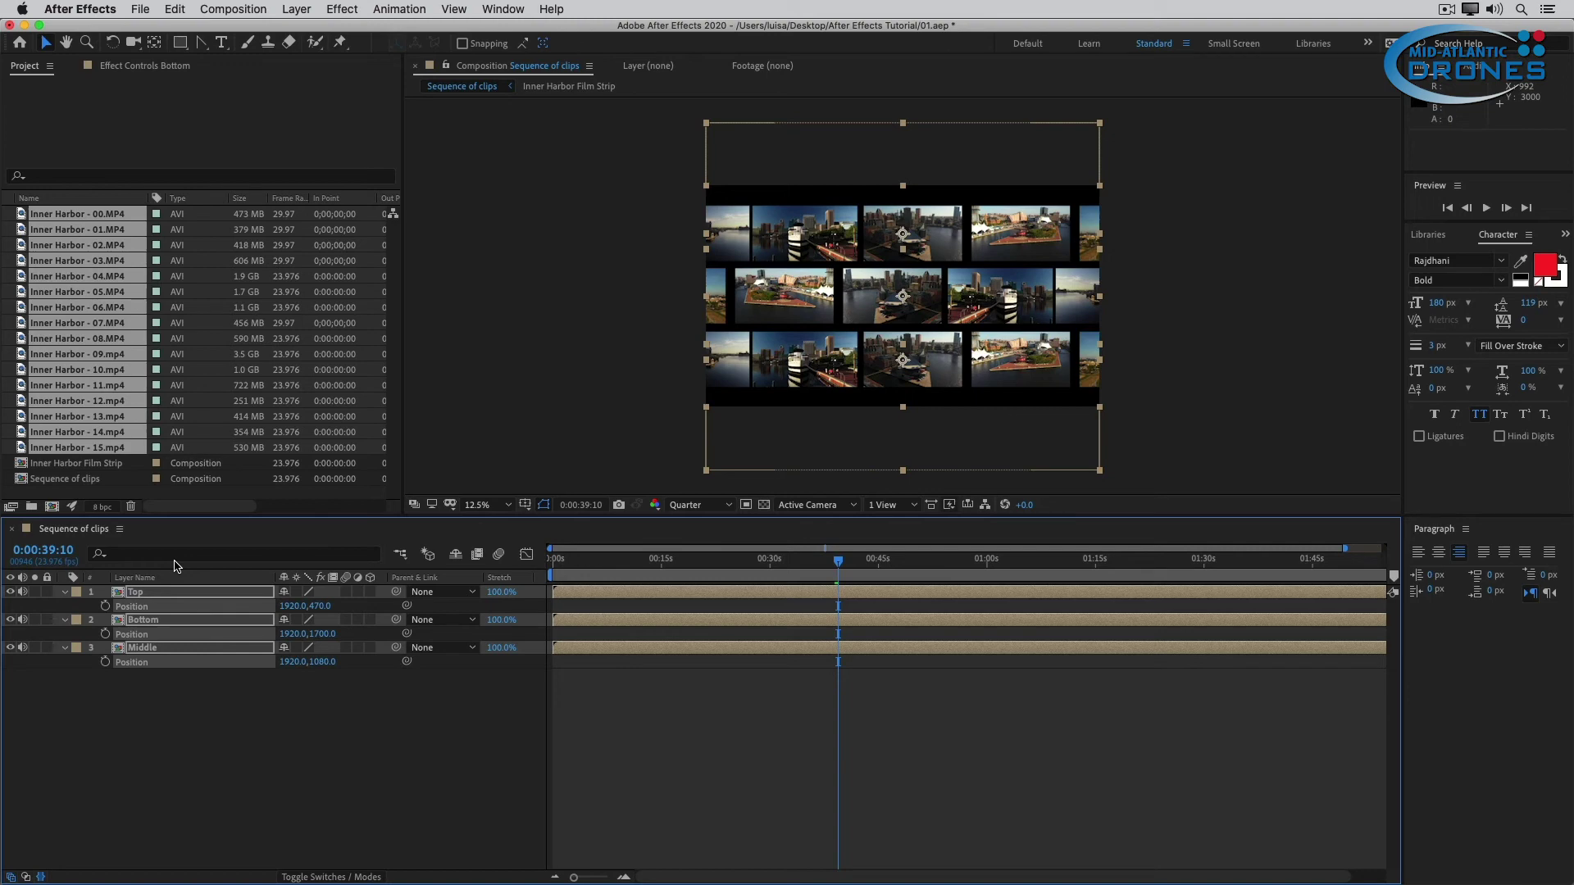
click(296, 10)
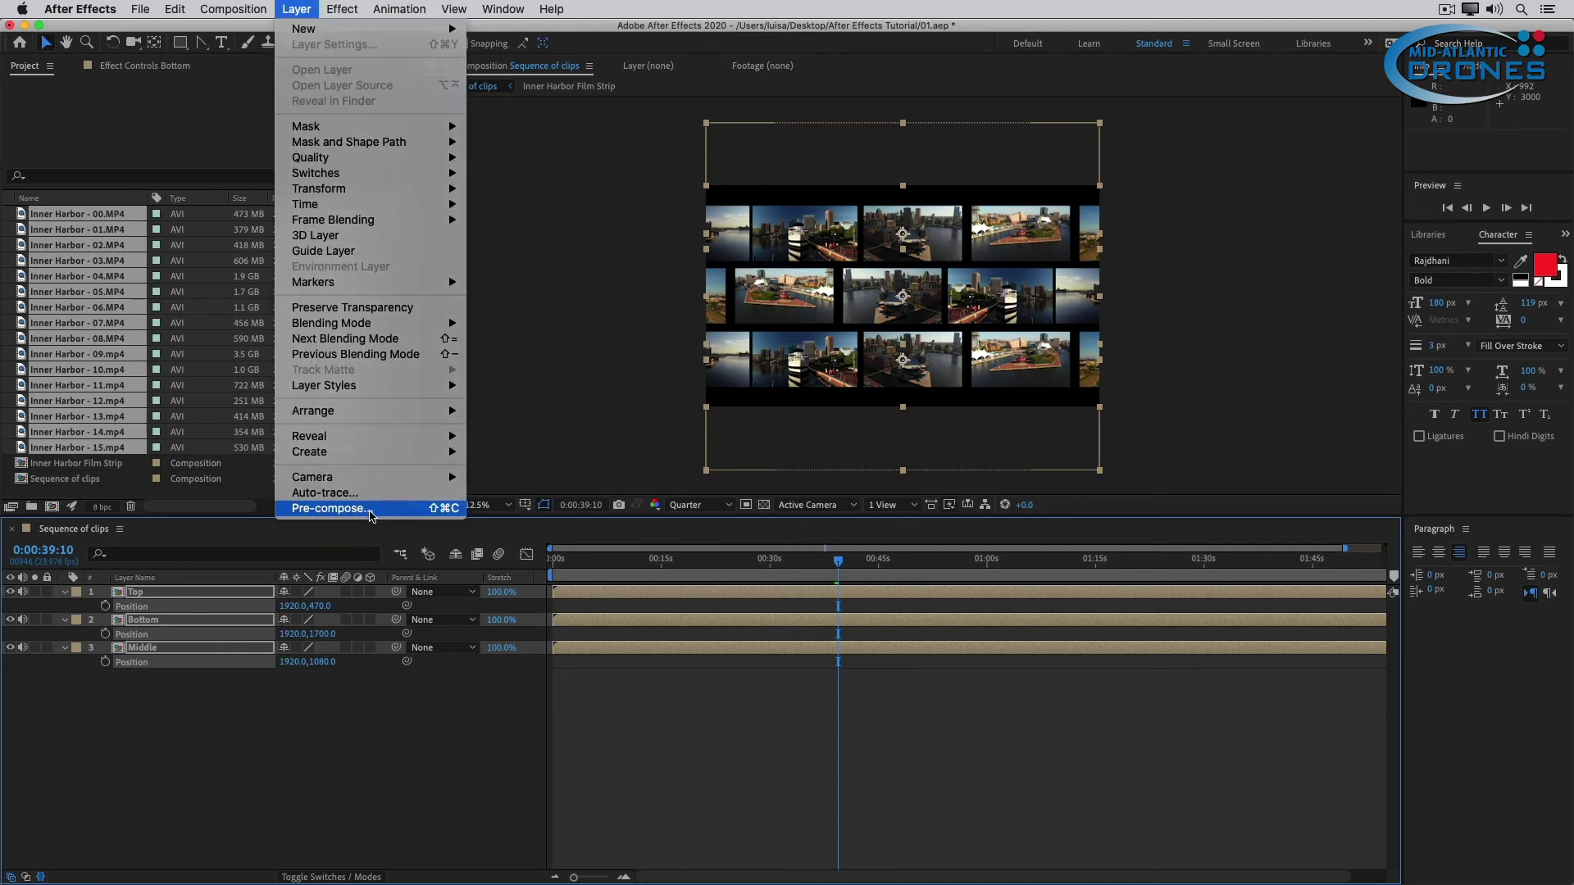
click(361, 509)
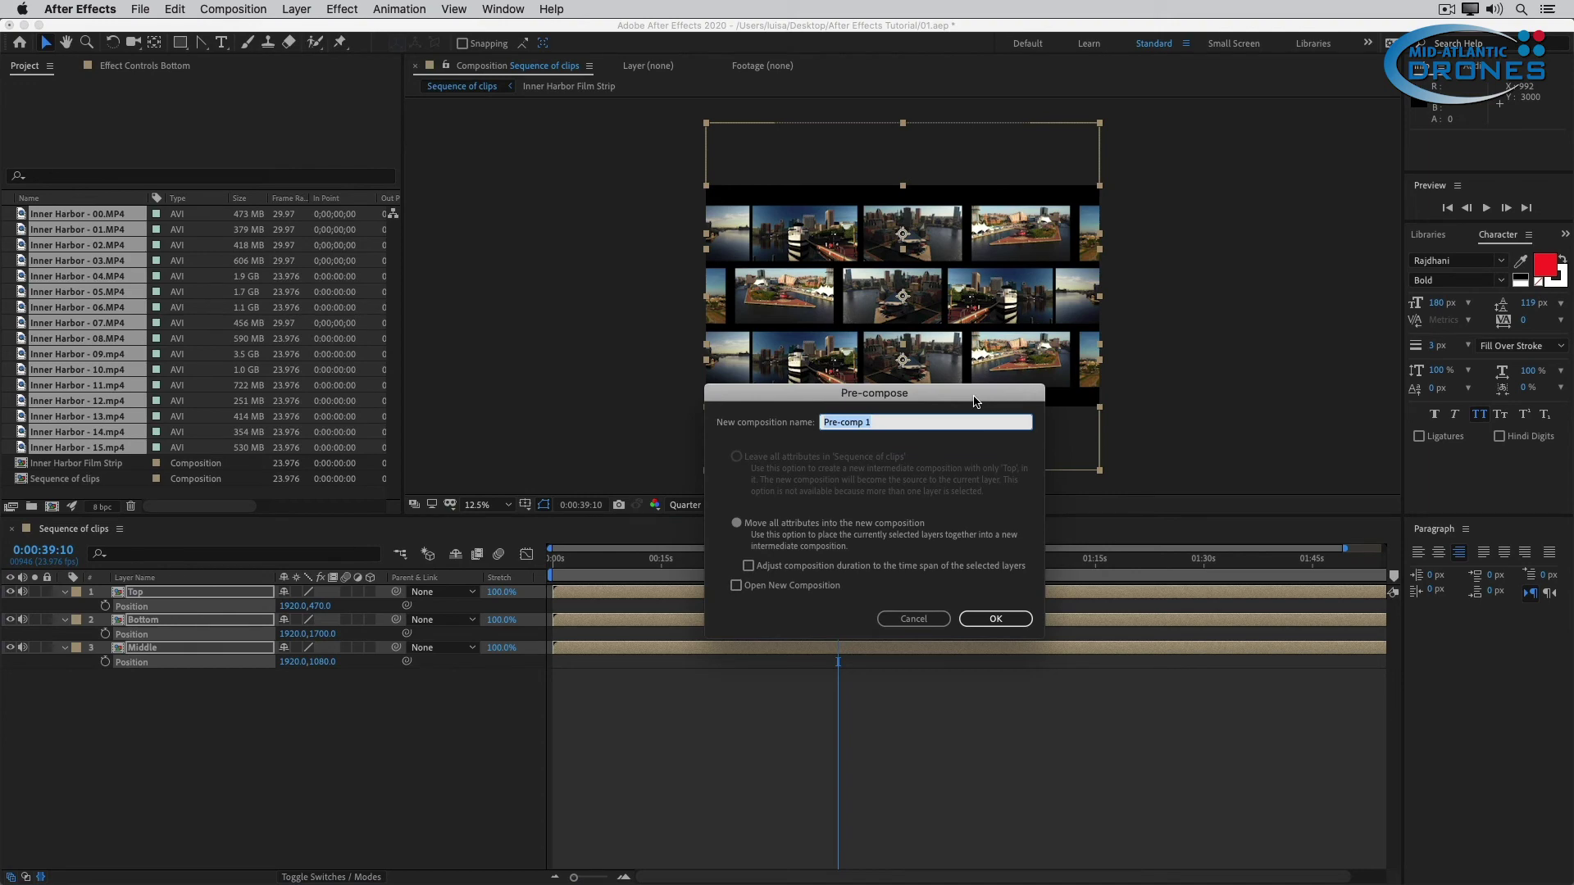
text(Film Strips)
key(Return)
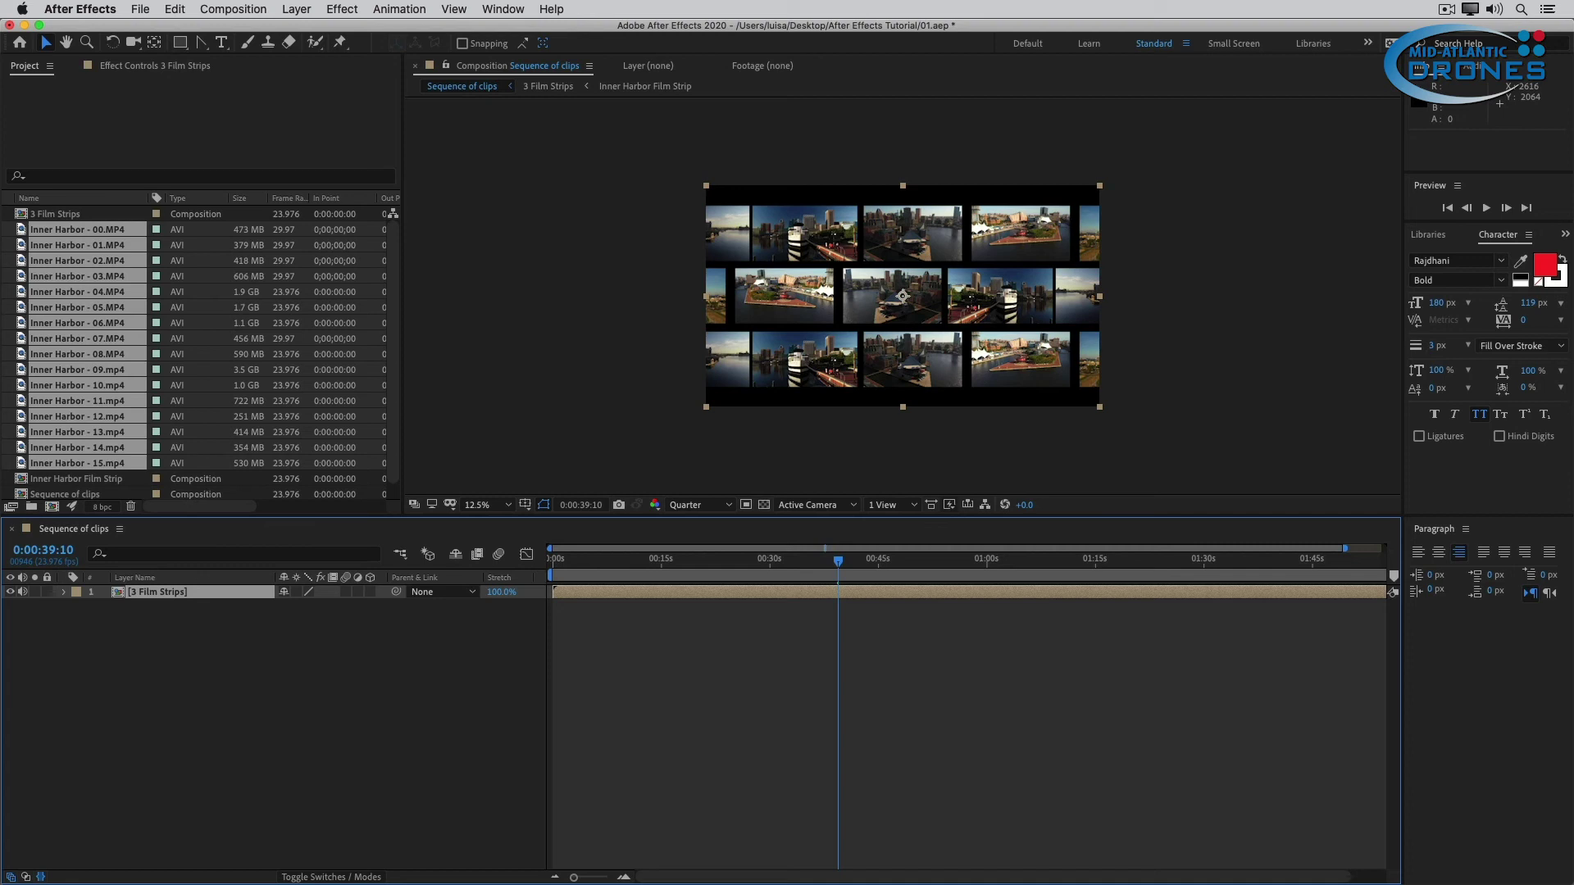
click(155, 596)
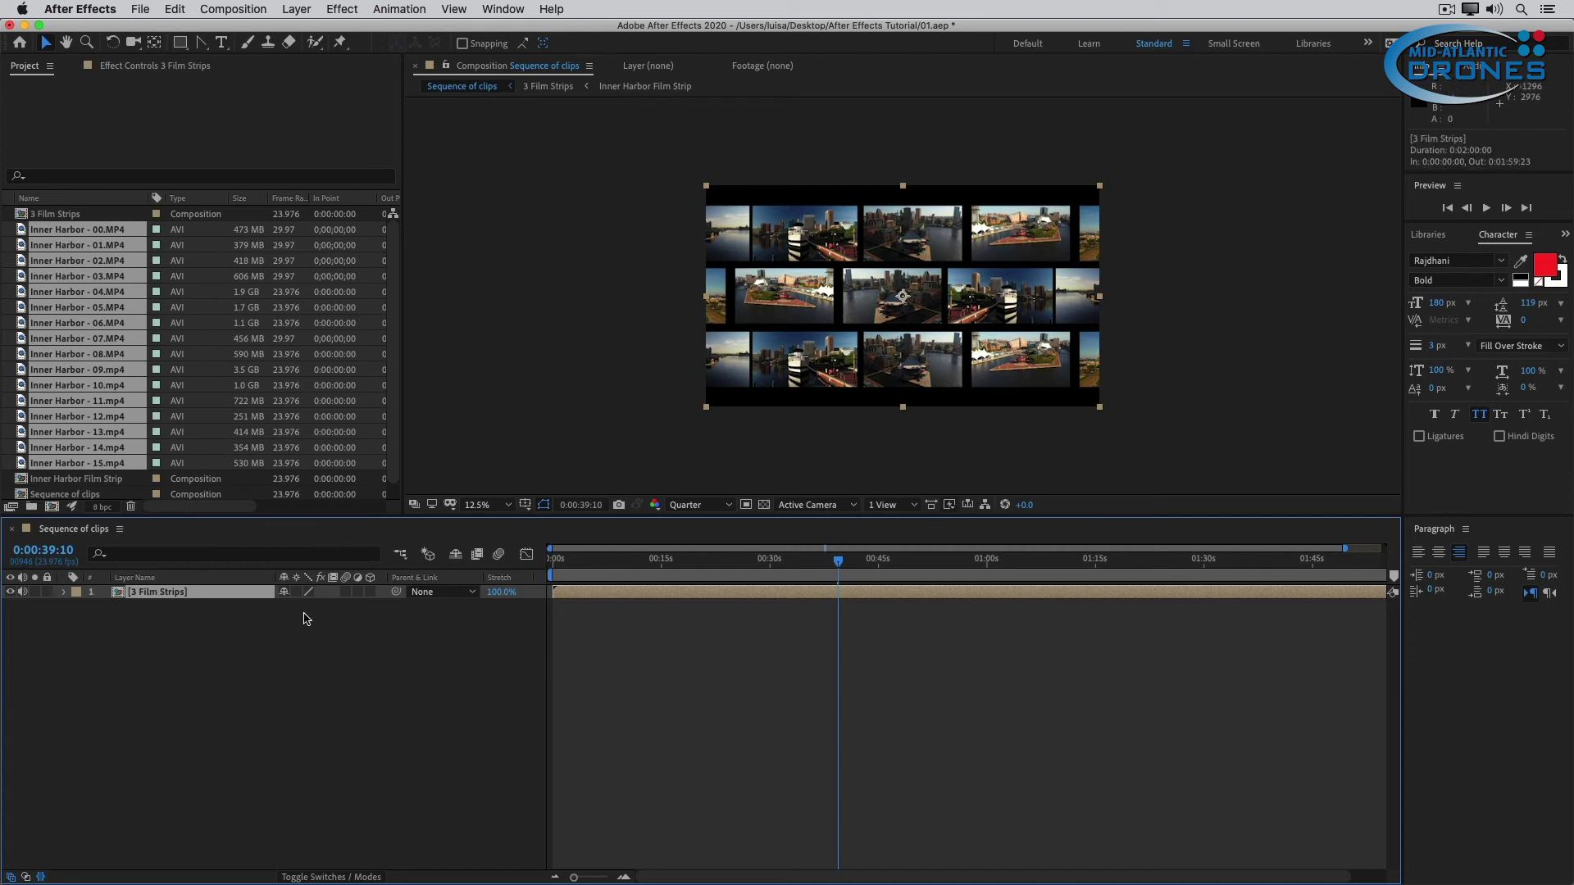
Enable 3D on the 3 Film Strips layer and scrub its rotation so the strips tilt diagonally
click(370, 593)
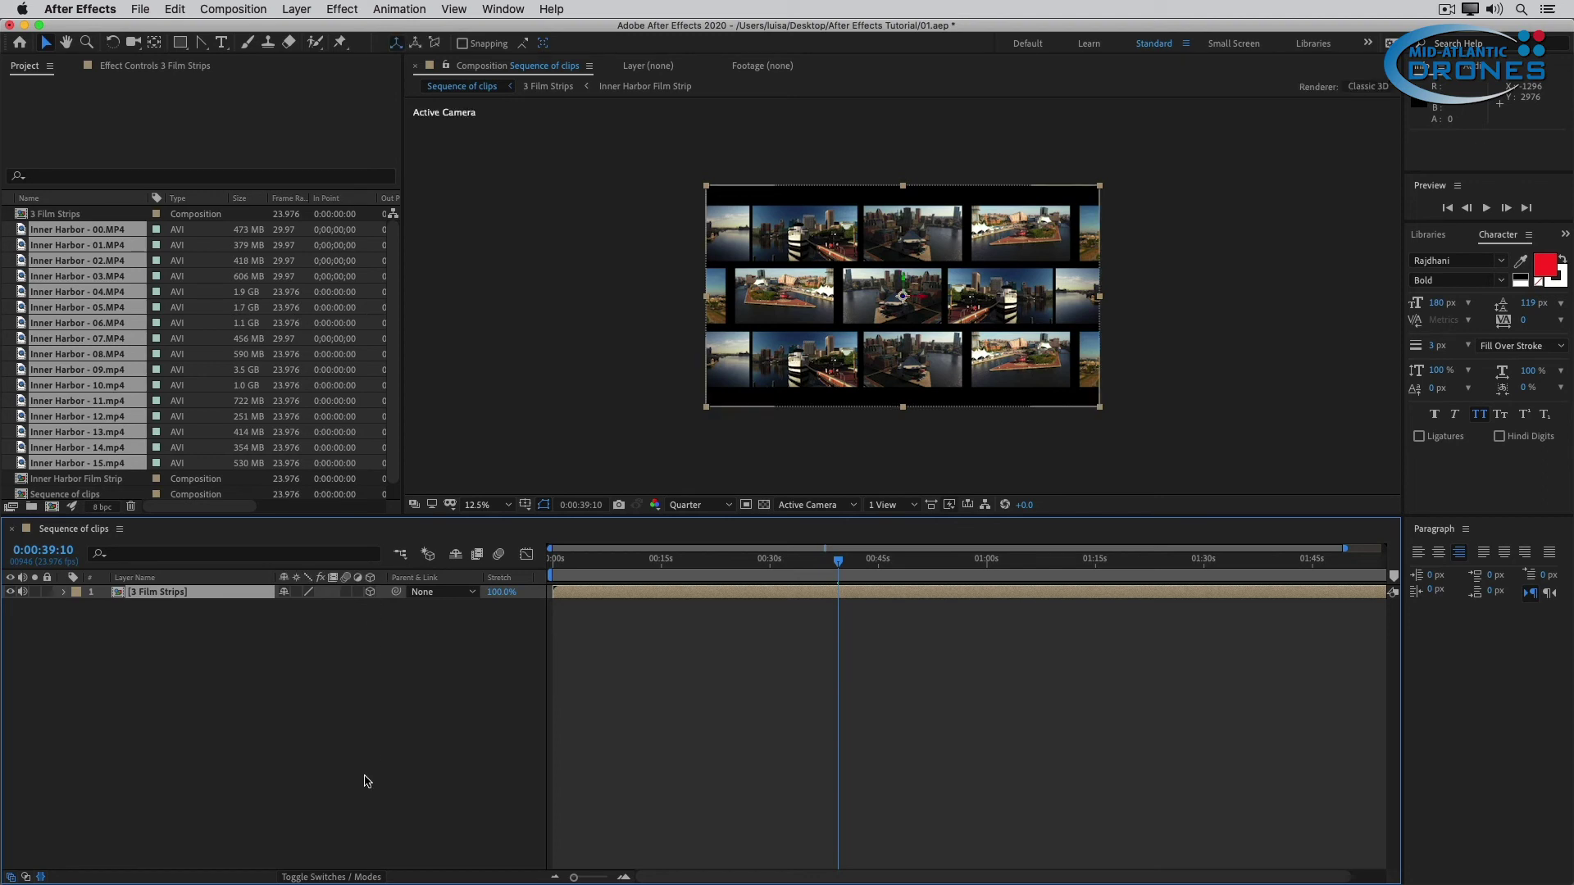
key(r)
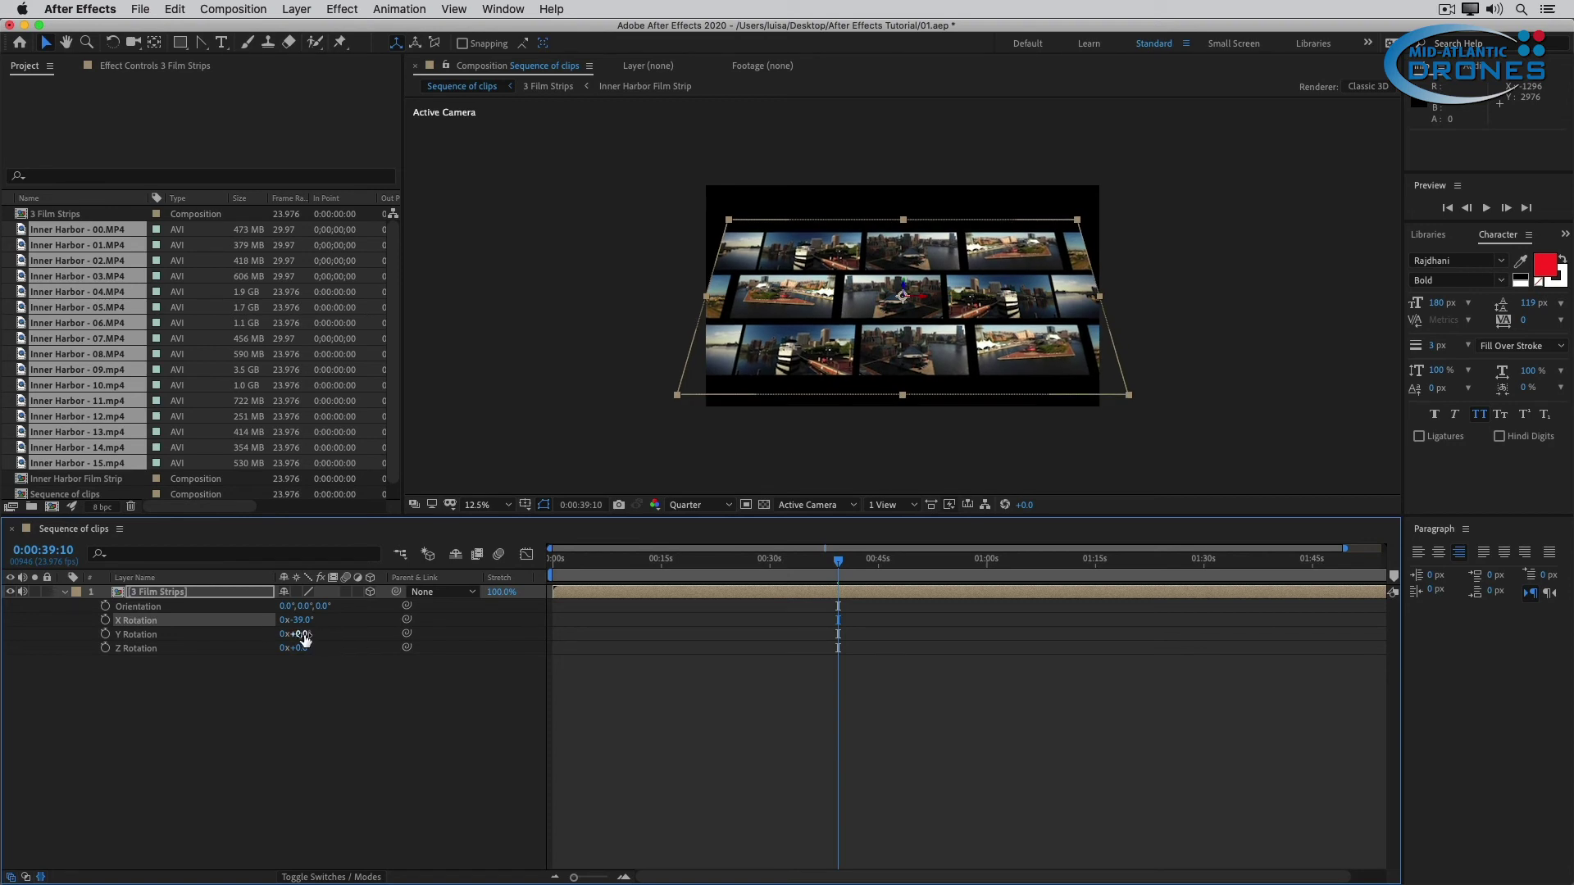
drag(300, 635, 265, 648)
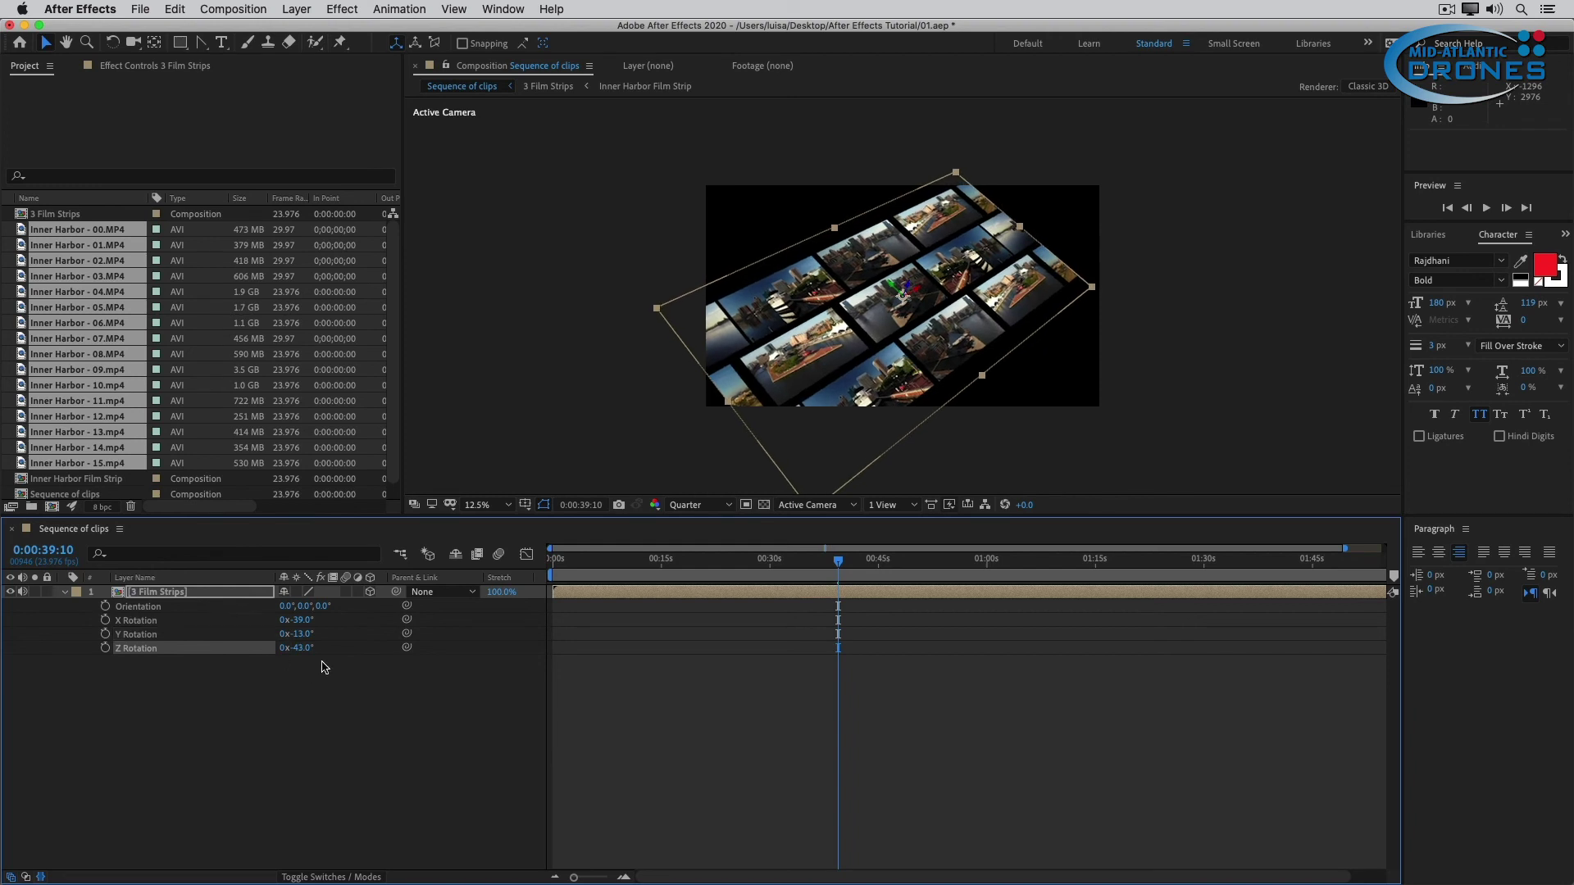
mouse_move(303, 635)
mouse_down()
mouse_move(318, 633)
mouse_move(300, 622)
mouse_up()
click(200, 592)
Enlarge the tilted strips and reduce the X Rotation tilt to -38°
key(s)
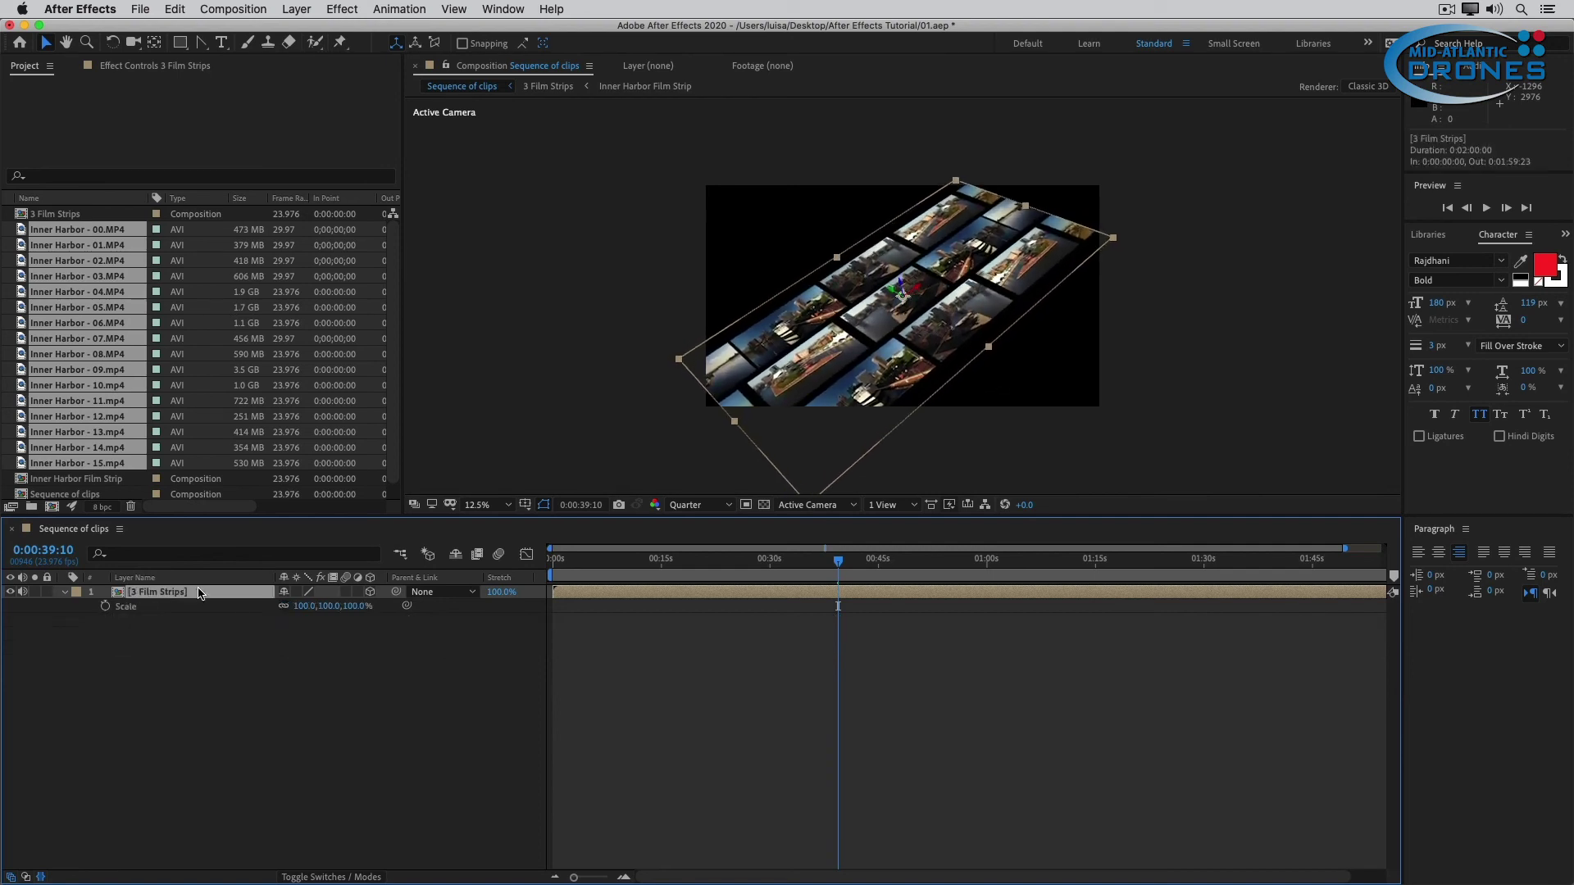
drag(298, 606, 391, 652)
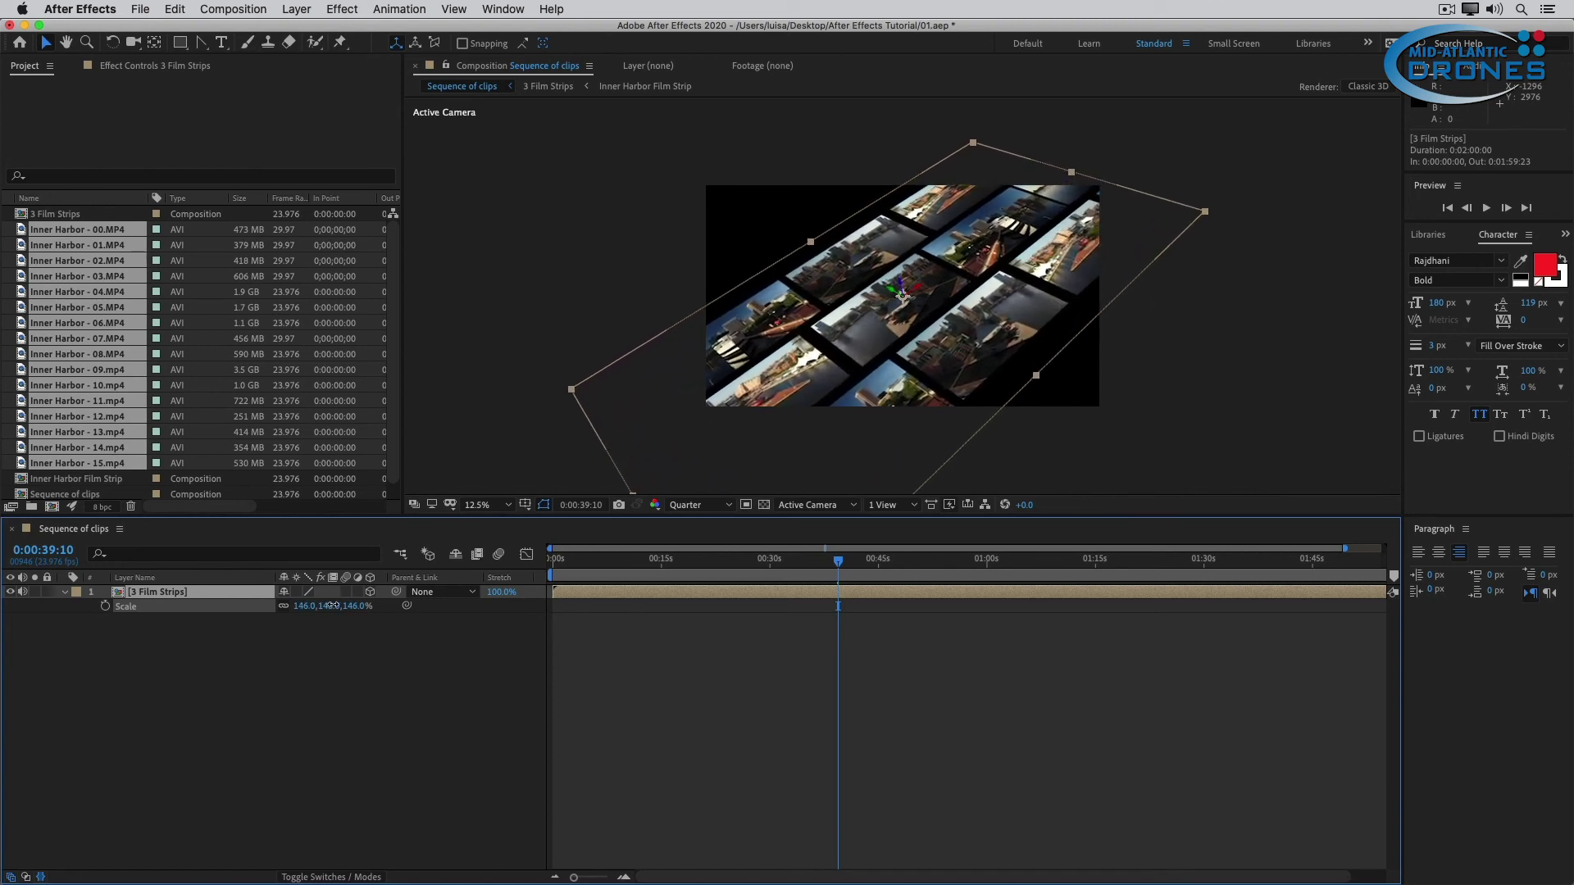
click(197, 596)
key(r)
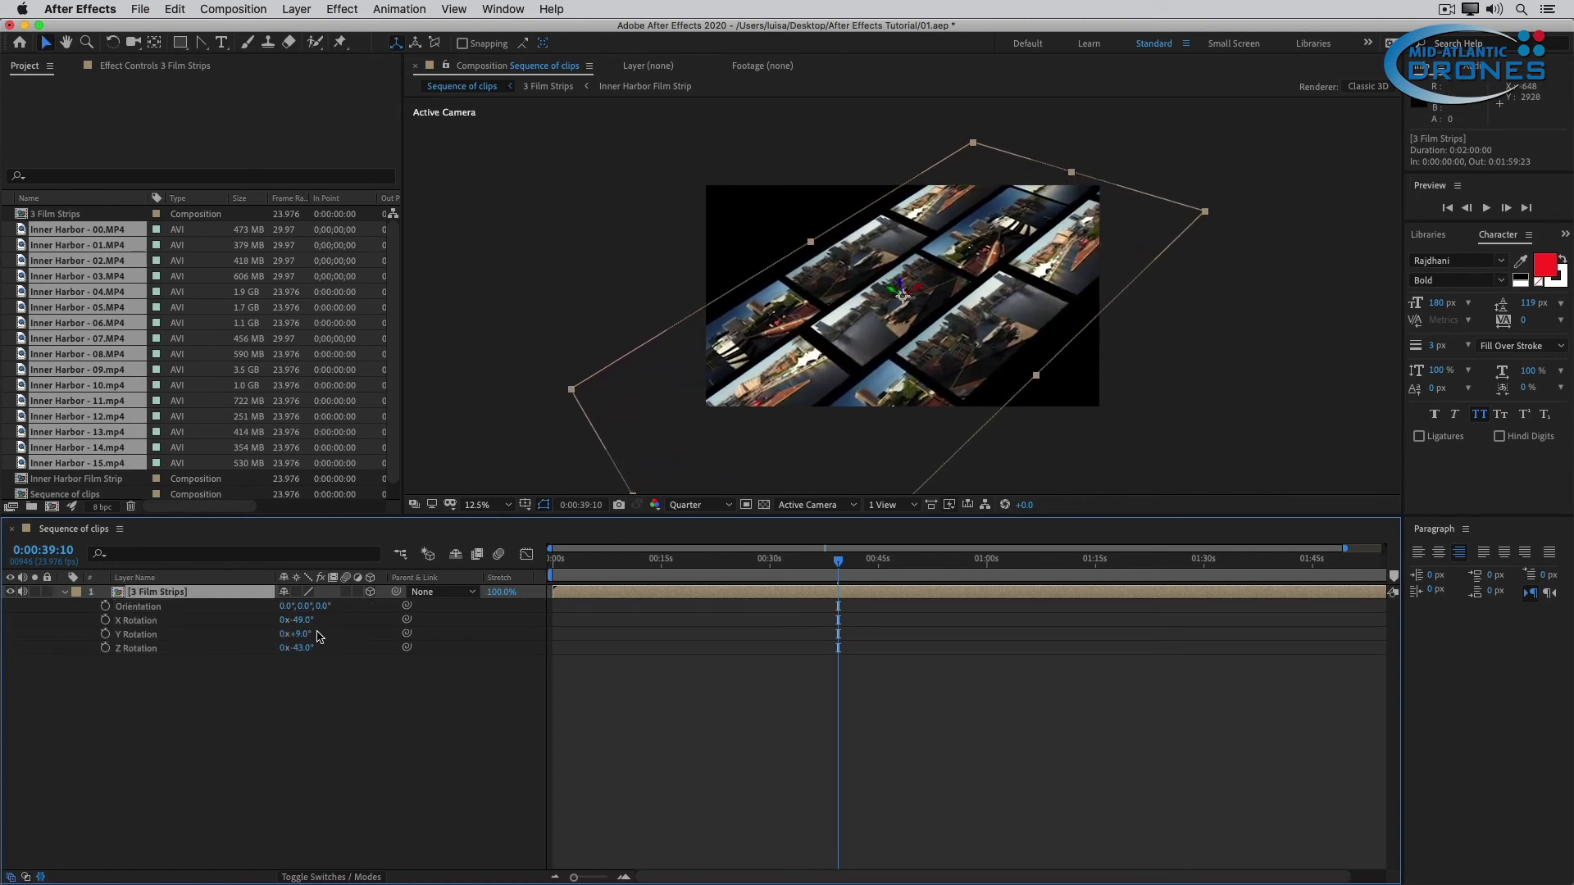
drag(305, 621, 316, 620)
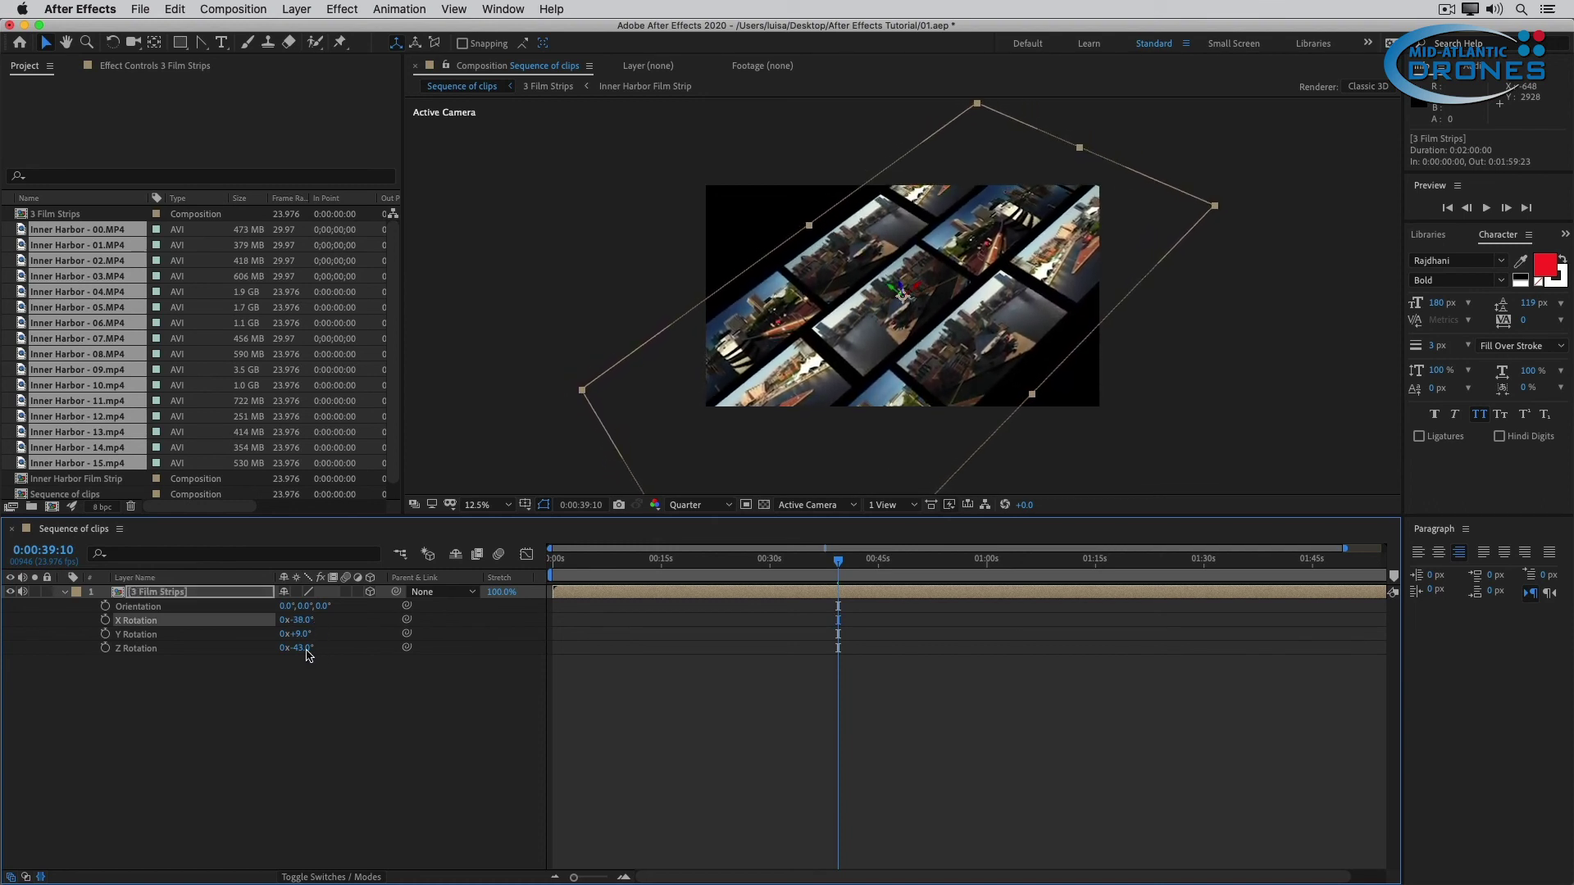
Scale the 3 Film Strips layer to 233% and shift it up-left to fill the frame
click(166, 599)
key(s)
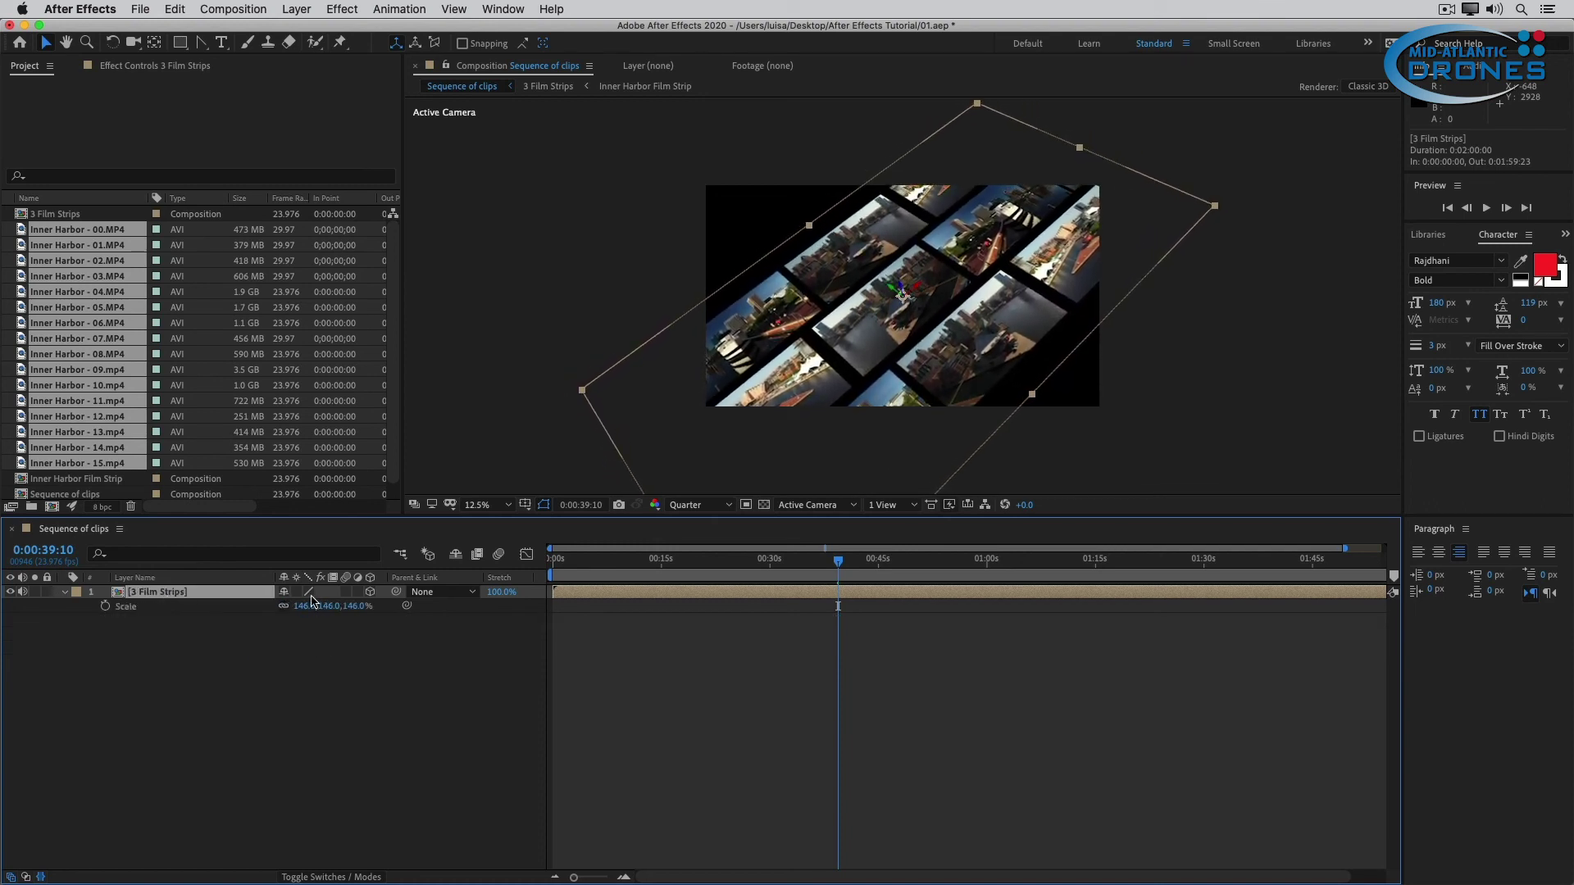
drag(324, 609, 402, 606)
drag(782, 416, 738, 385)
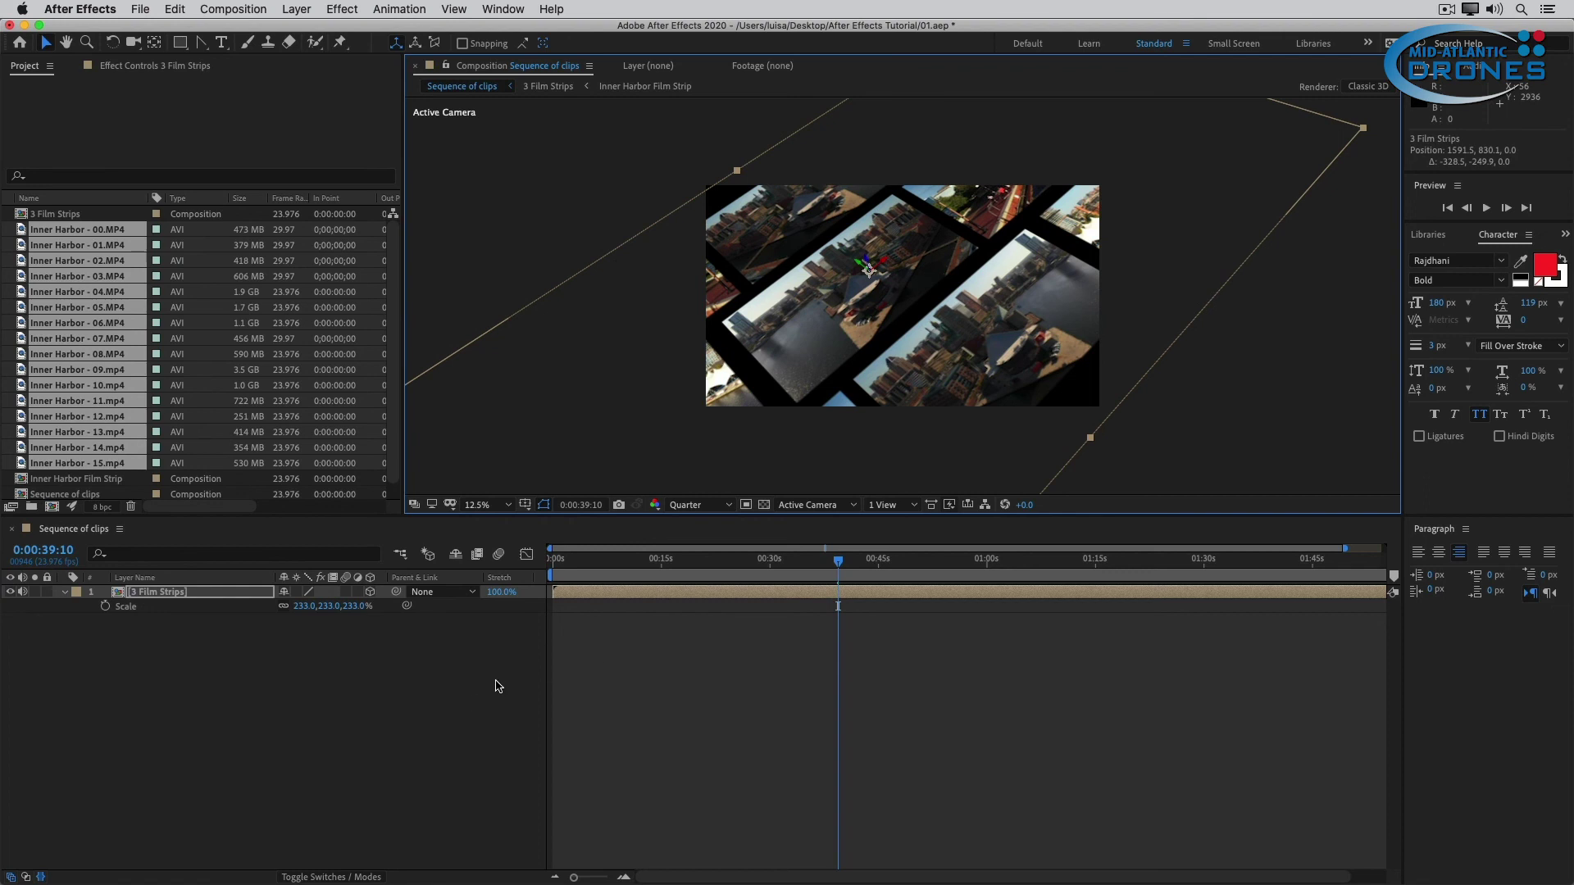
click(500, 684)
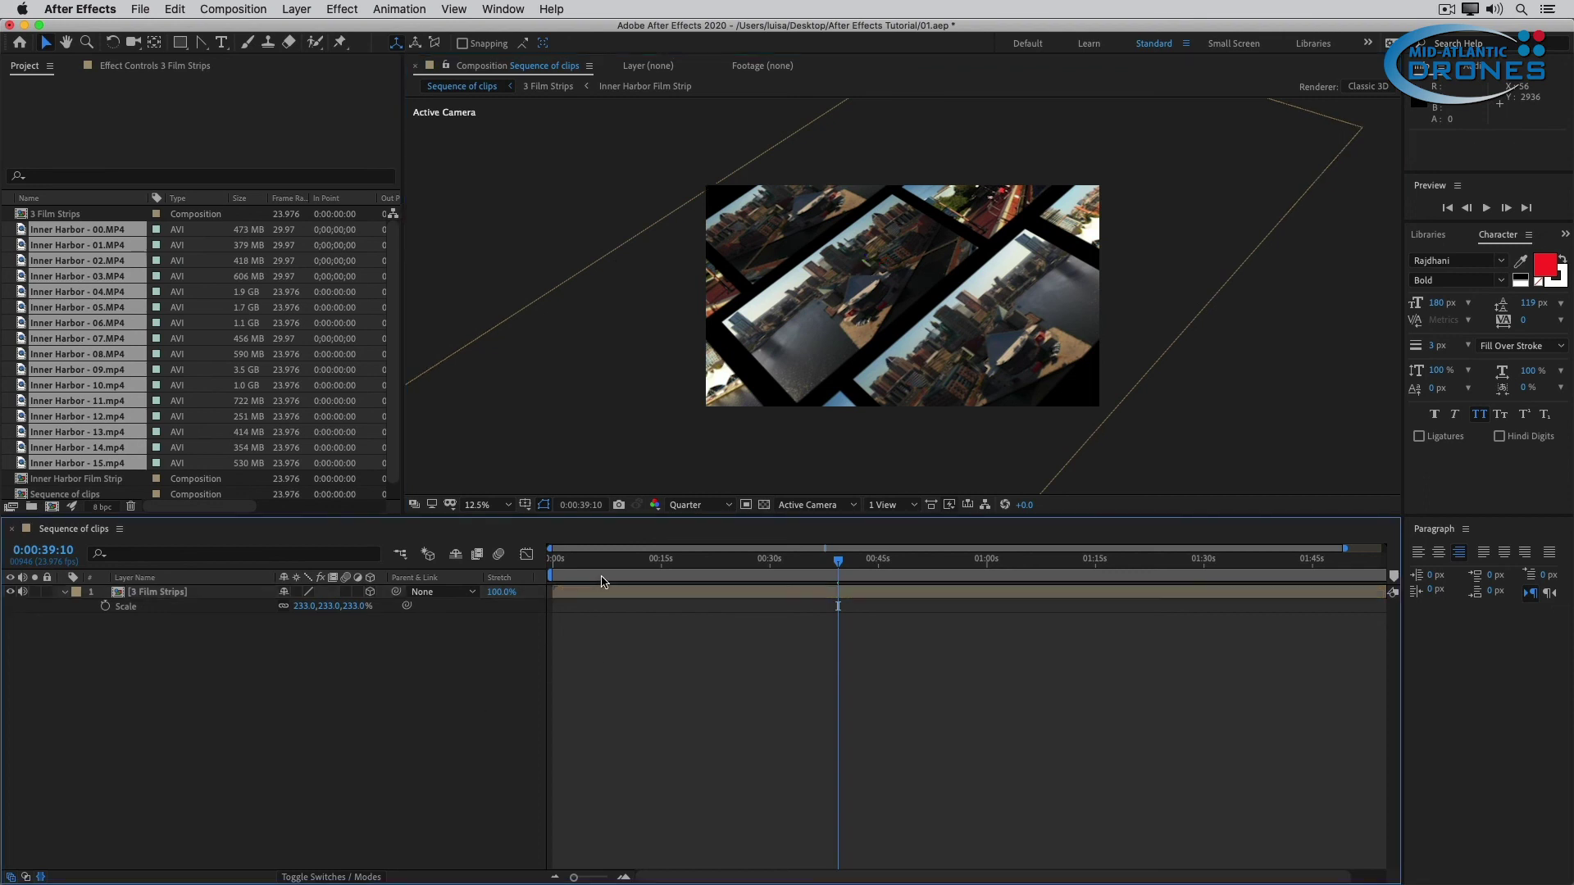
click(610, 568)
Rewind to frame zero and preview the tilted, 233%-scaled '3 Film Strips' montage
key(Home)
key(space)
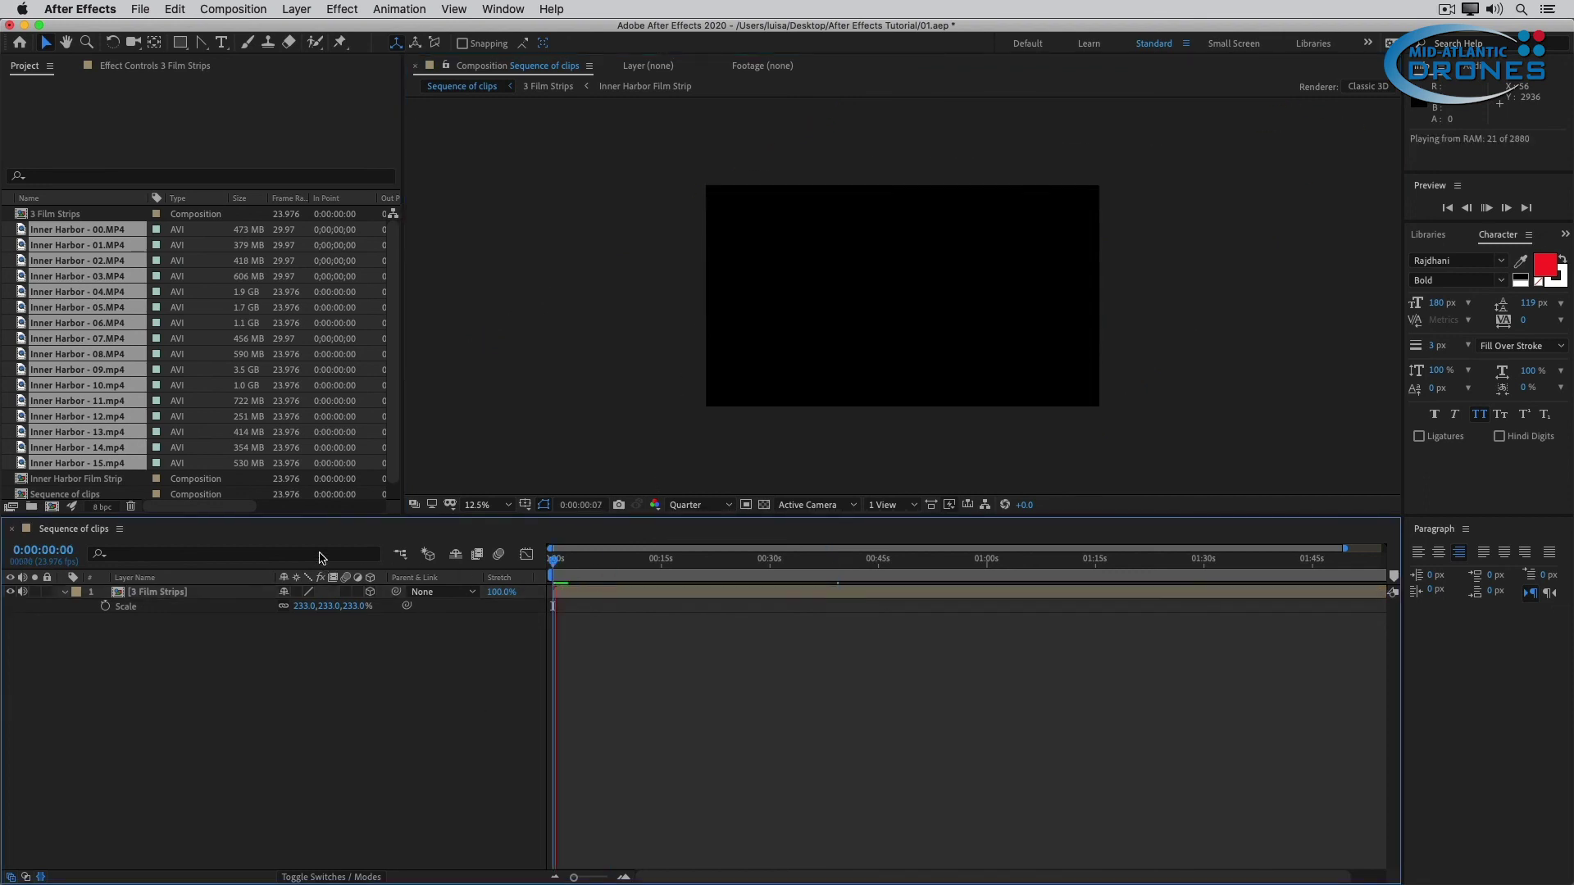